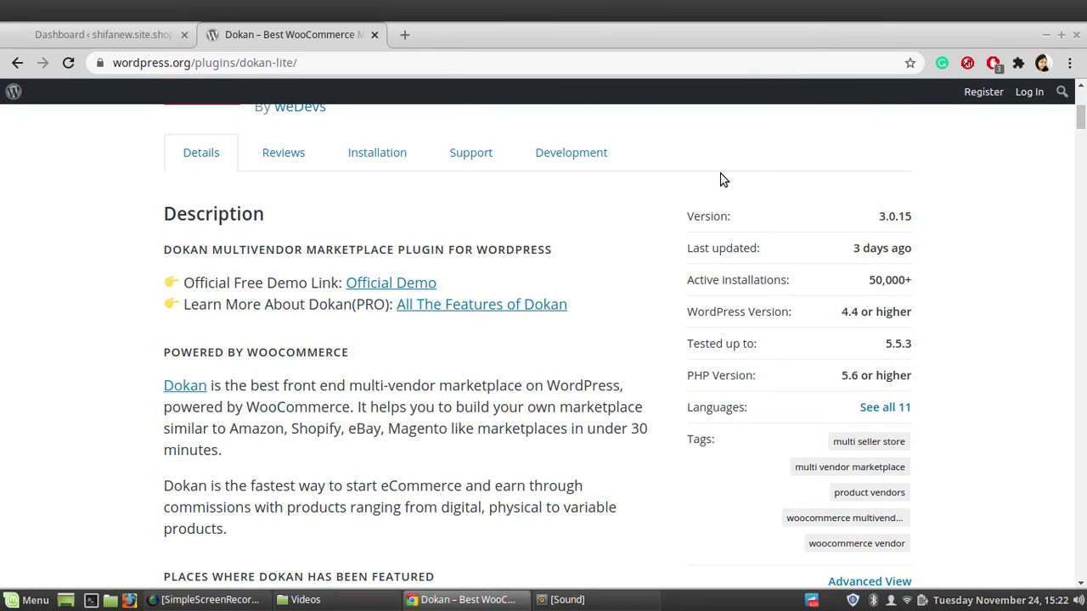
- Go from the WordPress dashboard to the Add New Plugins page
scroll(709, 231, "up", 3)
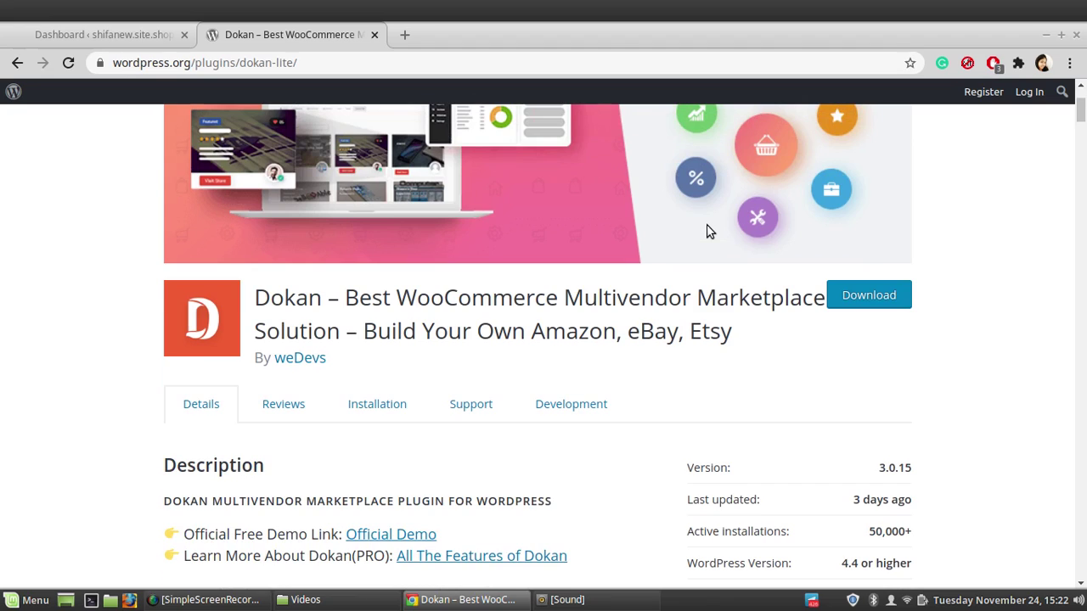
scroll(710, 231, "up", 2)
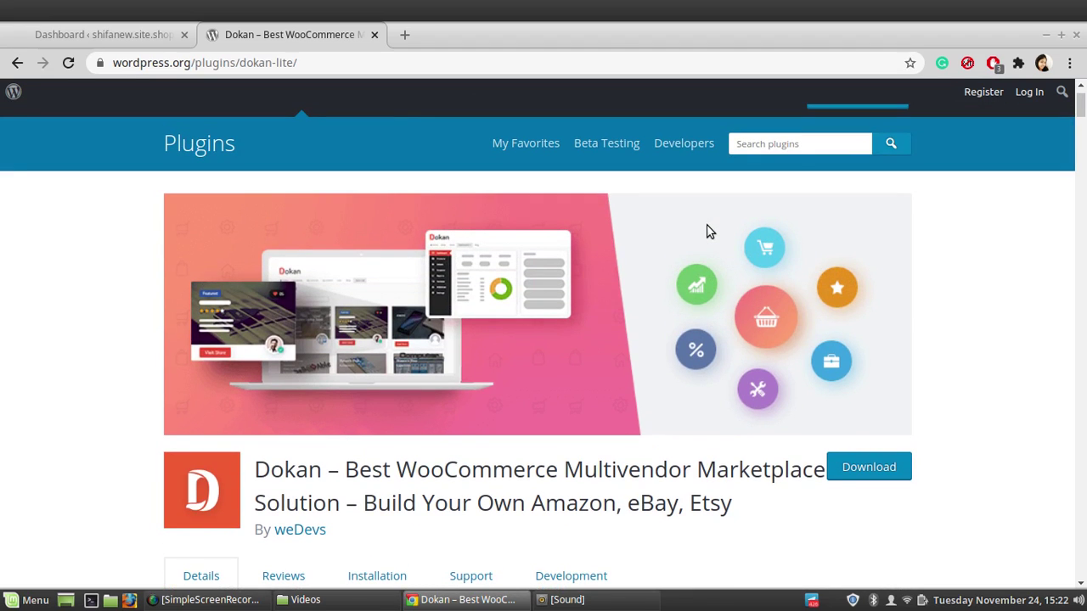
scroll(684, 282, "down", 2)
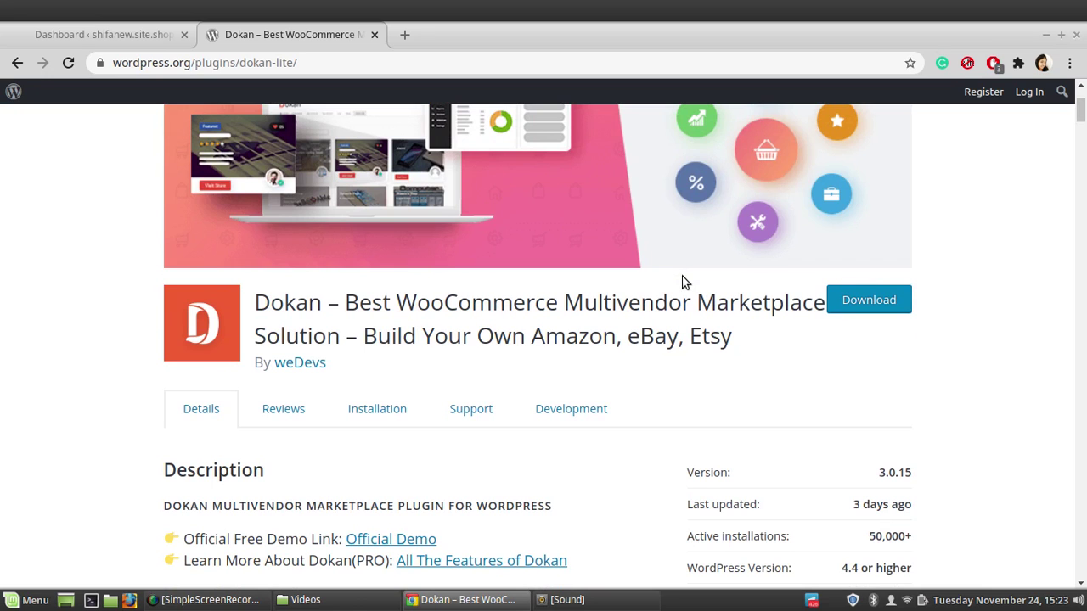
scroll(684, 358, "down", 4)
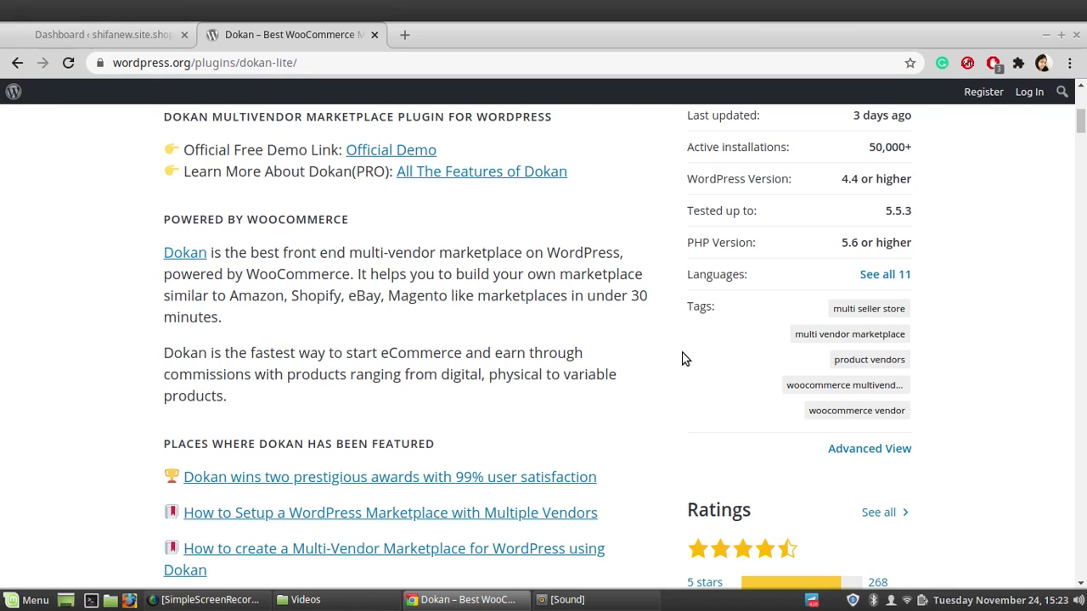
scroll(684, 359, "up", 4)
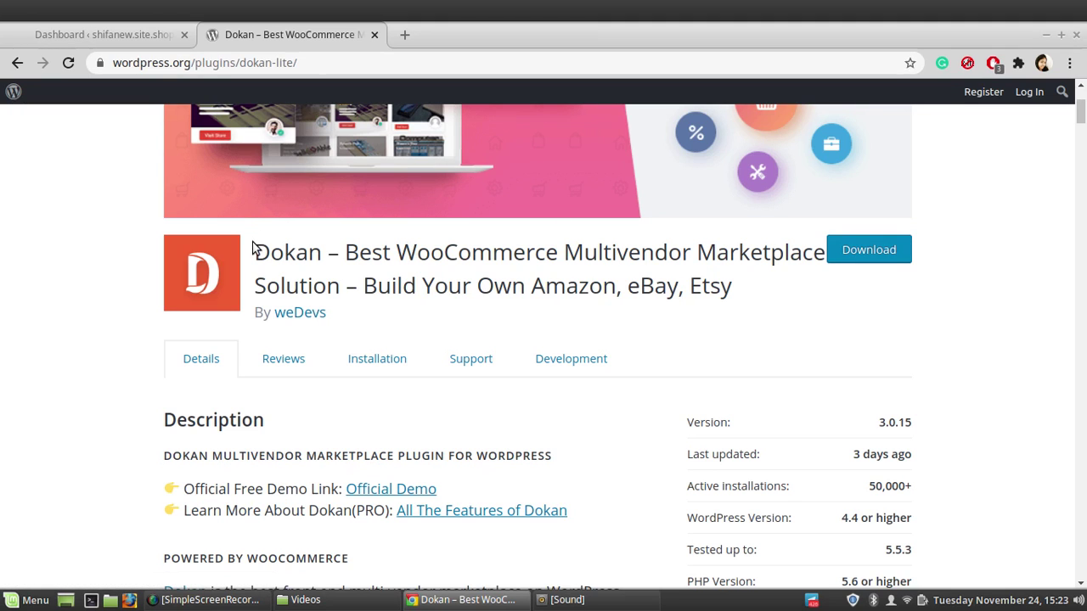
left_click(121, 42)
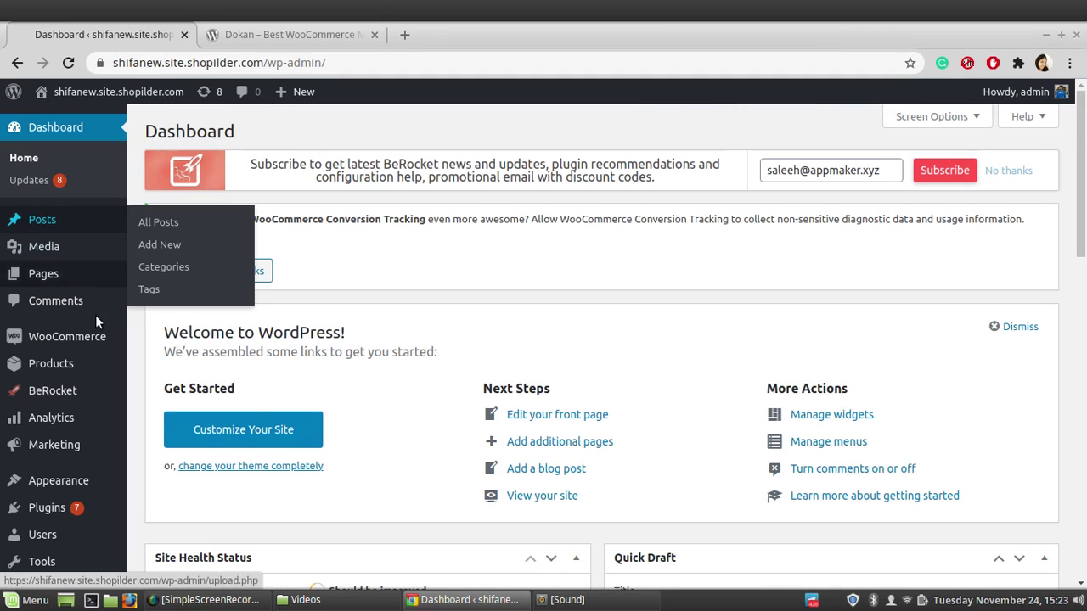
scroll(59, 340, "down", 4)
mouse_move(52, 410)
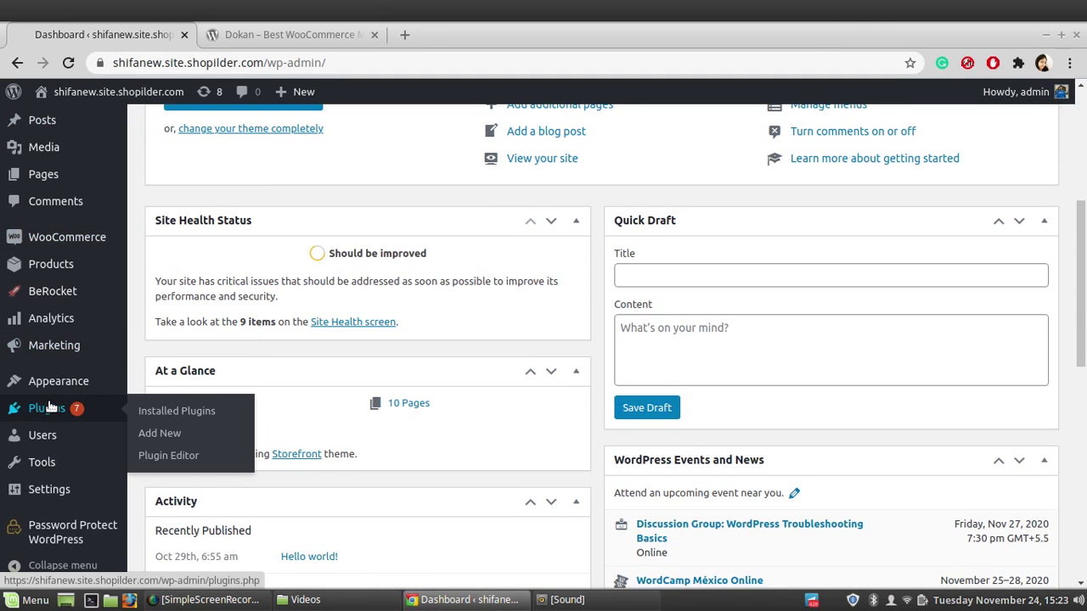
left_click(175, 433)
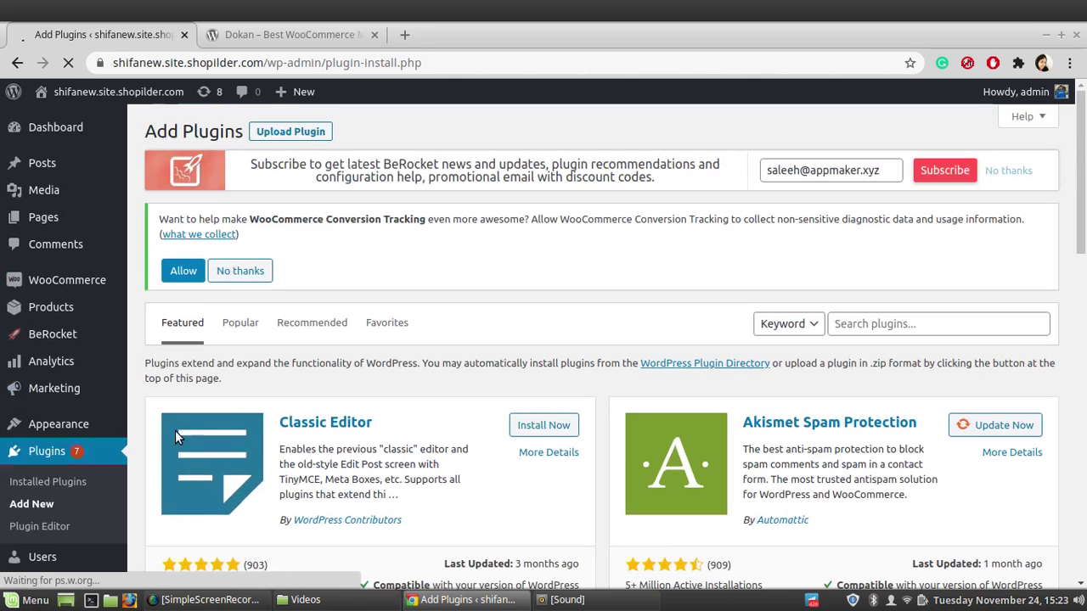
- Search plugins for 'dokan' and install the Dokan multivendor marketplace plugin
left_click(868, 327)
type("dokan")
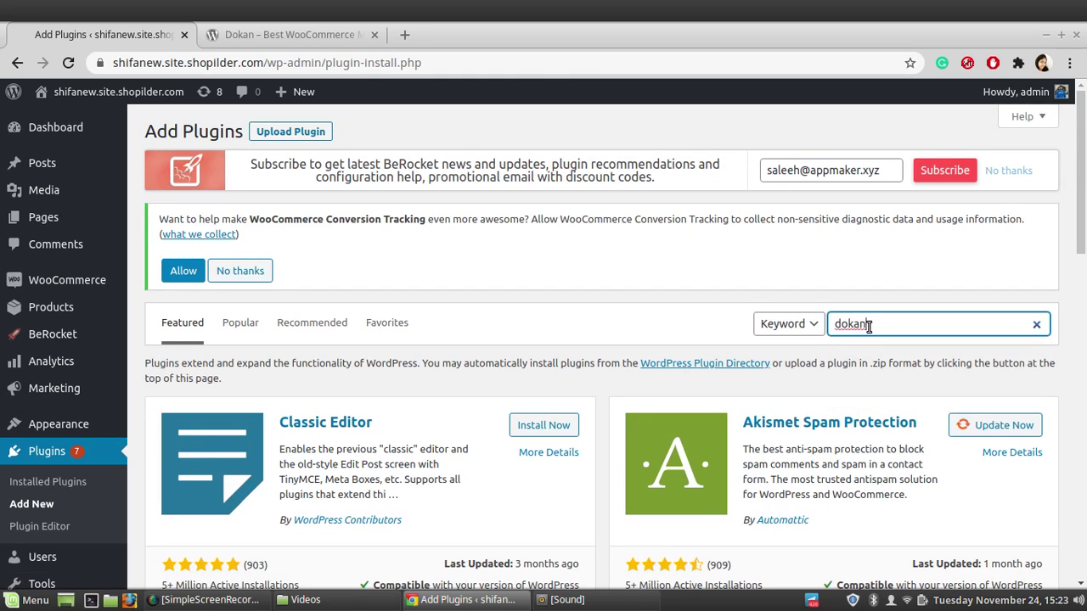
scroll(702, 336, "down", 2)
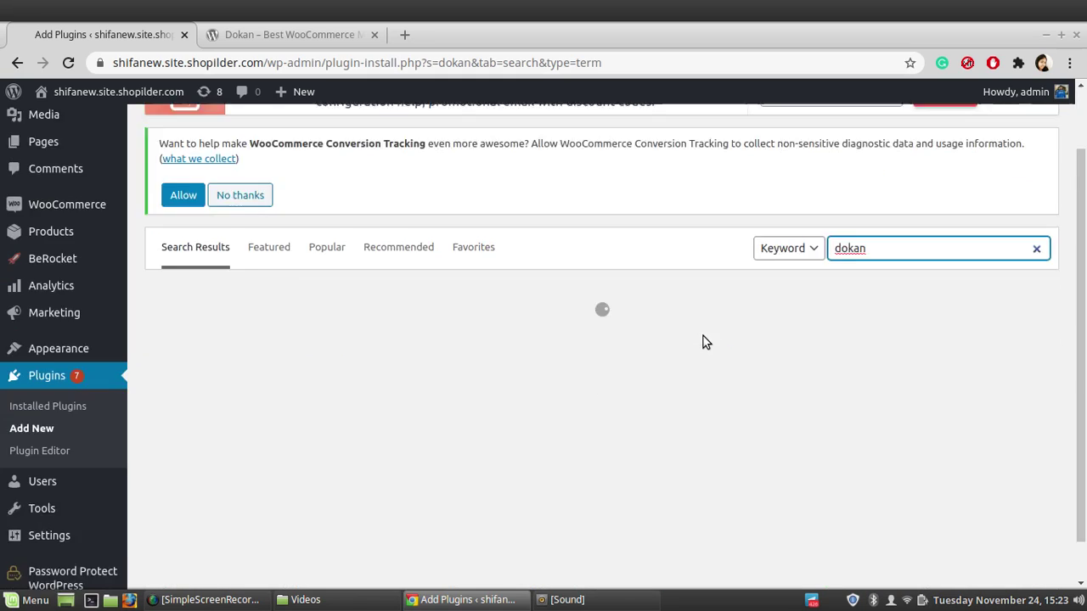
scroll(703, 336, "up", 2)
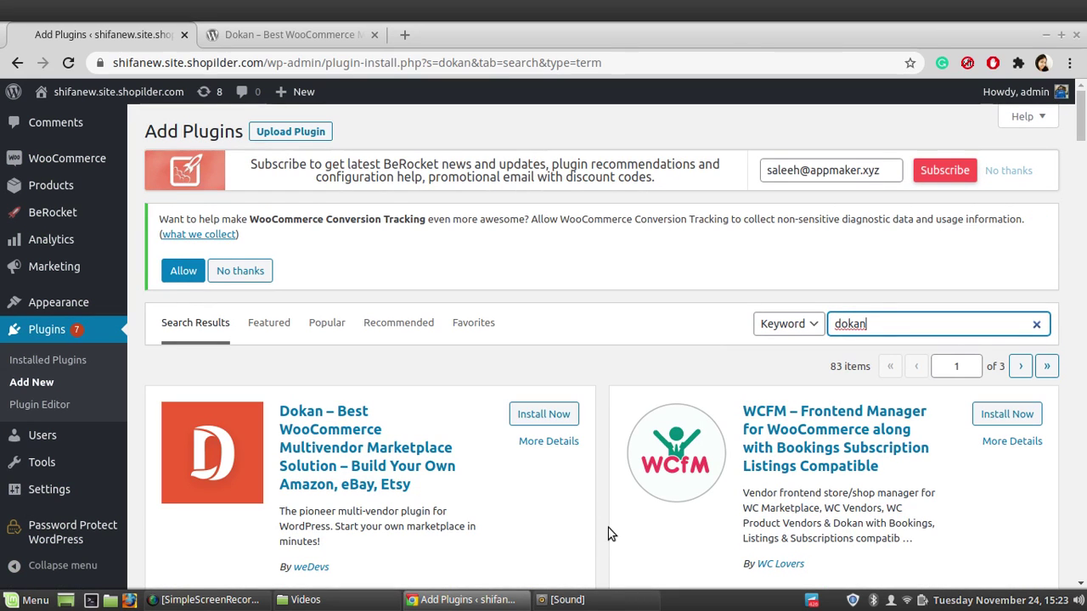
left_click(545, 414)
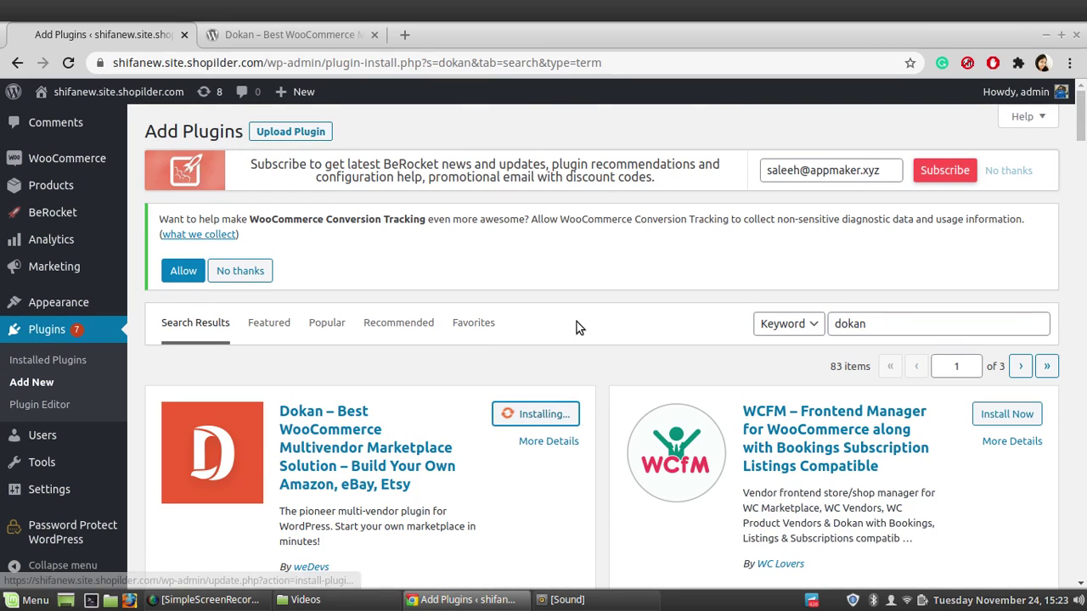
- Activate the newly installed Dokan plugin
scroll(577, 322, "down", 6)
scroll(577, 322, "up", 5)
scroll(577, 326, "down", 2)
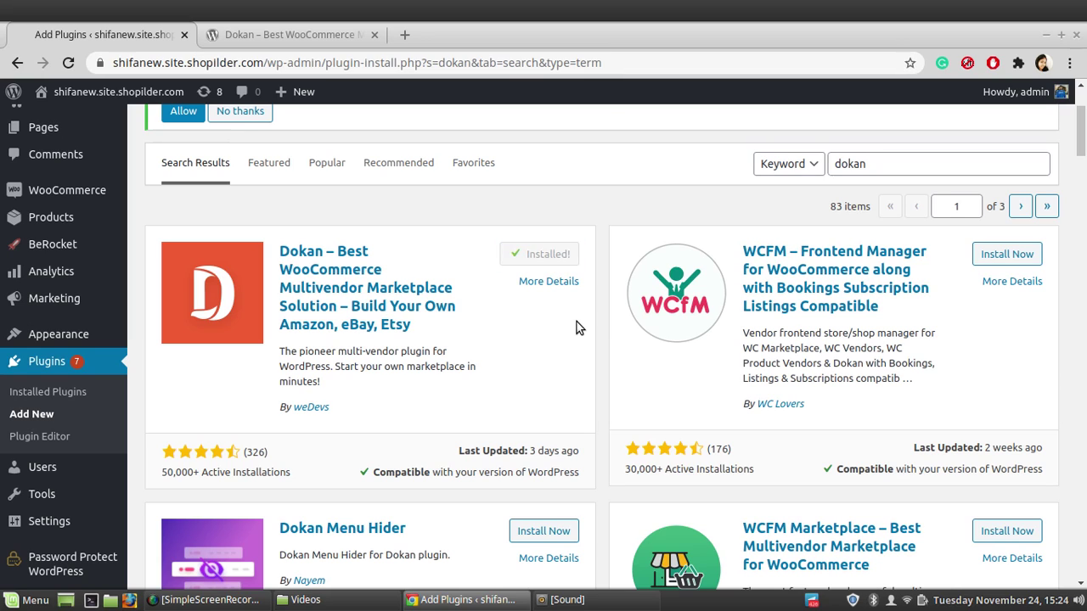
left_click(554, 258)
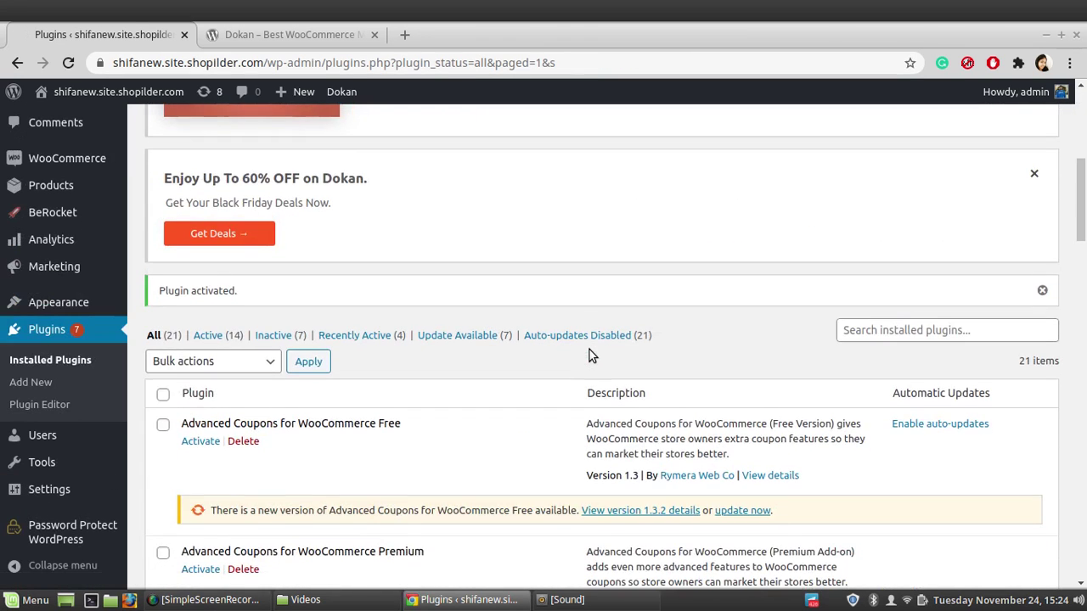
- Find Dokan in the Installed Plugins list and go to its settings page
scroll(592, 355, "down", 5)
scroll(591, 355, "down", 10)
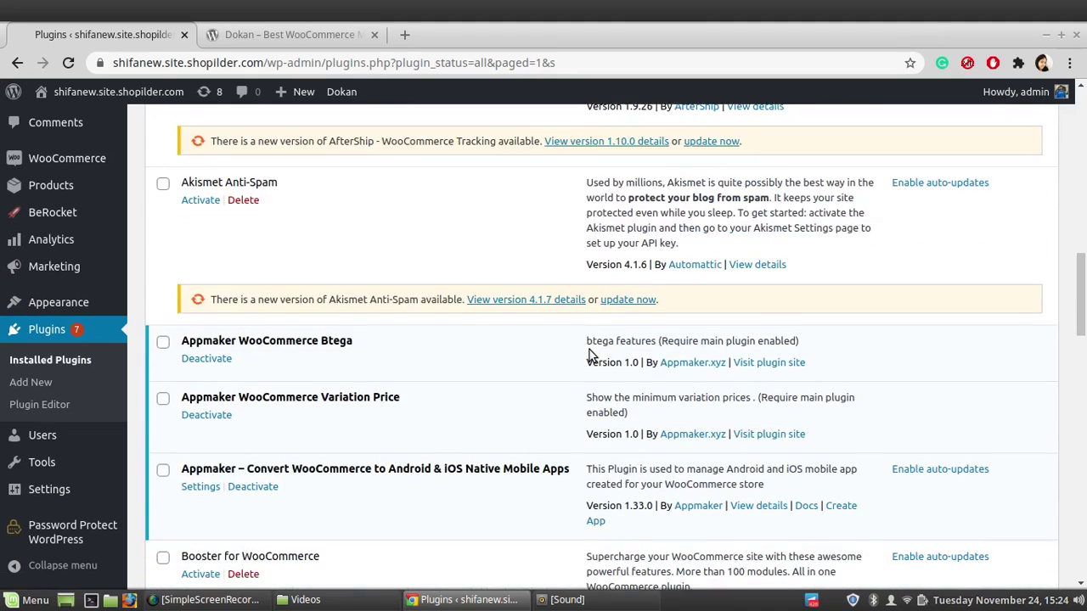
left_click(302, 159)
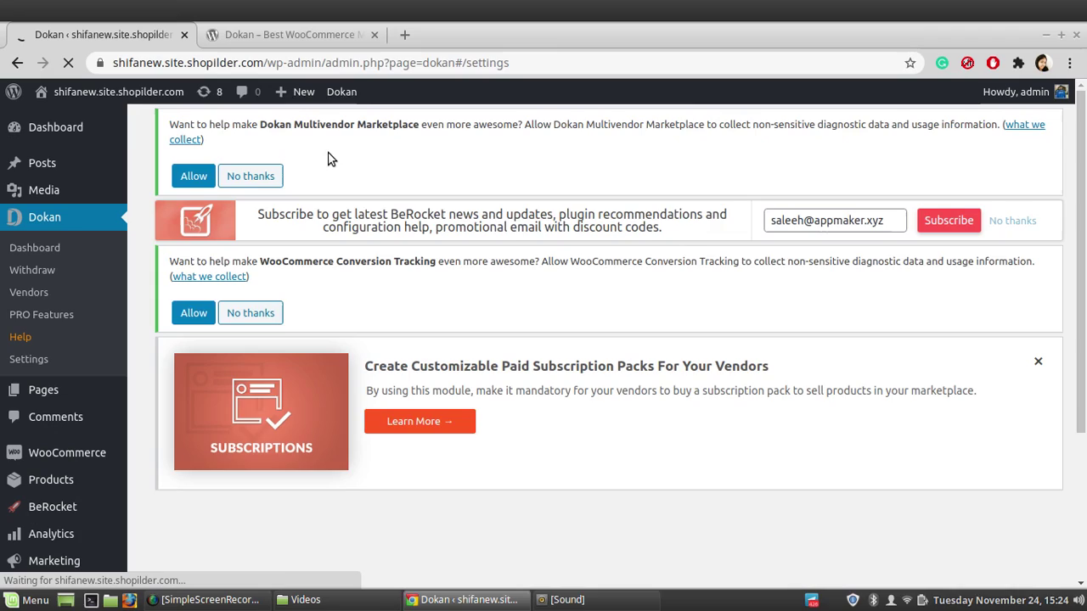
- Show Dokan's Appearance settings, including the Google Map API Key field and its help link
scroll(466, 281, "down", 5)
scroll(466, 281, "down", 3)
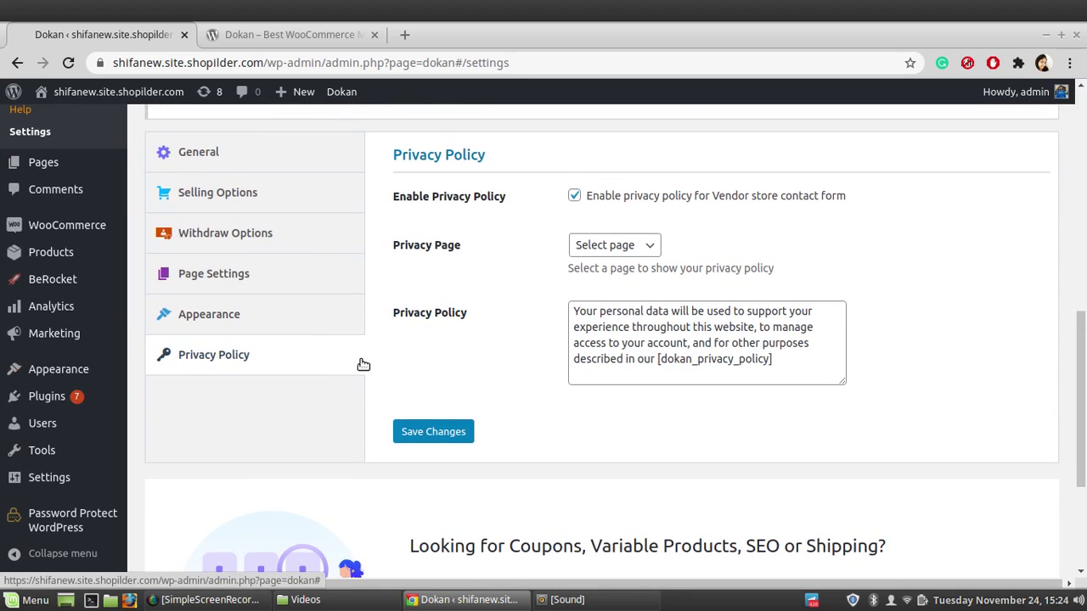
left_click(240, 322)
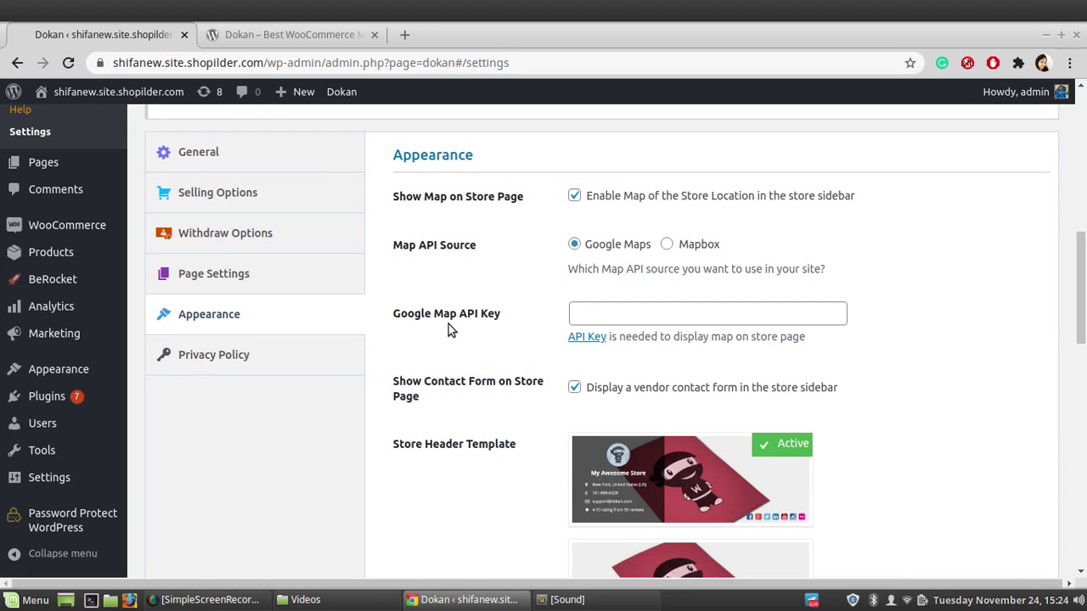
scroll(484, 327, "down", 2)
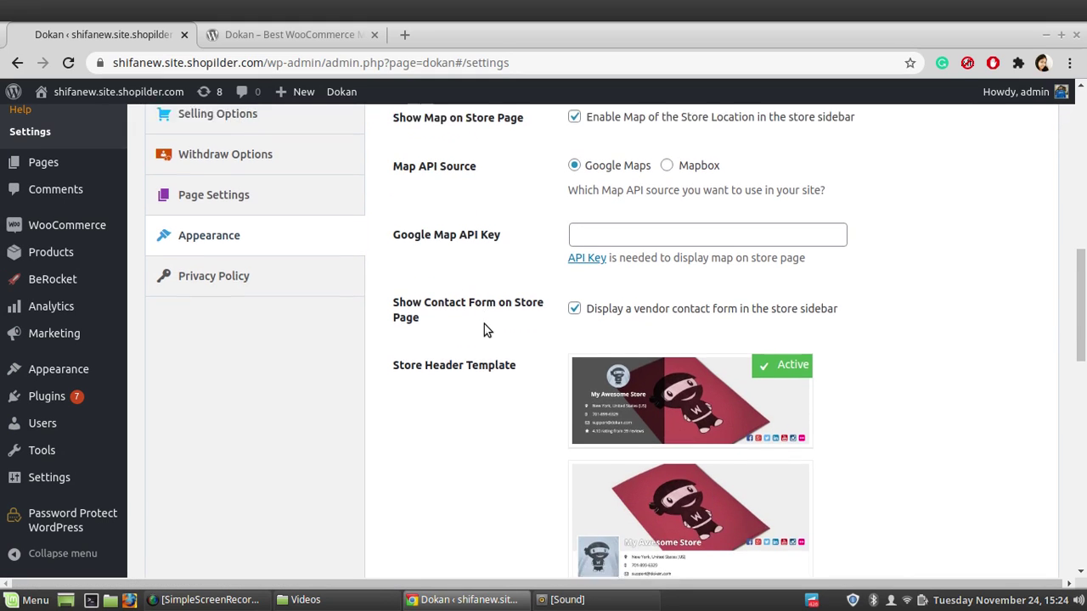
scroll(484, 328, "up", 2)
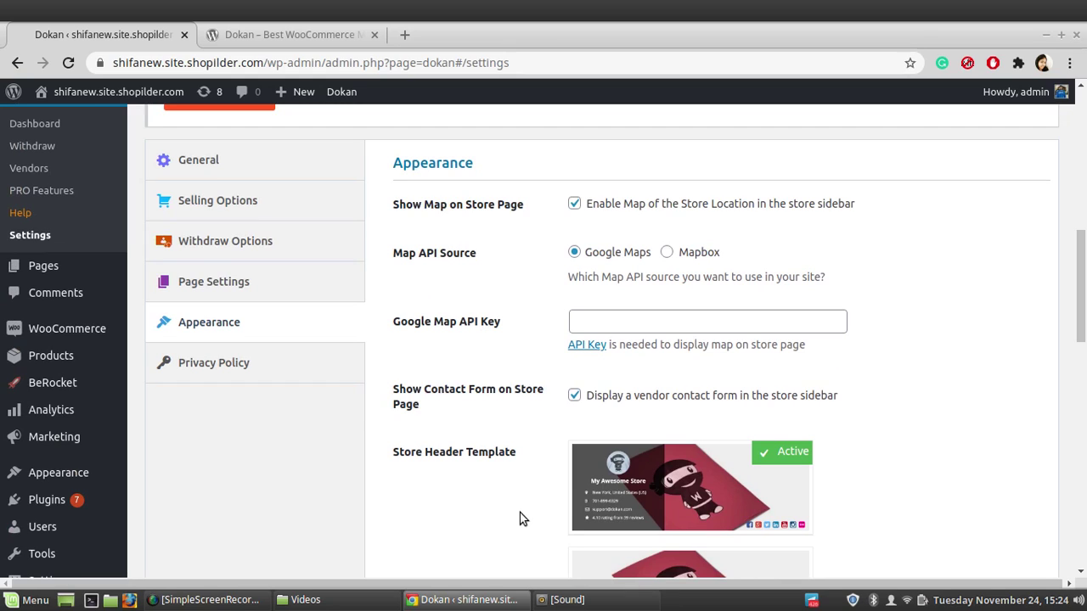
mouse_move(576, 605)
- Read Google Maps Platform's 'Get an API Key' guide, then return to Dokan's Appearance settings
left_click(586, 345)
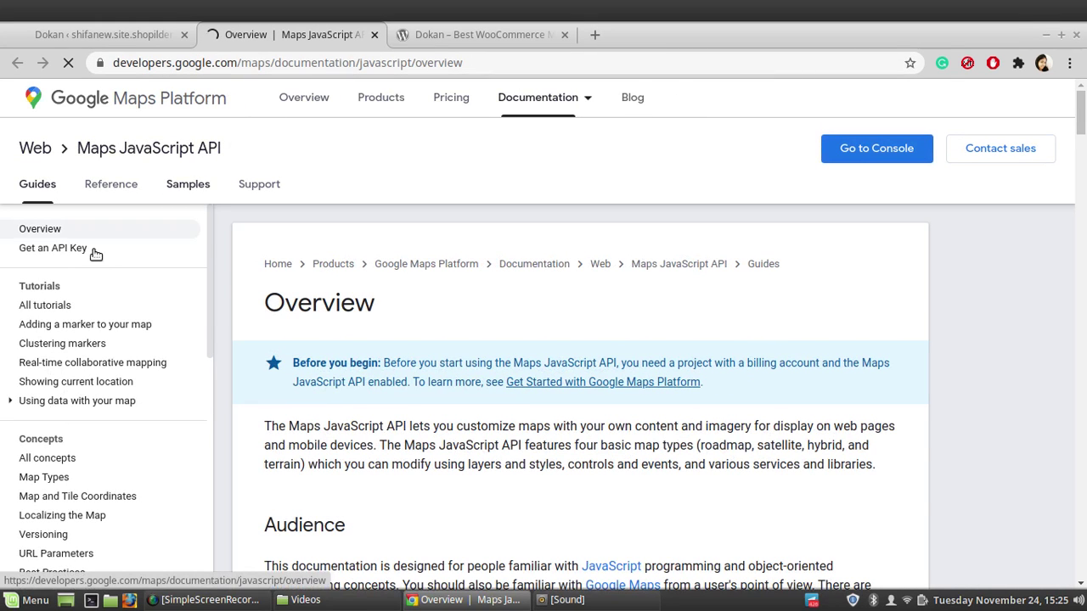
left_click(62, 251)
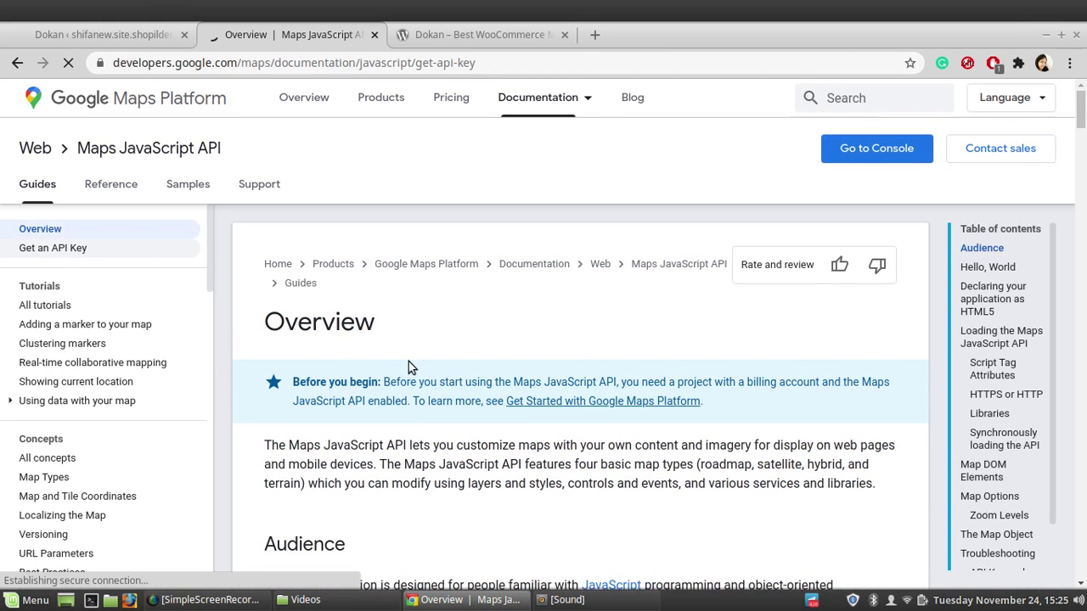
scroll(408, 365, "down", 2)
scroll(339, 255, "down", 1)
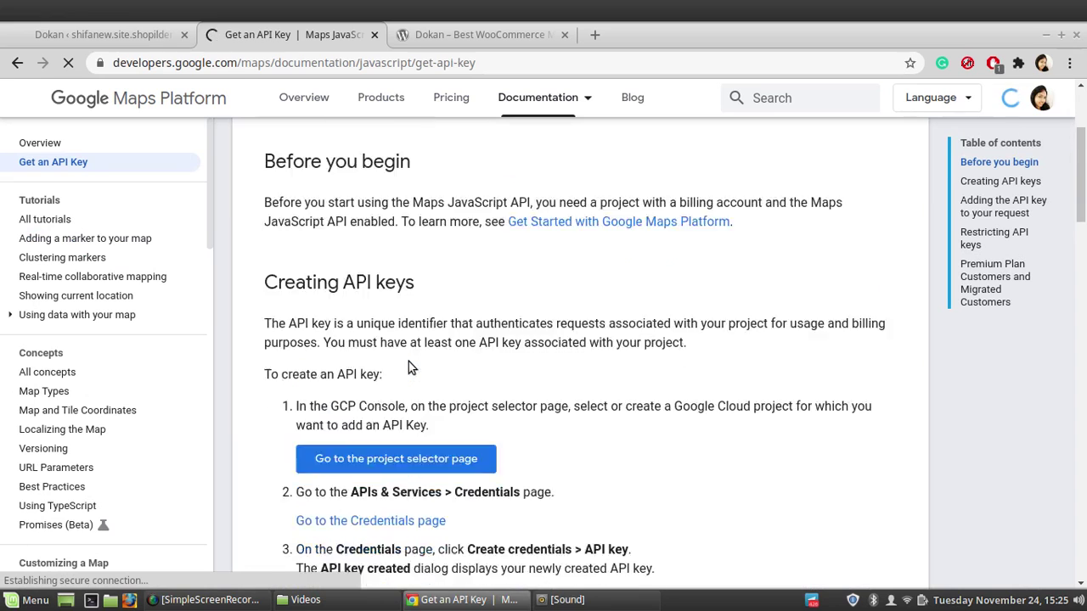
left_click(141, 35)
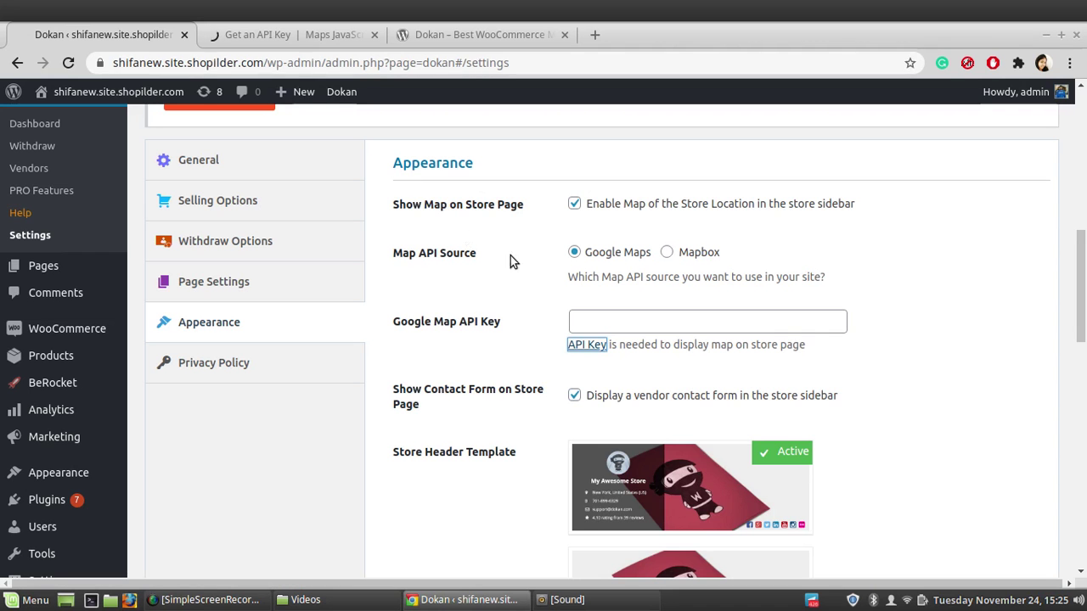
- Review the Appearance options, toggling the store opening/closing time widget off and back on
scroll(501, 361, "down", 2)
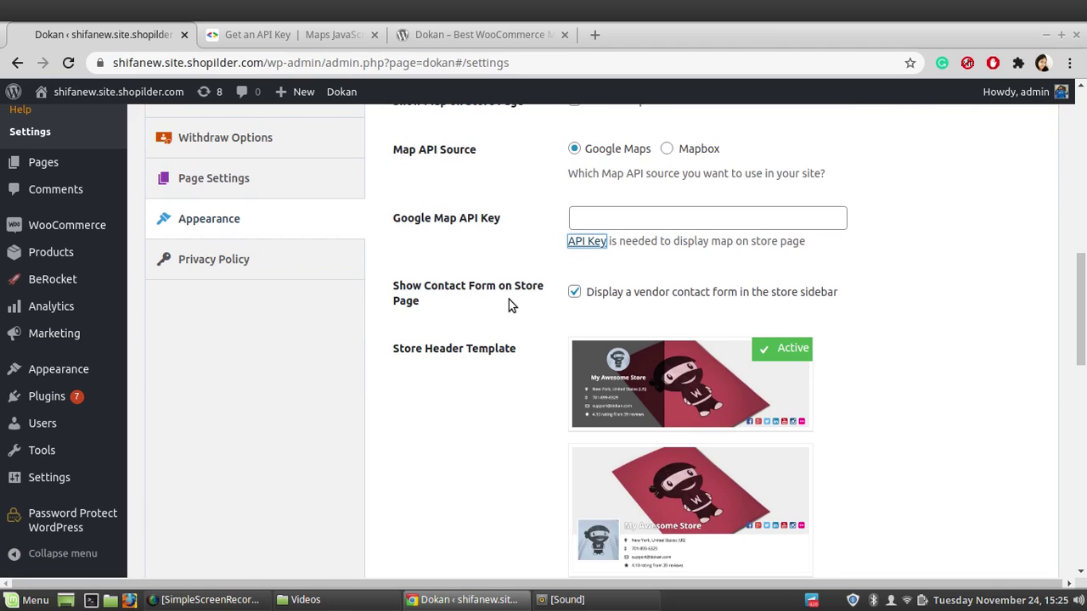
scroll(577, 293, "down", 3)
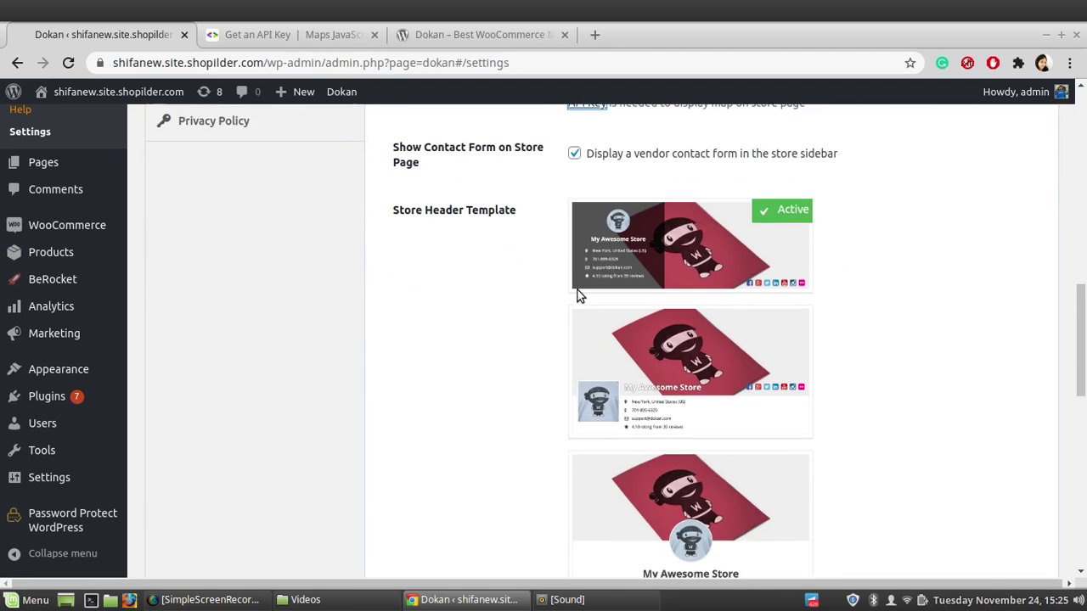
mouse_move(665, 372)
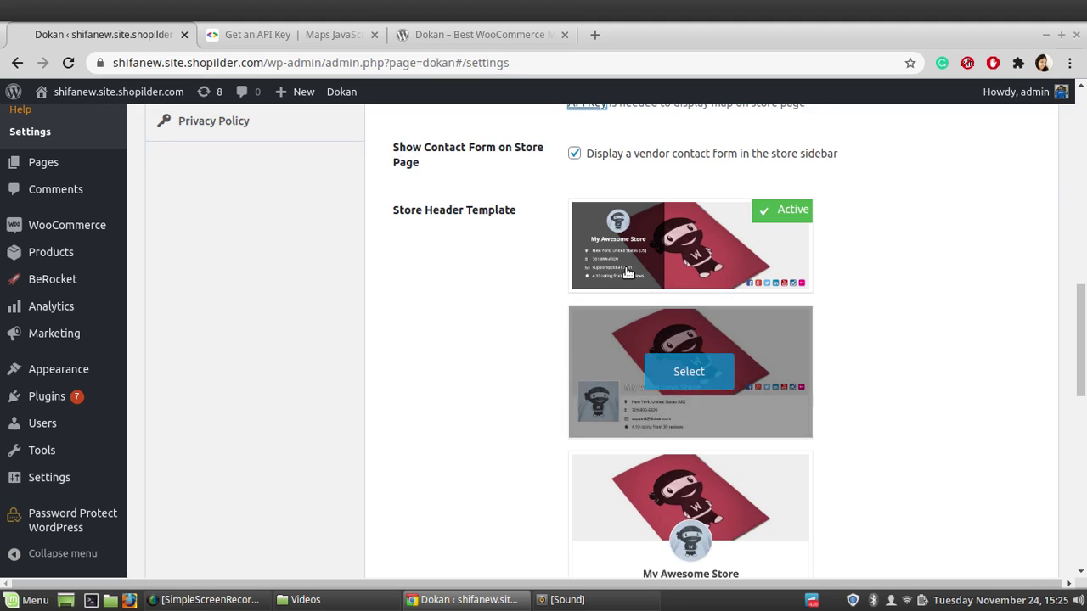
scroll(680, 399, "down", 5)
mouse_move(657, 329)
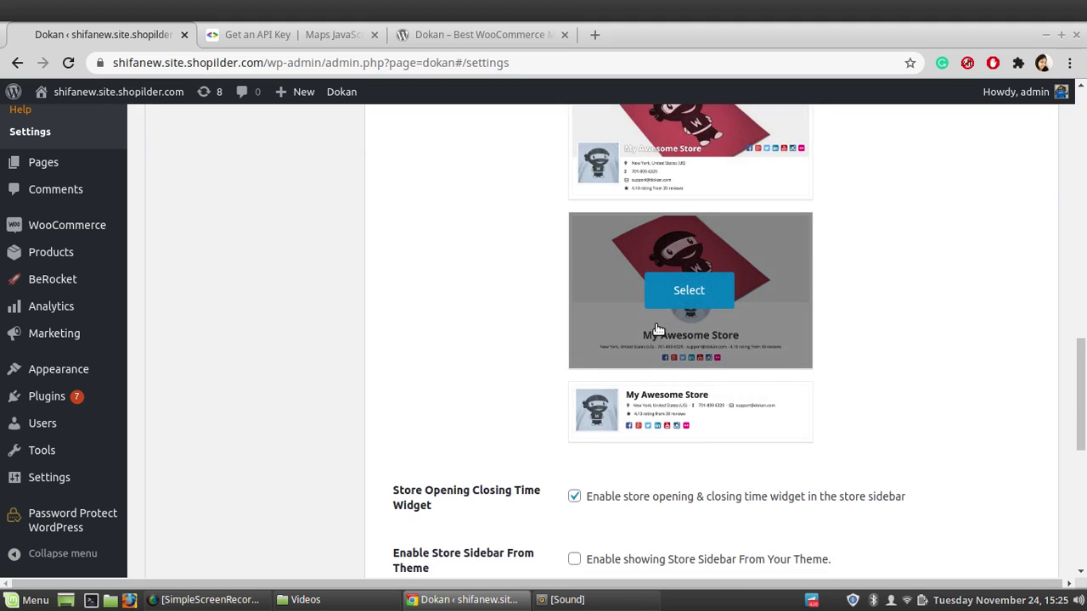
scroll(657, 329, "down", 4)
left_click(574, 306)
left_click(575, 306)
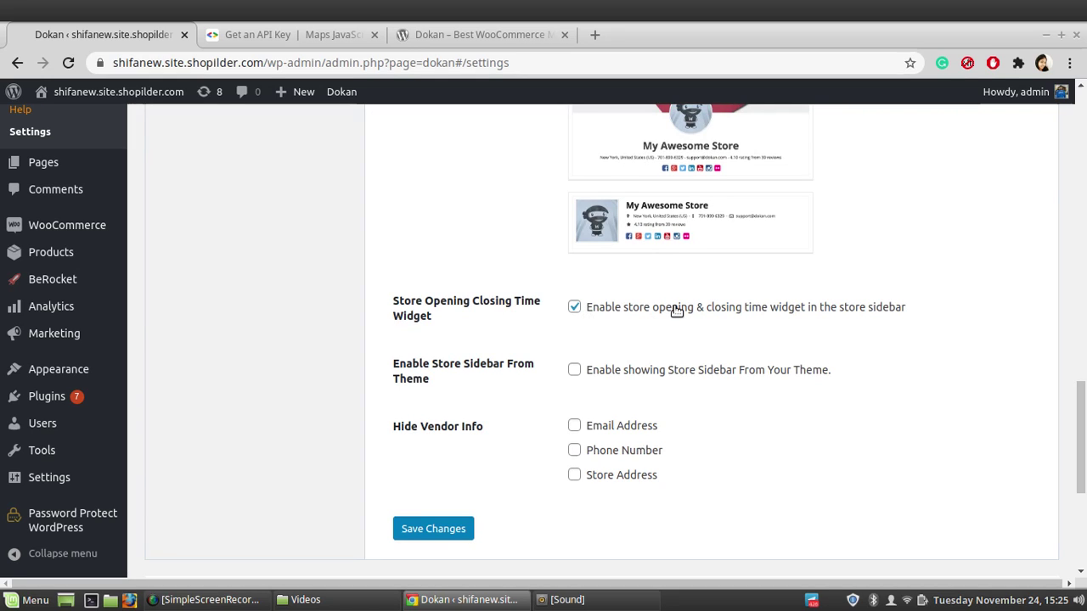
- Finish reviewing Appearance, leaving the Google Map API Key empty, and switch to General settings
scroll(677, 312, "down", 2)
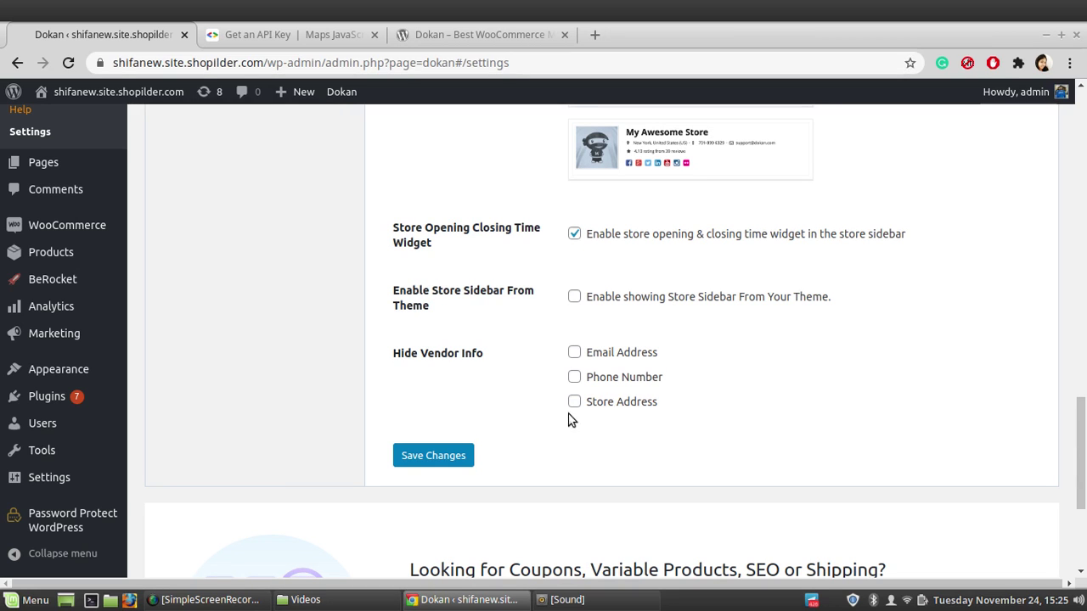
scroll(638, 388, "up", 6)
scroll(638, 388, "up", 15)
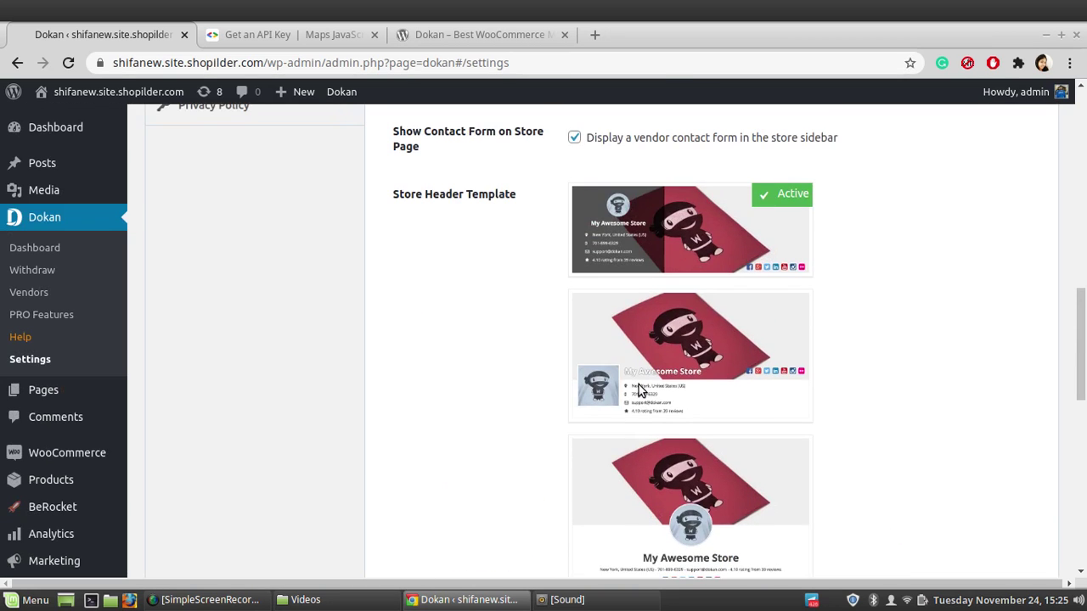
scroll(640, 386, "down", 8)
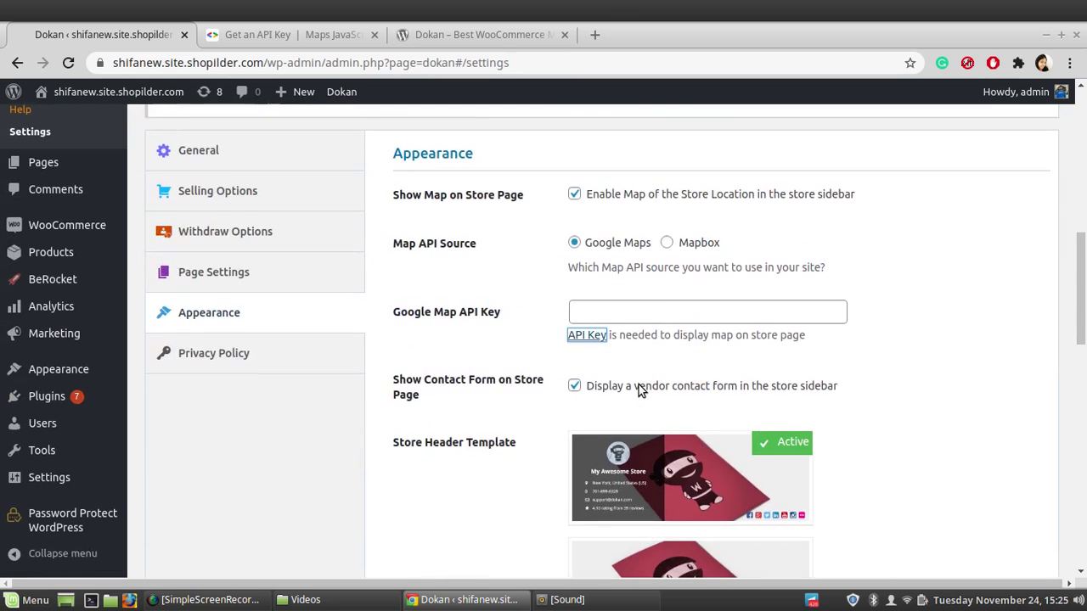
scroll(388, 286, "up", 4)
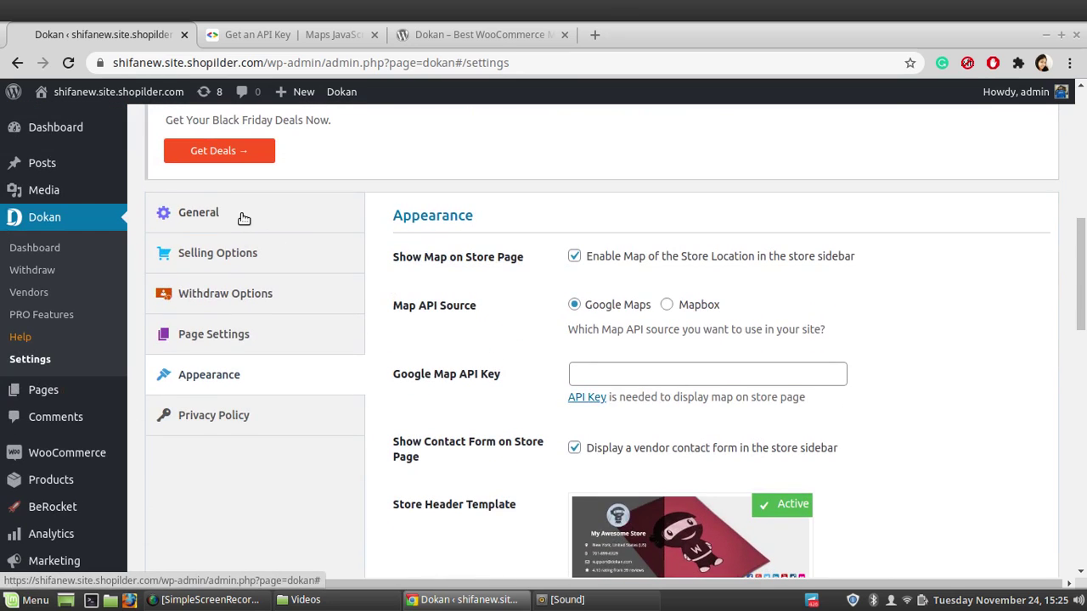
left_click(243, 219)
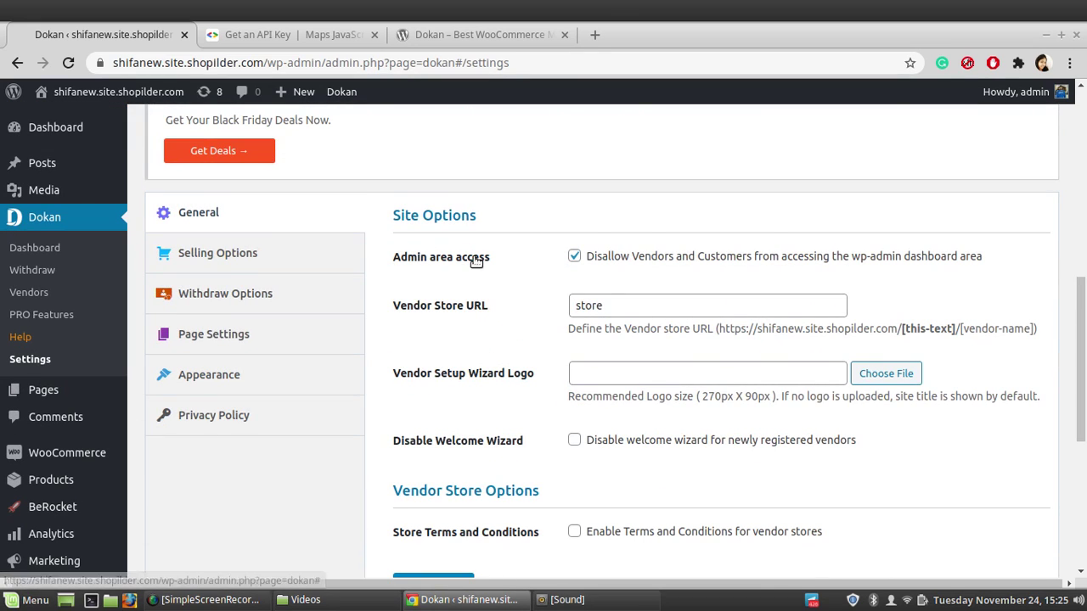
- Keep vendors blocked from wp-admin and check that the Vendor Store URL base is 'store'
scroll(474, 258, "down", 2)
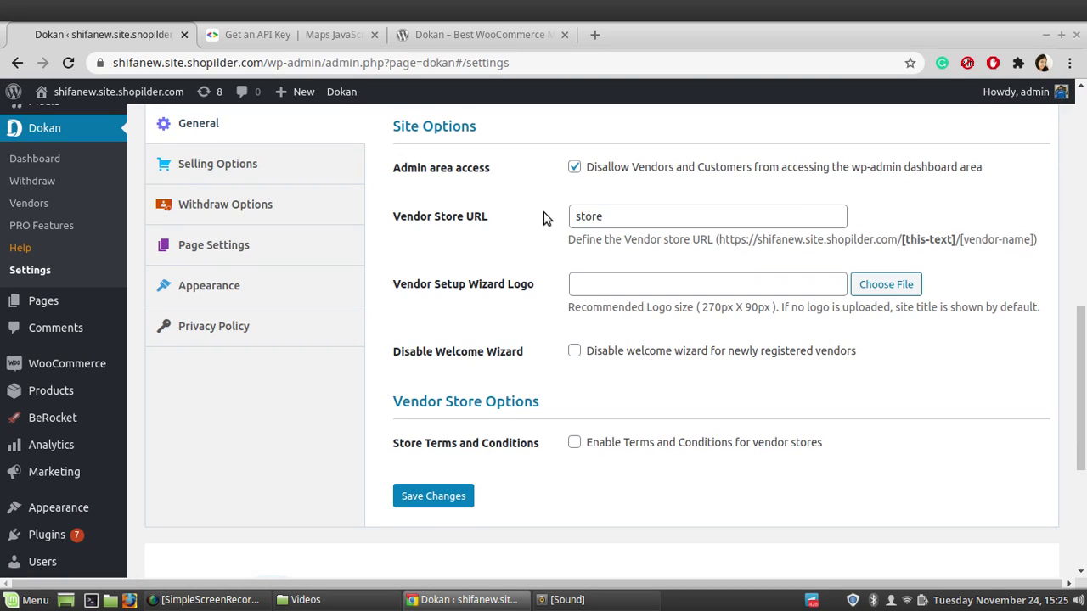
left_click(575, 167)
left_click(577, 167)
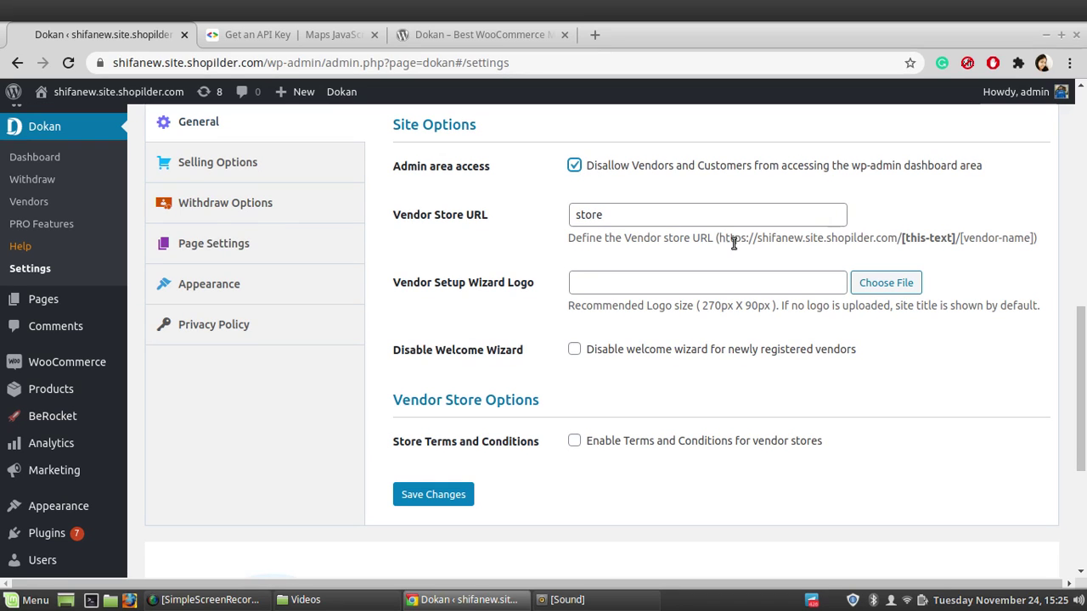
left_click_drag(716, 239, 994, 244)
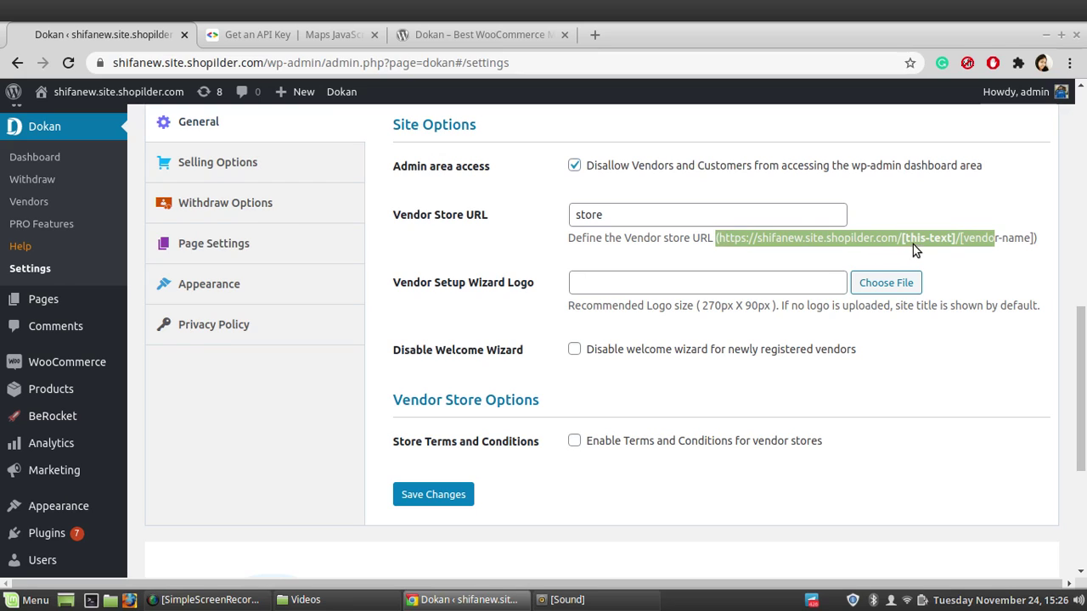
double_click(586, 214)
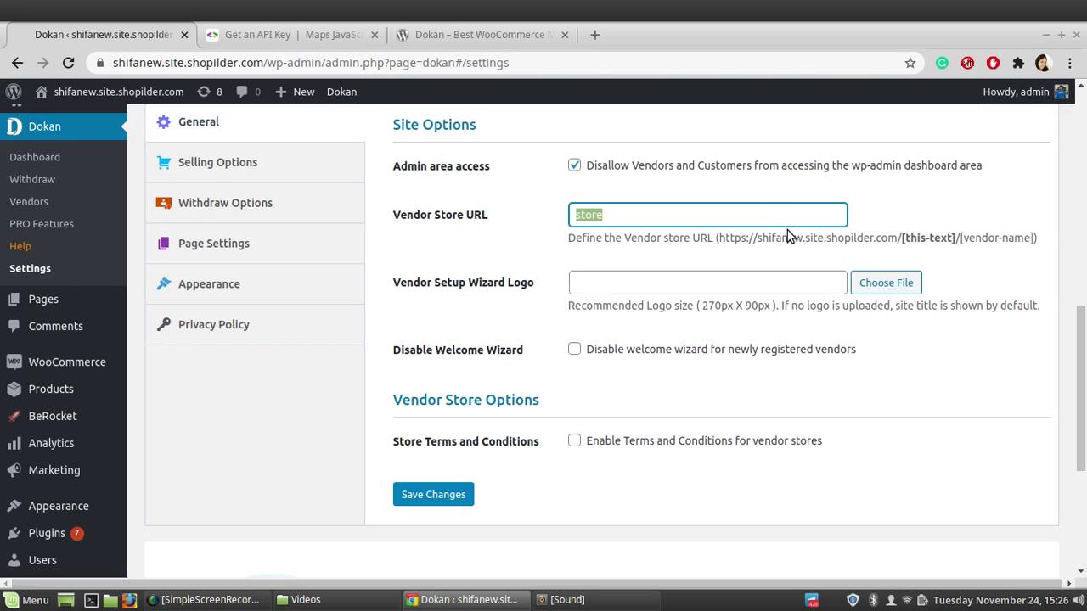
- Bring up Dokan's Privacy Policy settings
scroll(787, 235, "down", 3)
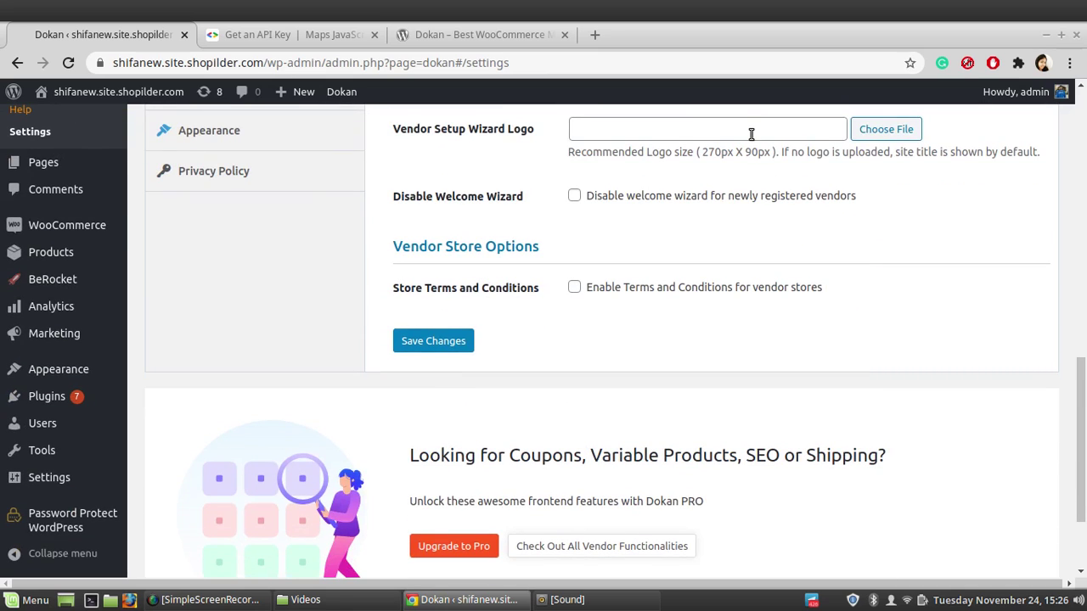
scroll(710, 233, "up", 2)
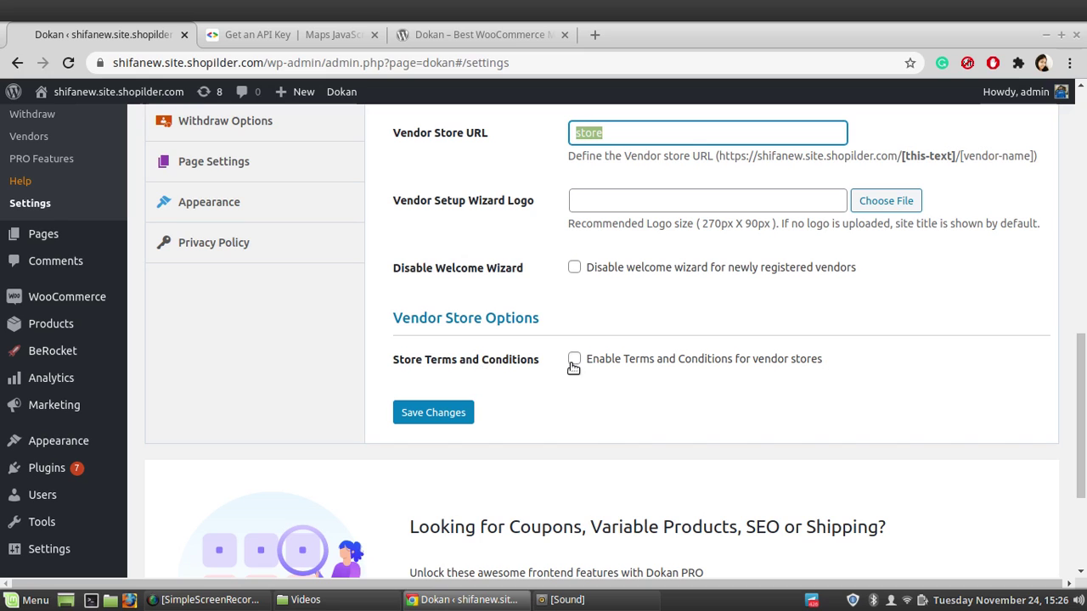
left_click(253, 242)
scroll(412, 259, "up", 2)
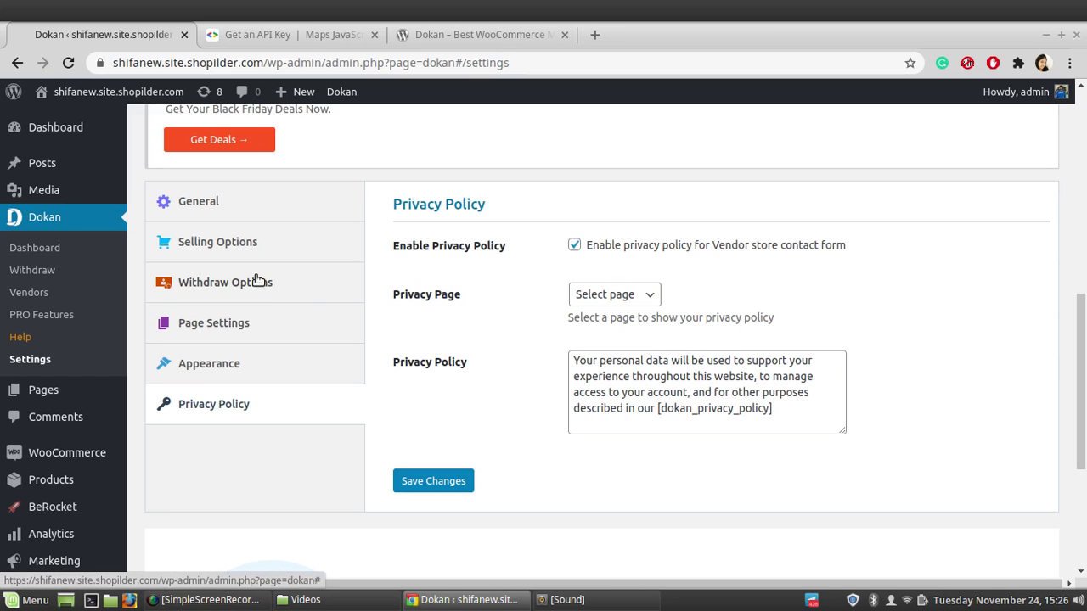
- In Page Settings, keep Store List and Dashboard assigned and leave Terms and Conditions unassigned
left_click(234, 328)
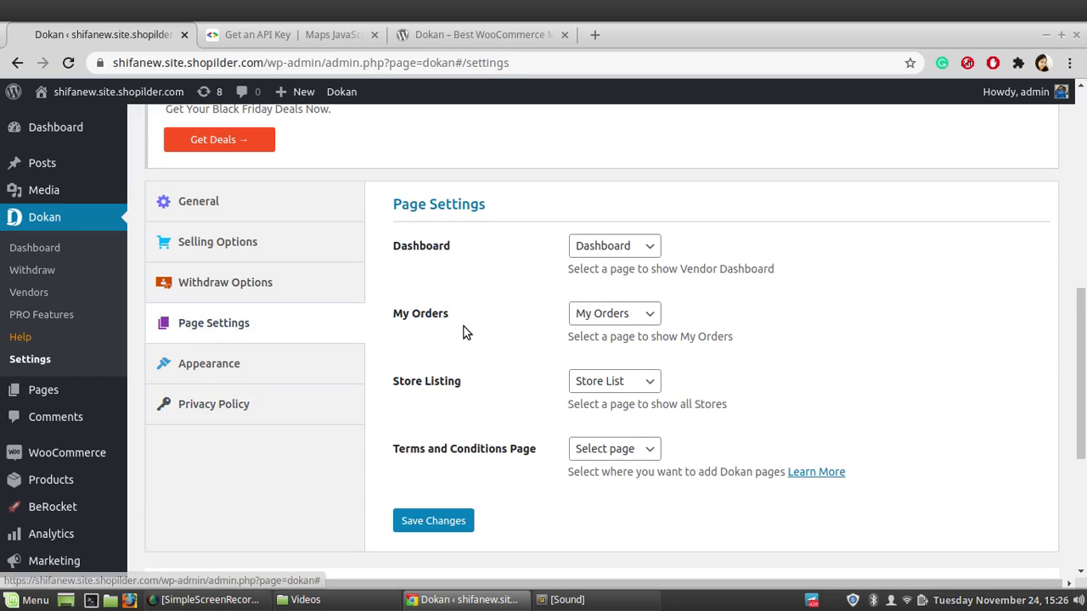
scroll(463, 332, "down", 1)
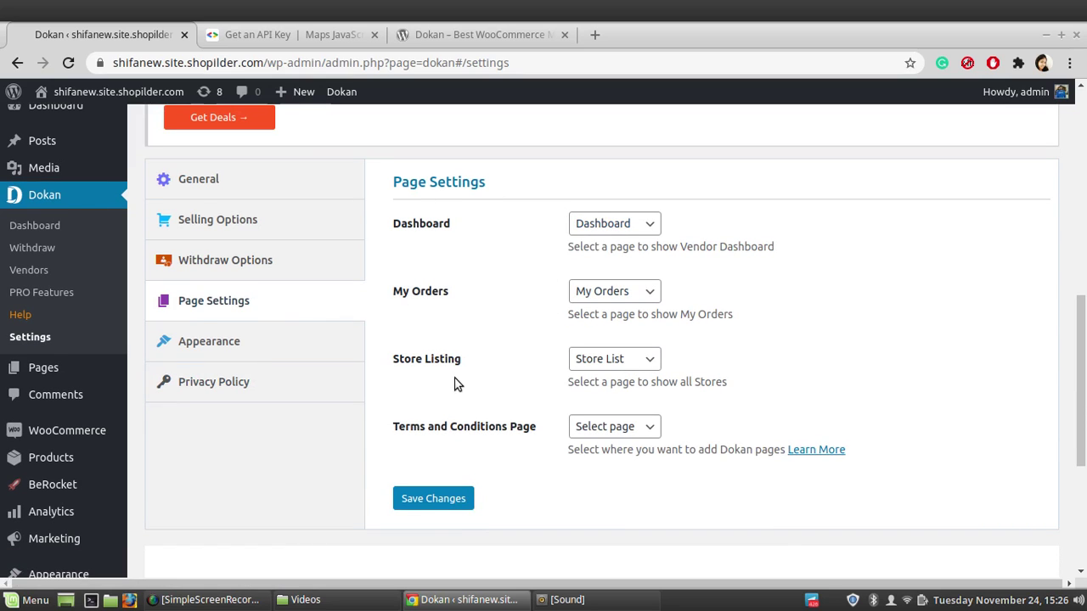
left_click(605, 361)
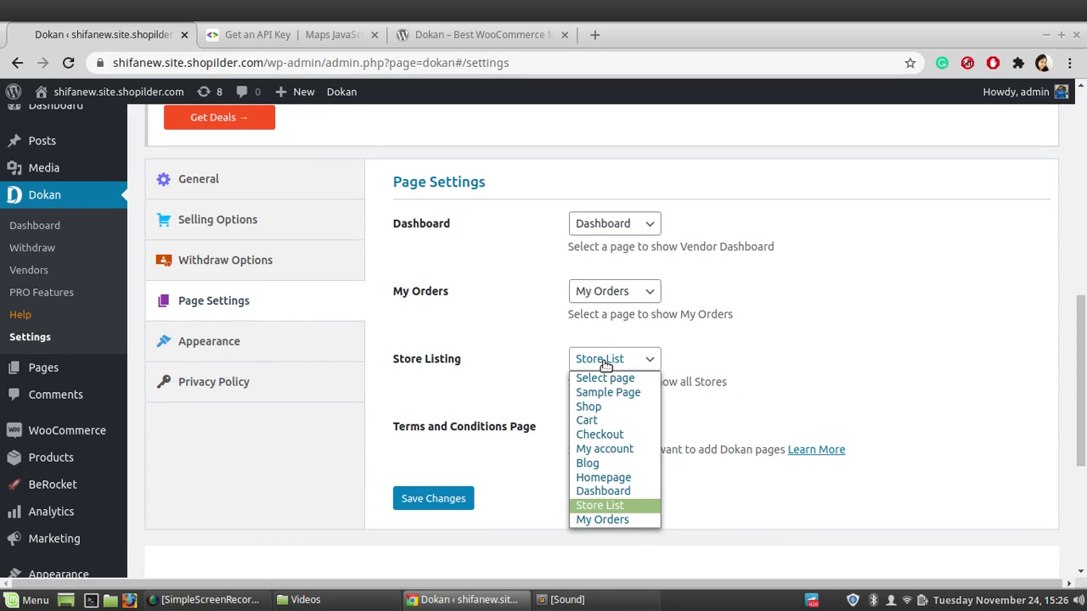
left_click(616, 505)
scroll(619, 372, "up", 1)
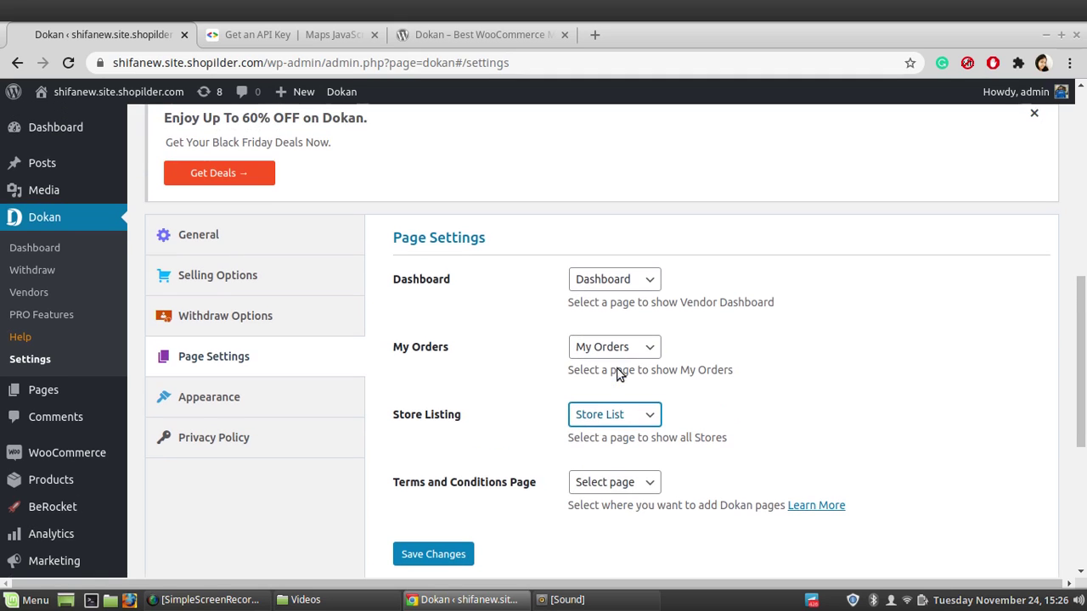
left_click(606, 279)
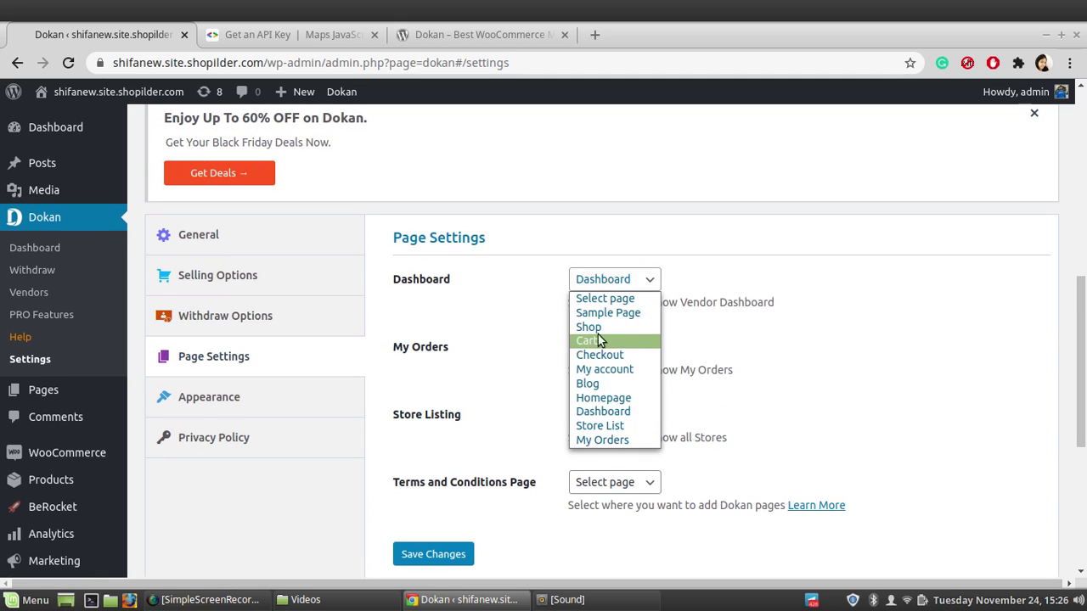
left_click(458, 355)
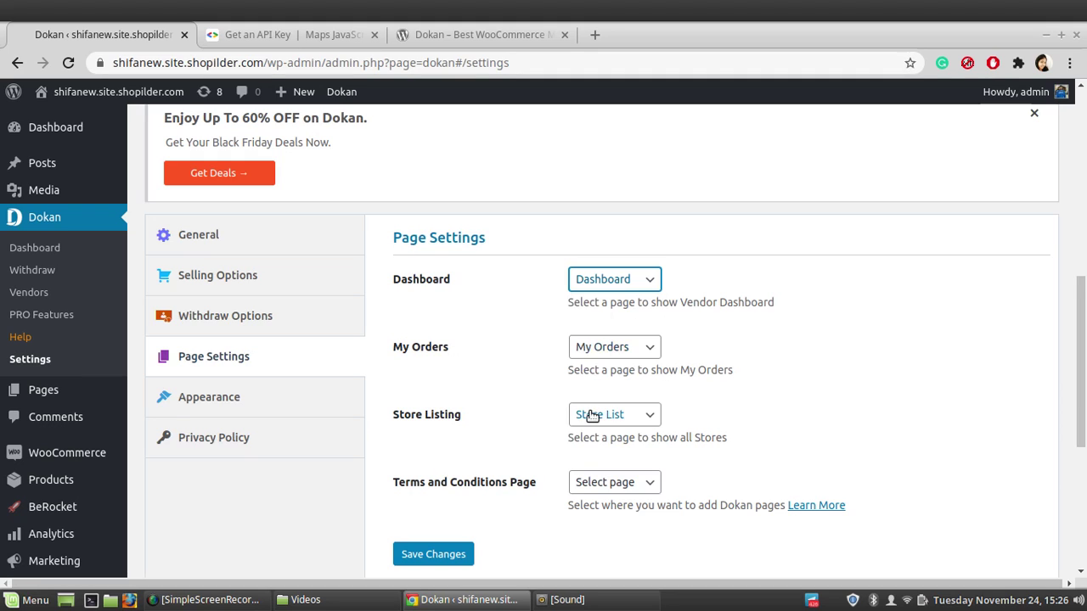
scroll(589, 415, "down", 2)
left_click(590, 382)
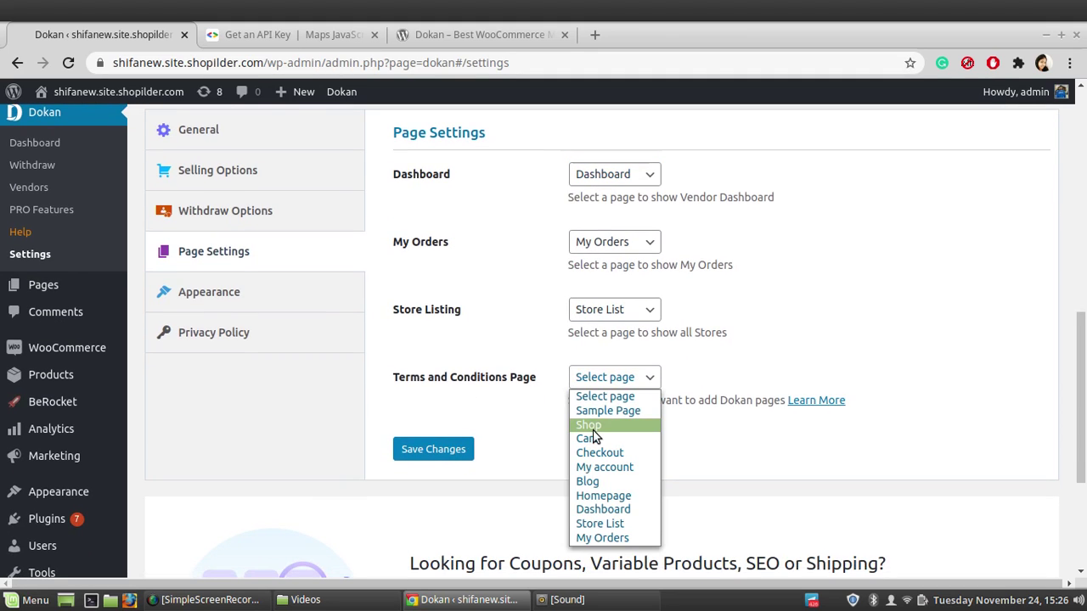
left_click(796, 373)
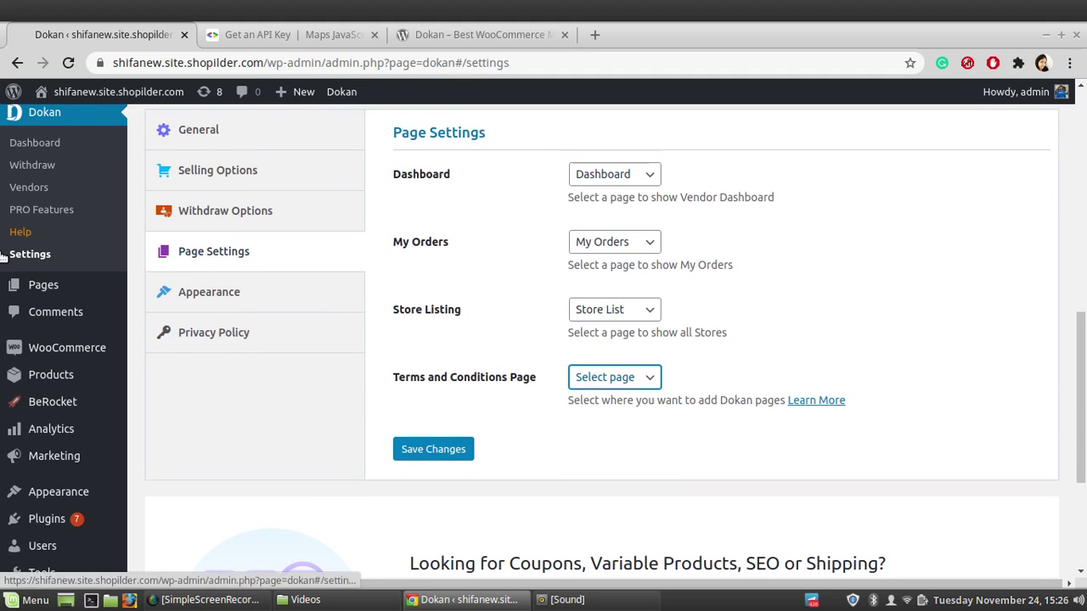
scroll(69, 104, "up", 3)
- In Selling Options, keep Percentage as the commission type
left_click(204, 298)
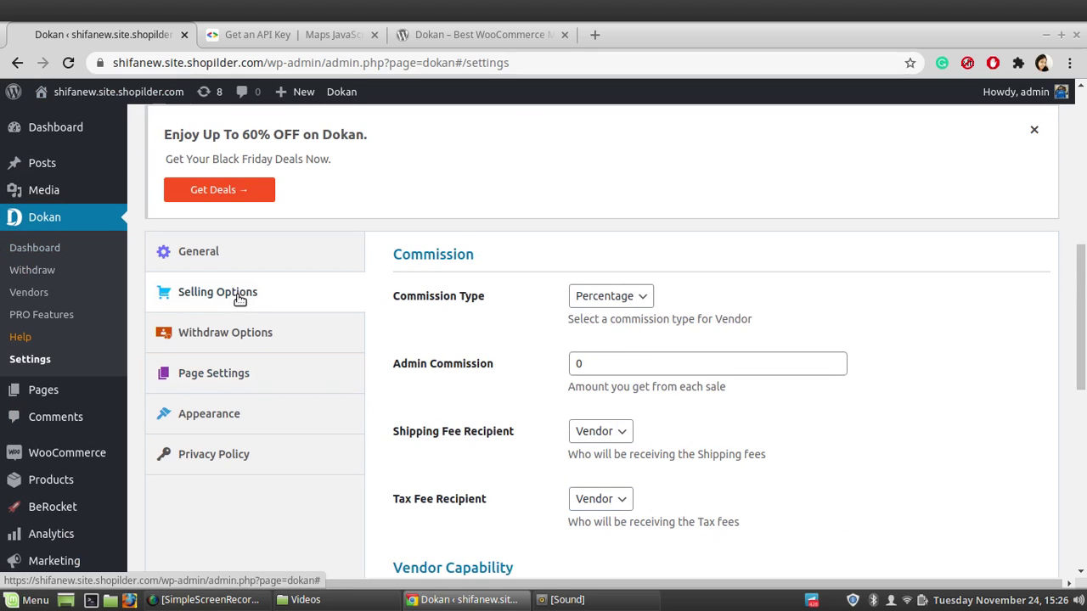
scroll(523, 305, "down", 2)
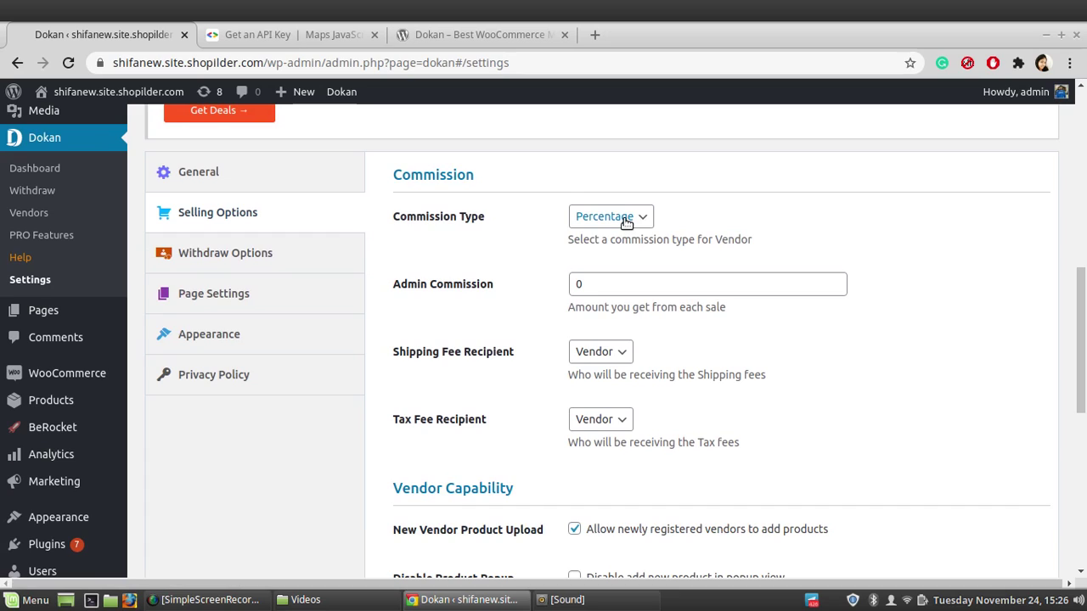
left_click(626, 219)
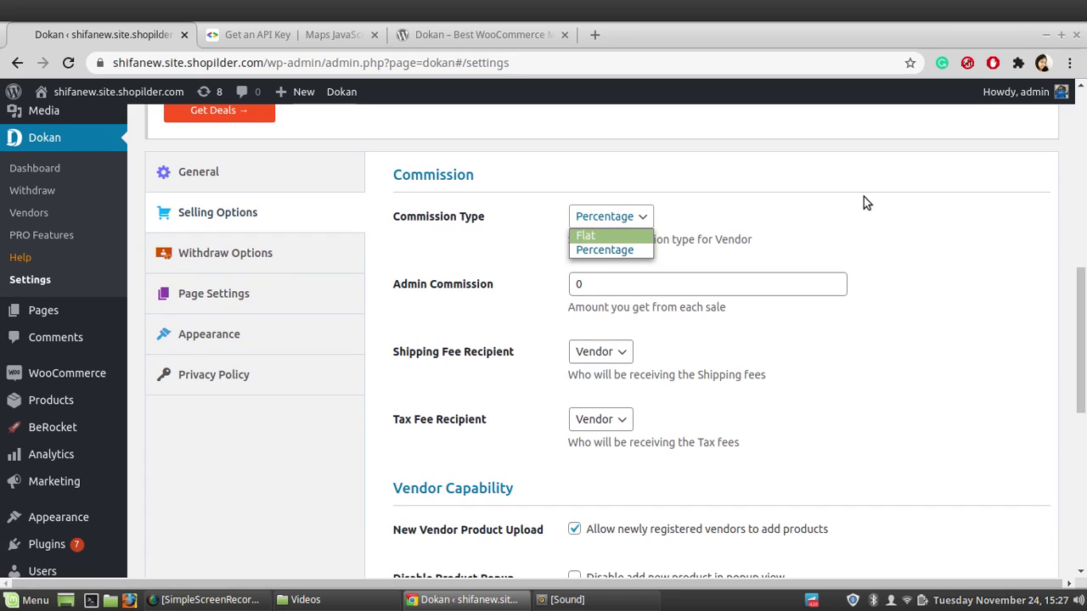
left_click(912, 196)
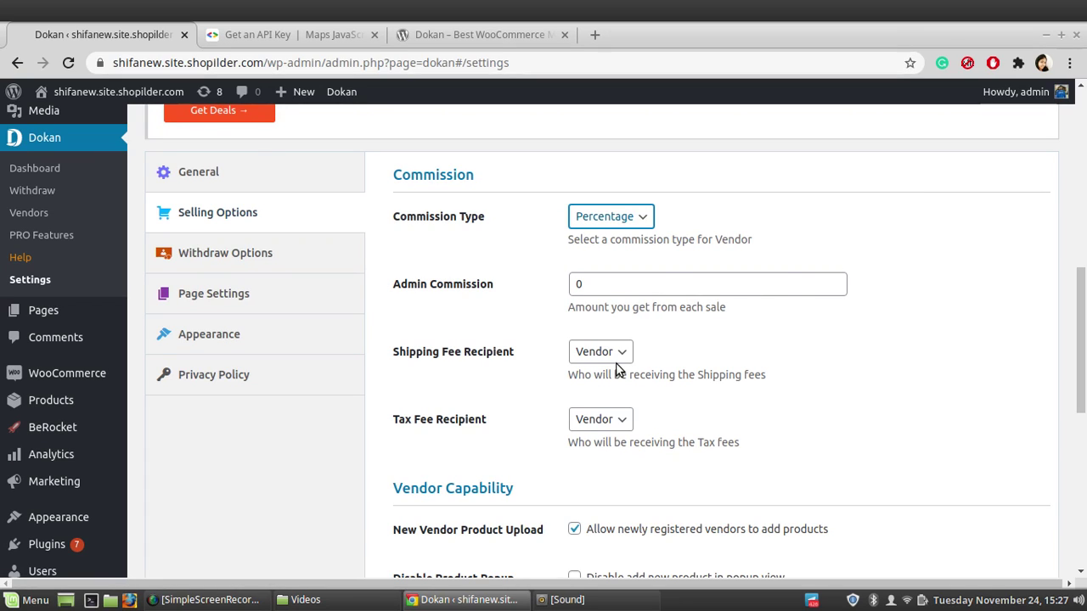
- Keep Vendor as the shipping fee recipient and review admin commission 0 and tax settings
scroll(616, 366, "down", 1)
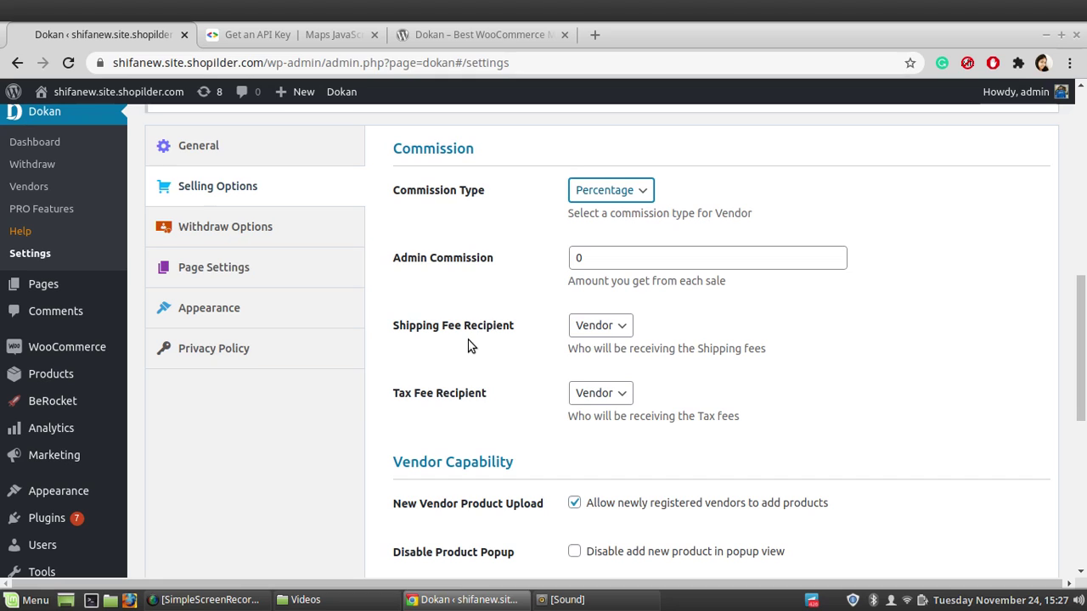
scroll(624, 347, "down", 2)
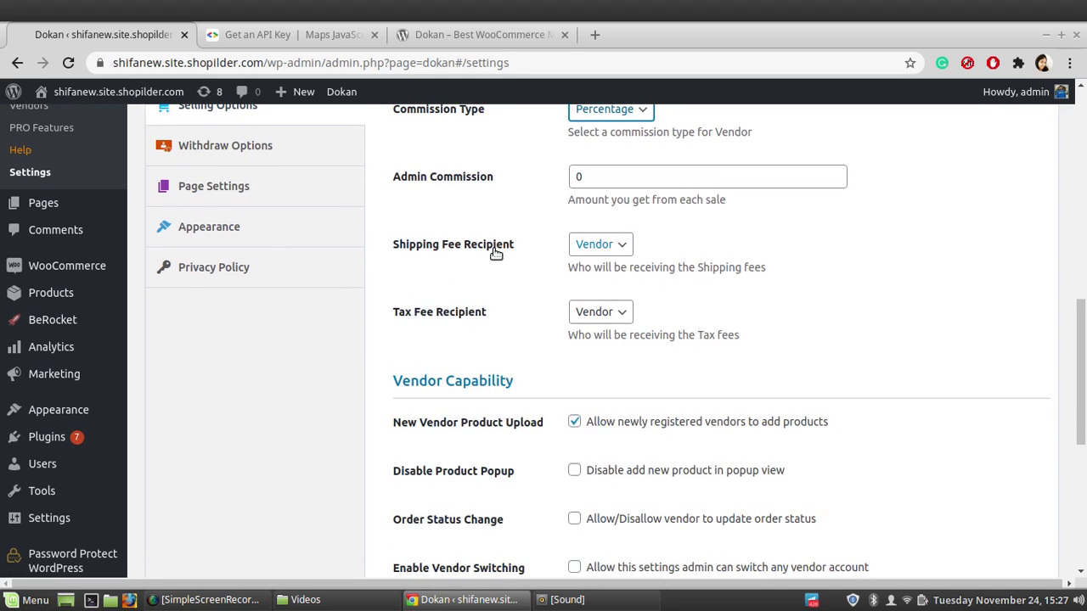
left_click(618, 245)
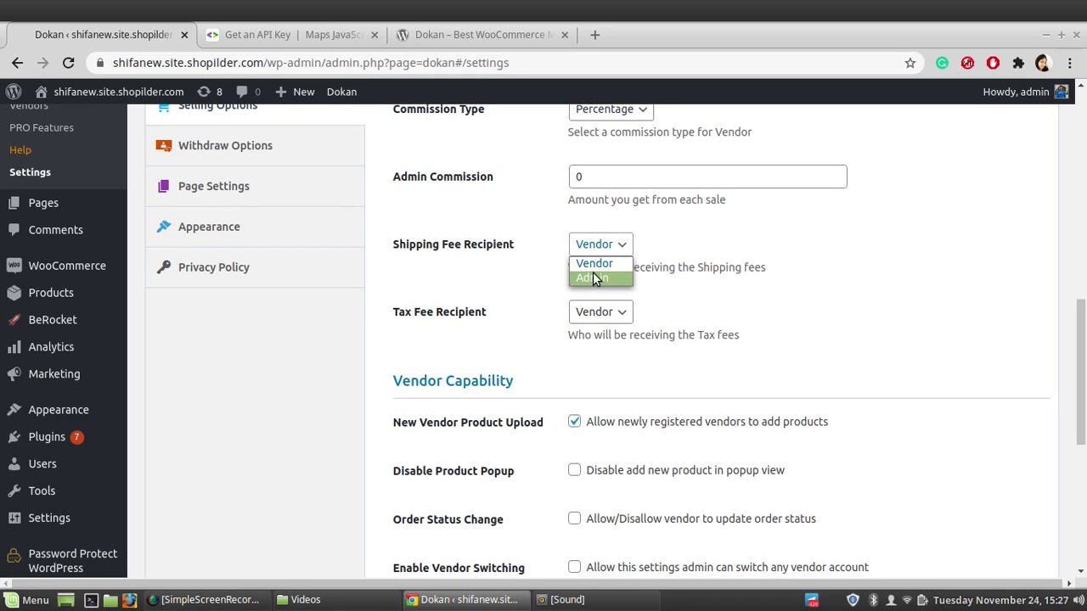
left_click(736, 264)
scroll(733, 262, "down", 2)
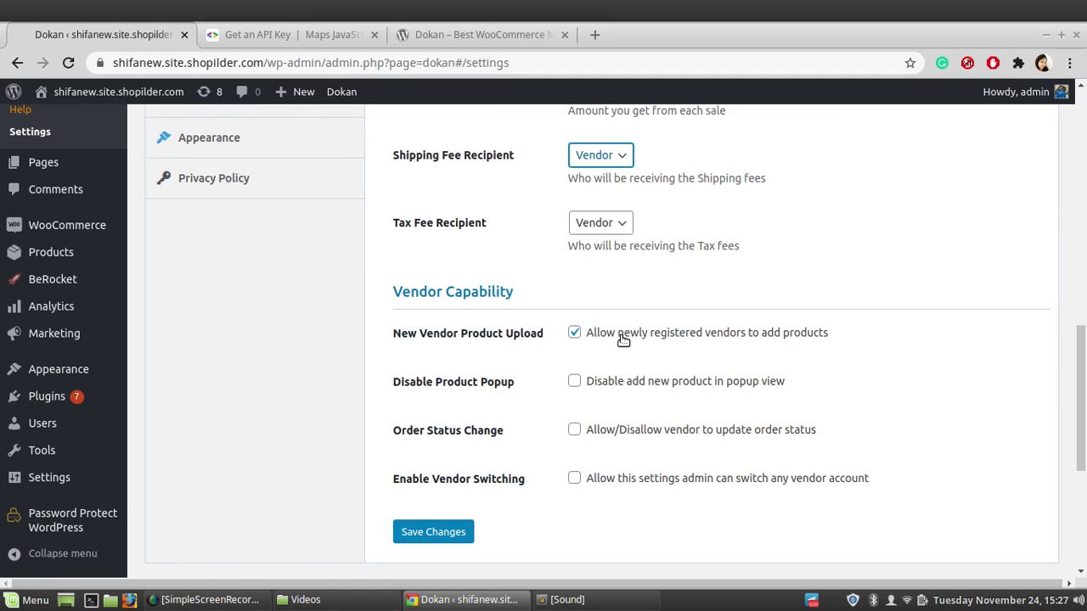
scroll(618, 336, "down", 1)
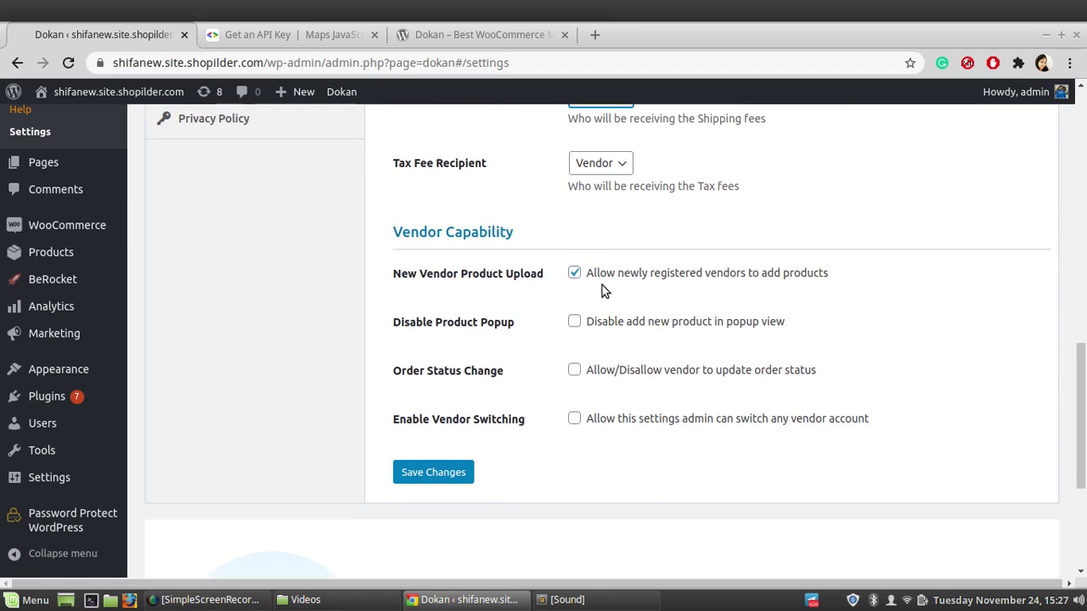
scroll(602, 288, "up", 2)
scroll(602, 289, "down", 2)
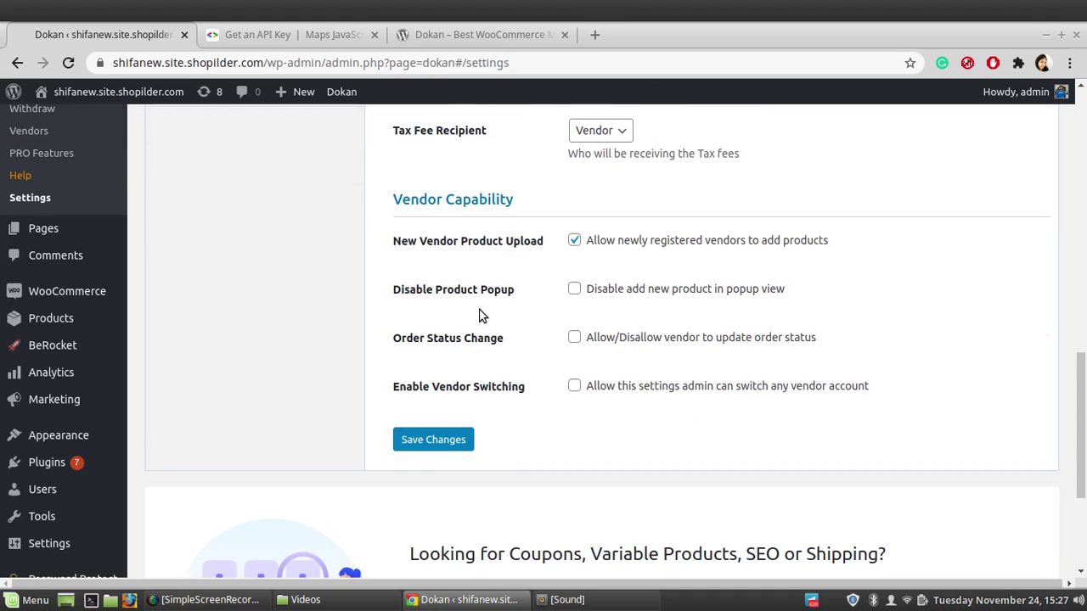
scroll(479, 315, "up", 7)
scroll(254, 337, "down", 2)
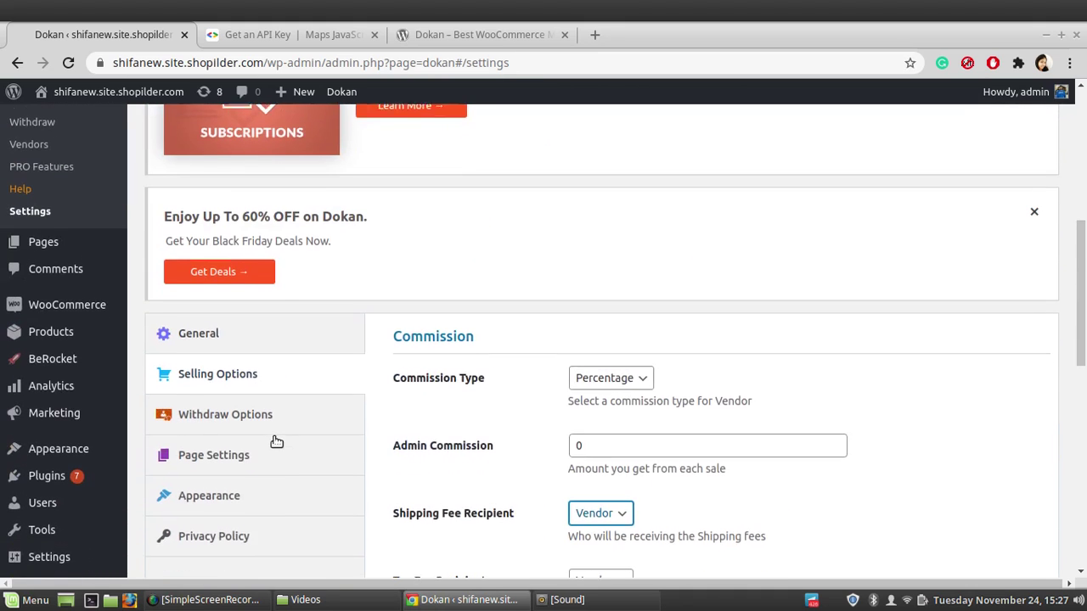
- Return to Dokan's General tab and look over the Site Options and Vendor Store Options
left_click(227, 329)
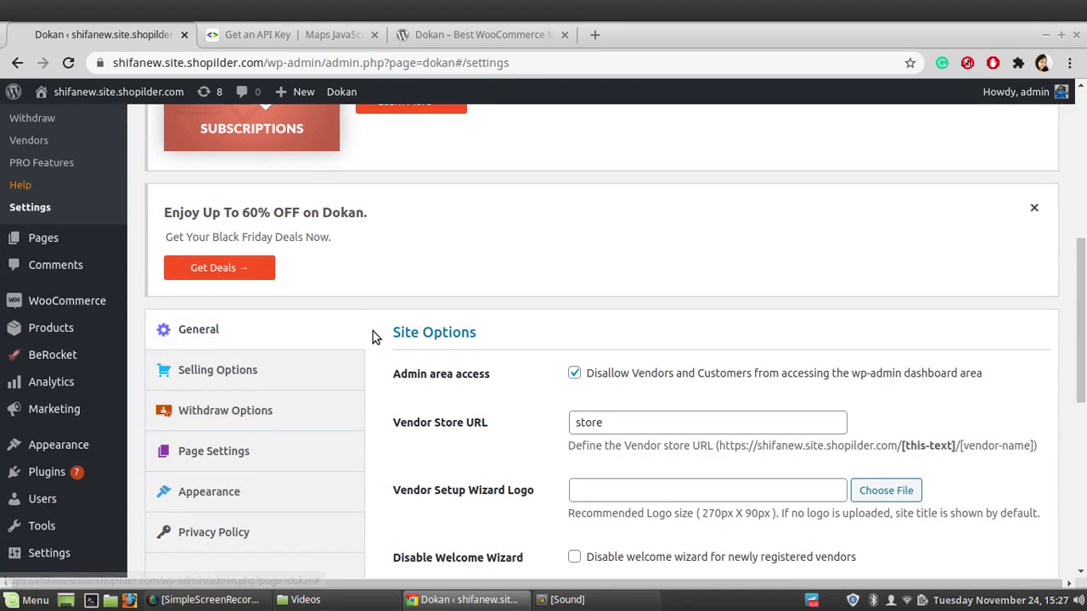
scroll(481, 353, "down", 2)
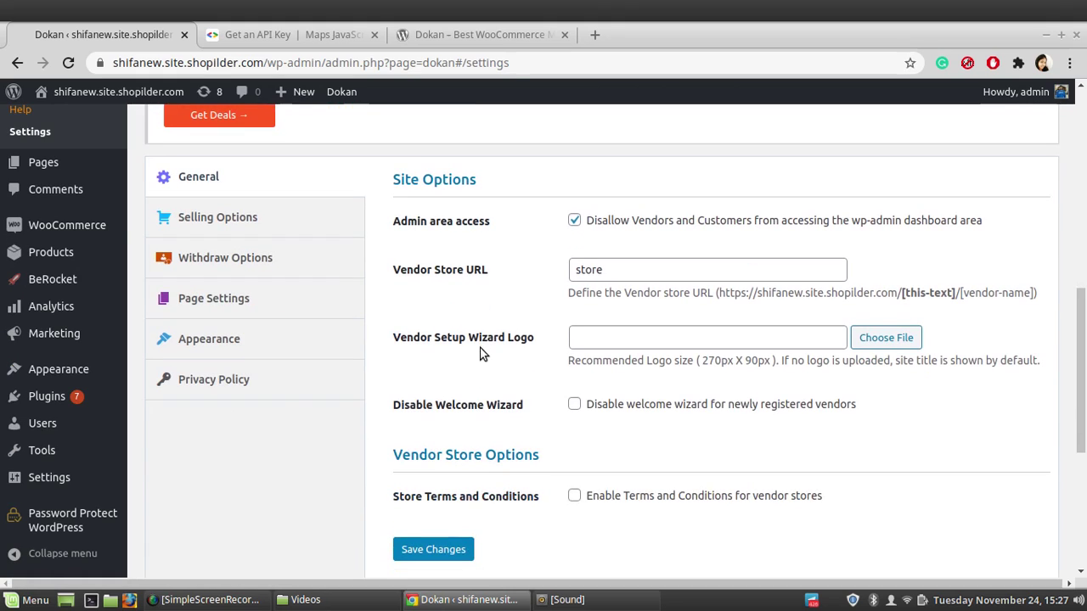
scroll(480, 354, "down", 1)
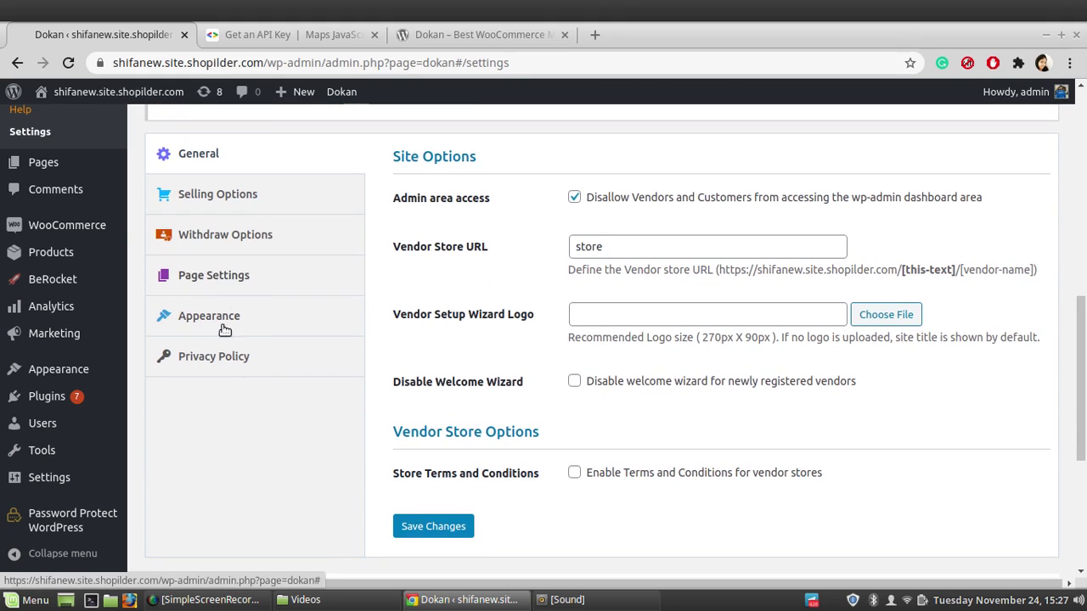
scroll(228, 343, "up", 1)
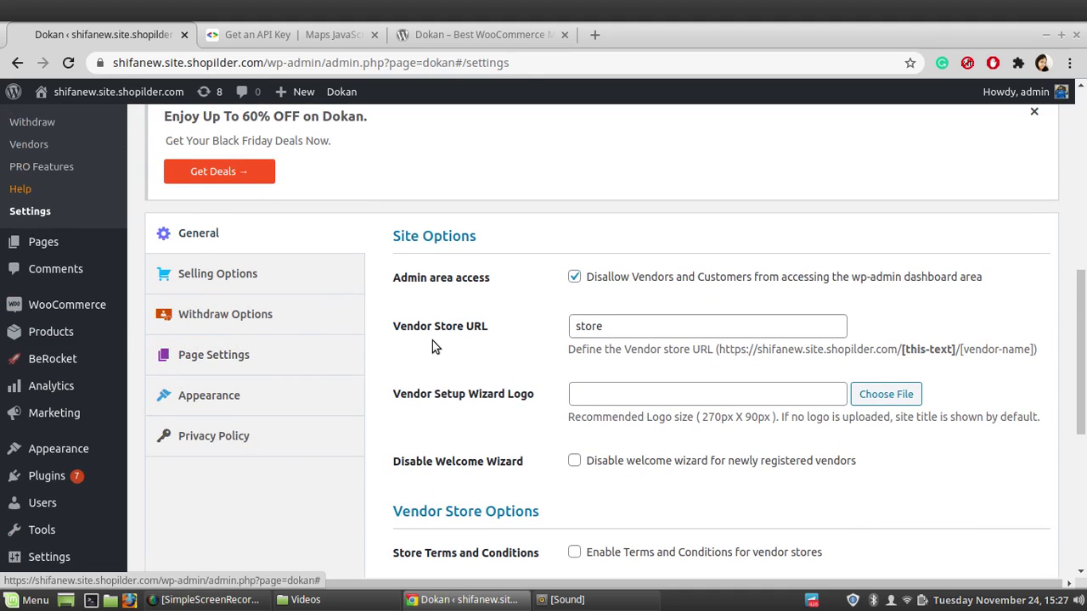
scroll(435, 346, "up", 2)
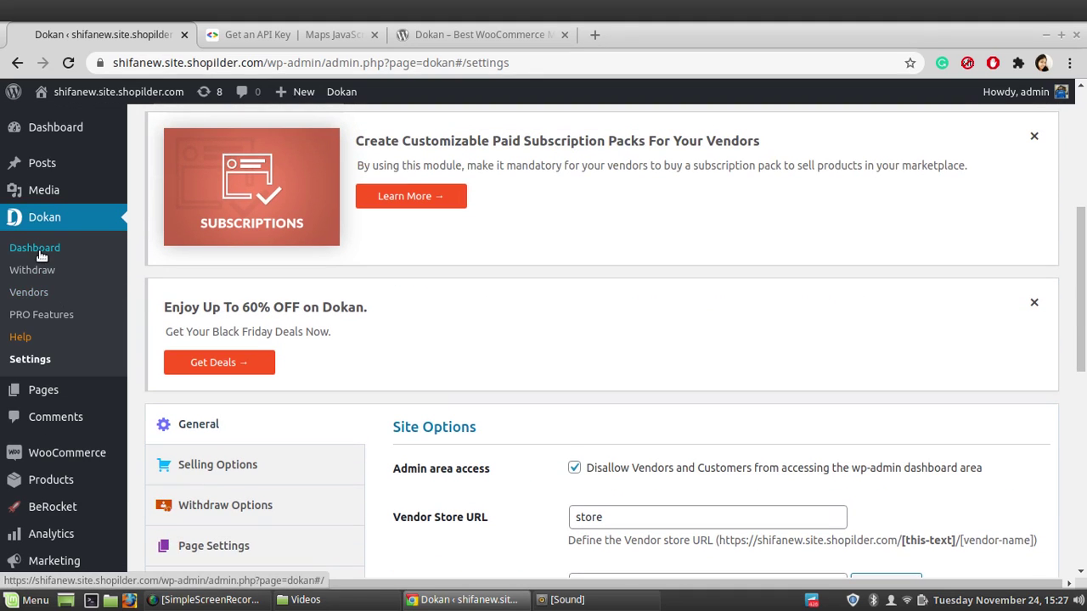
- Look over the Dokan Dashboard widgets, then view the empty Withdraw Requests list
left_click(40, 253)
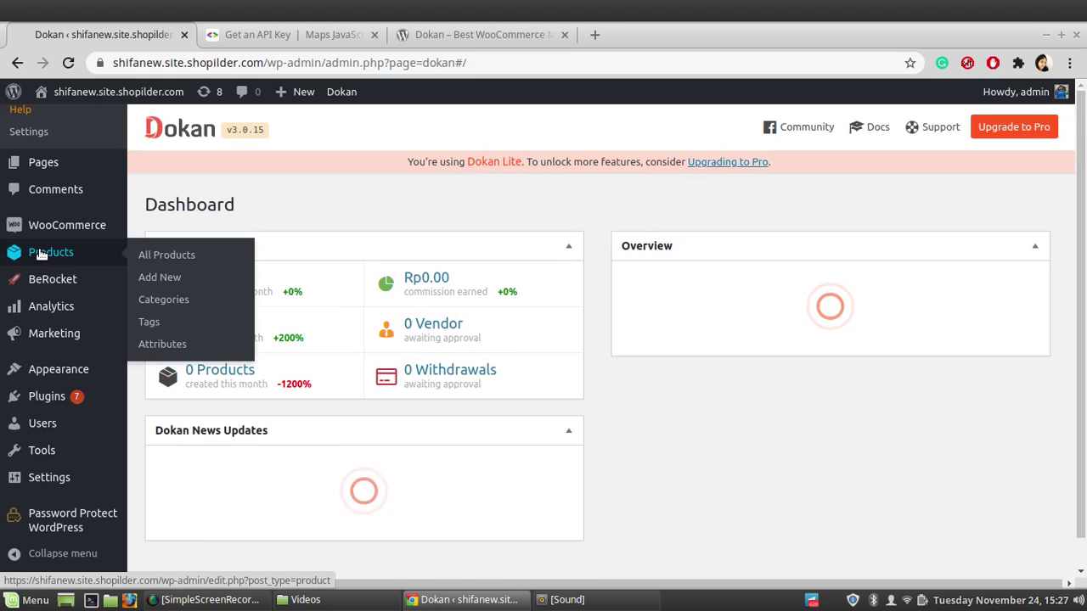
scroll(530, 344, "down", 5)
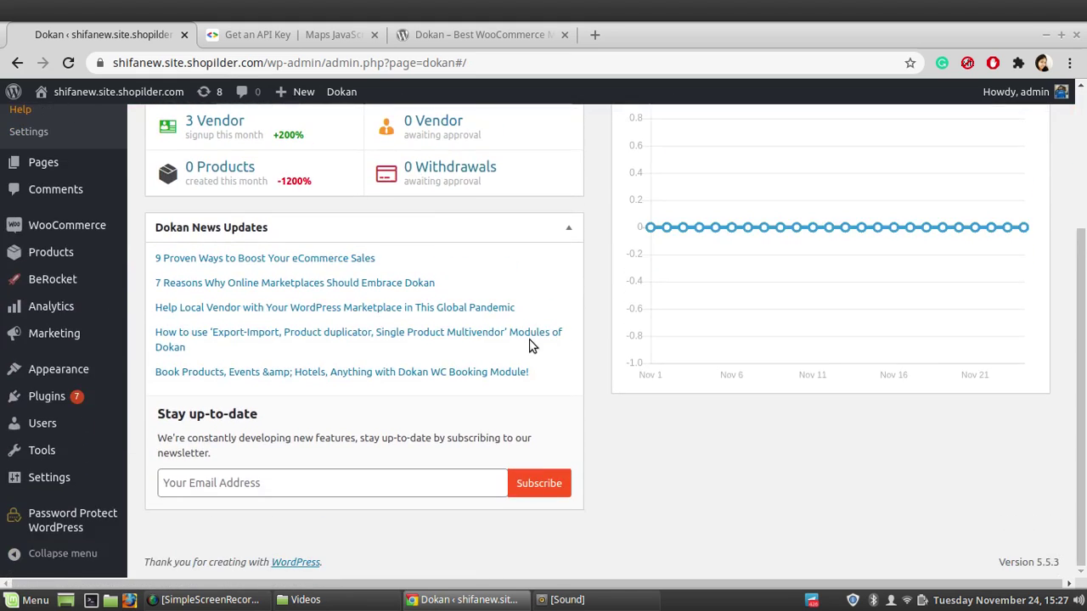
scroll(529, 345, "up", 6)
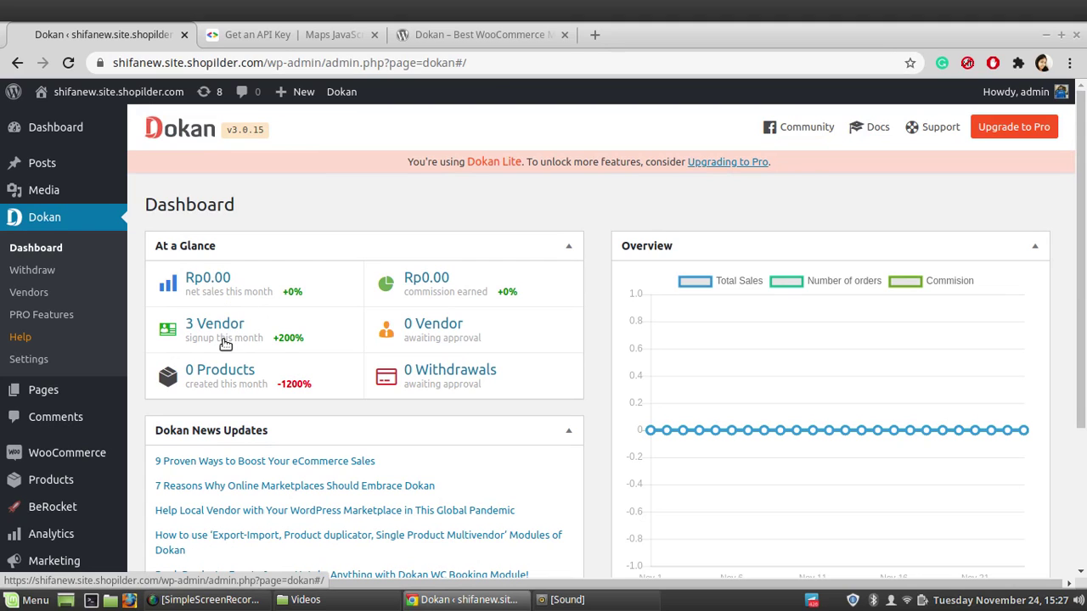
scroll(434, 339, "down", 1)
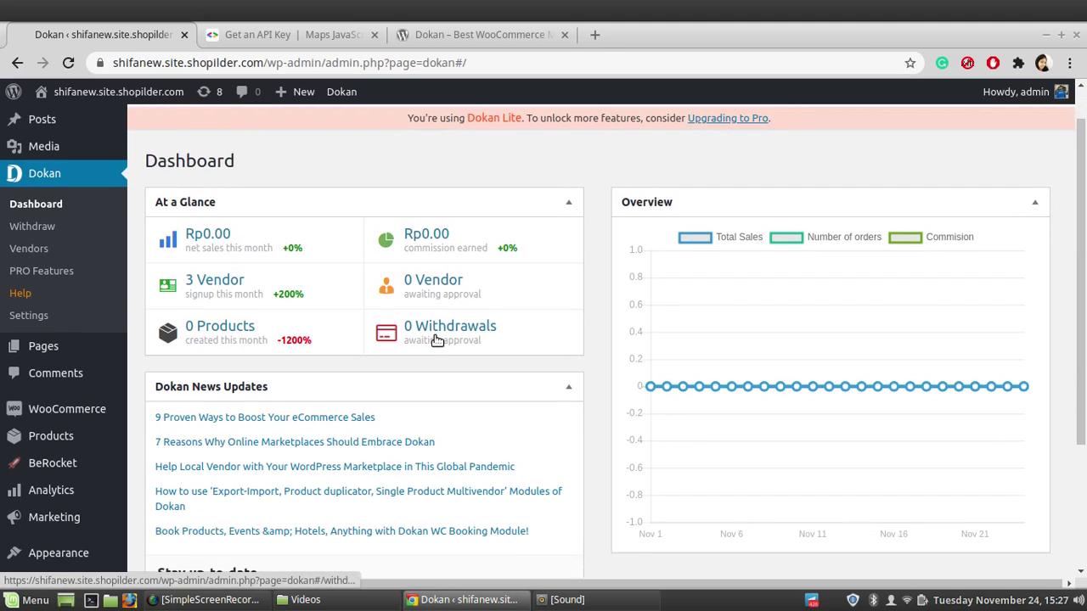
left_click(34, 229)
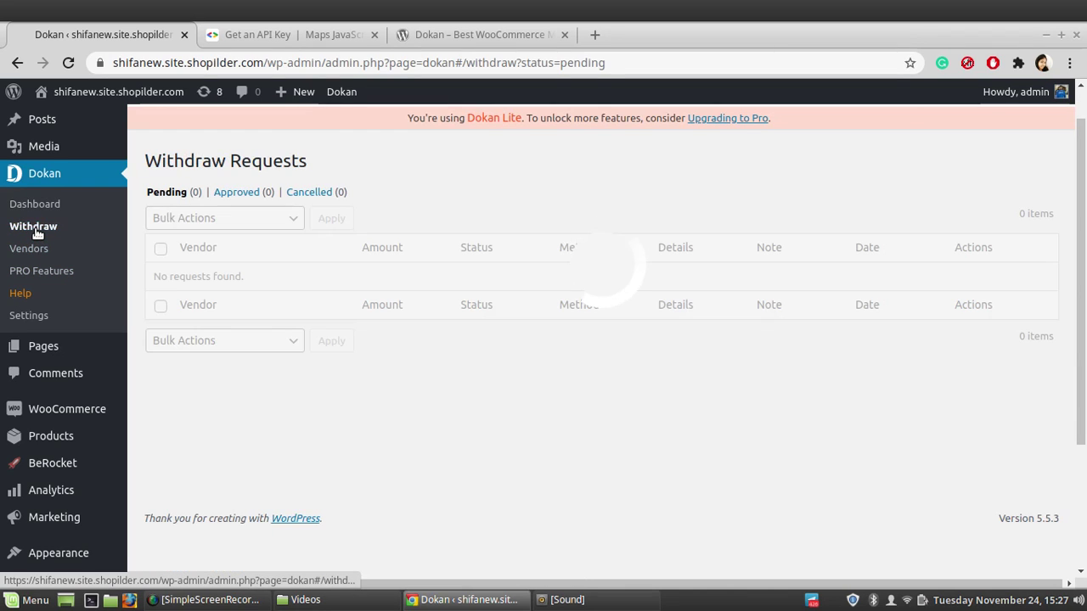
- Open Dokan's Vendors list and scroll through the four active vendor stores
left_click(36, 251)
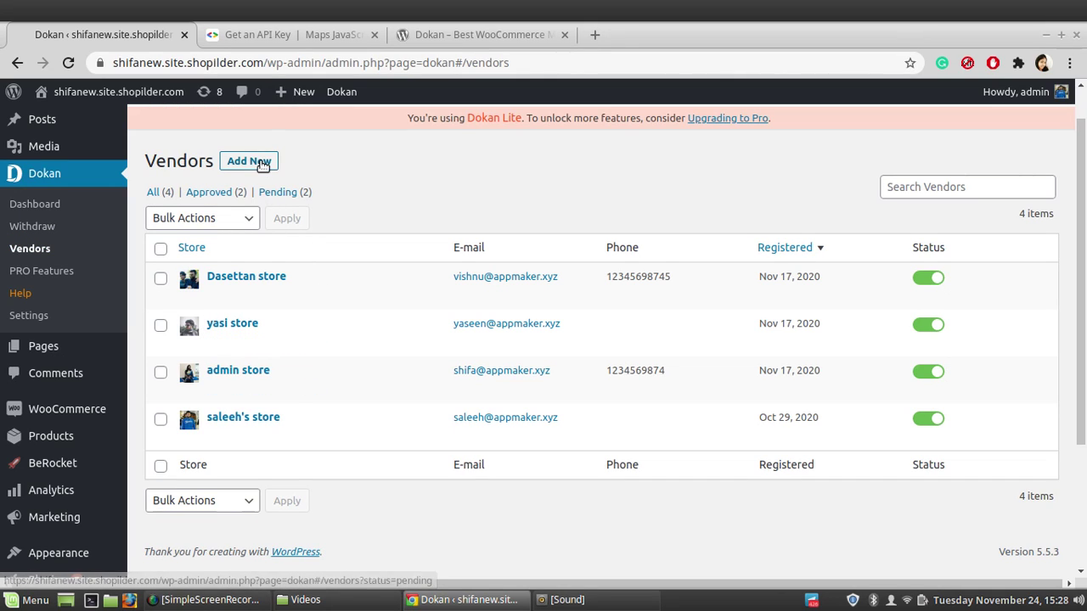
scroll(404, 197, "down", 1)
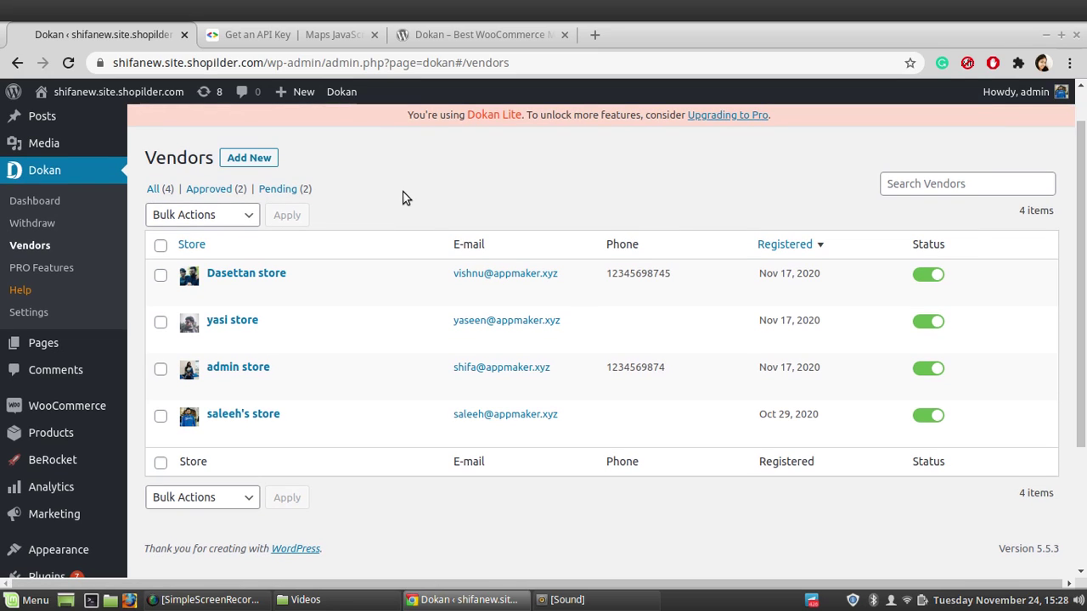
- Open Dokan's PRO Features page and scroll through the listed features
left_click(43, 268)
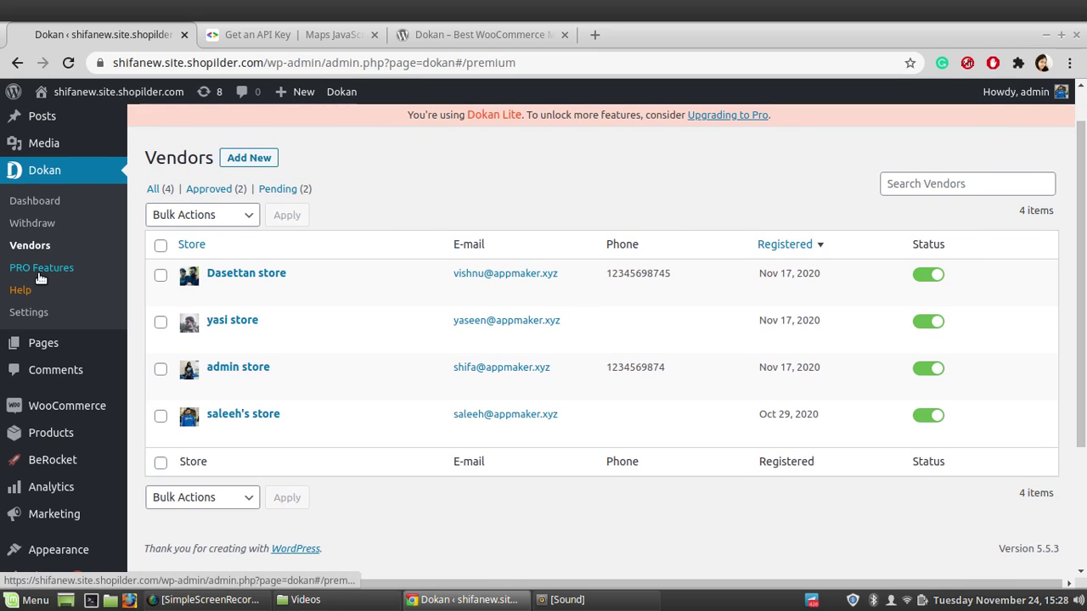
scroll(612, 341, "down", 7)
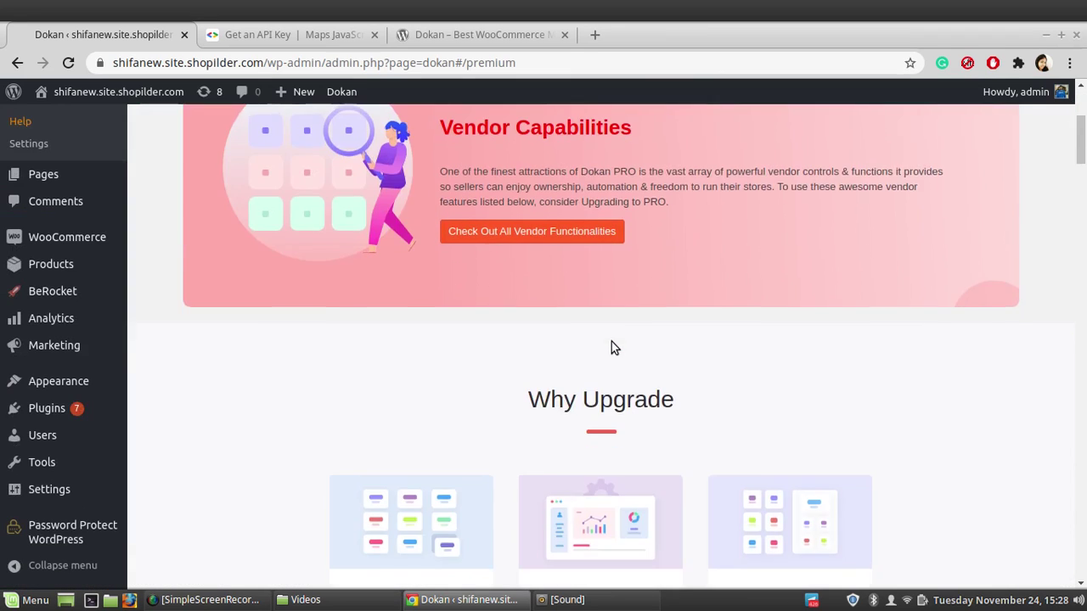
scroll(612, 344, "down", 10)
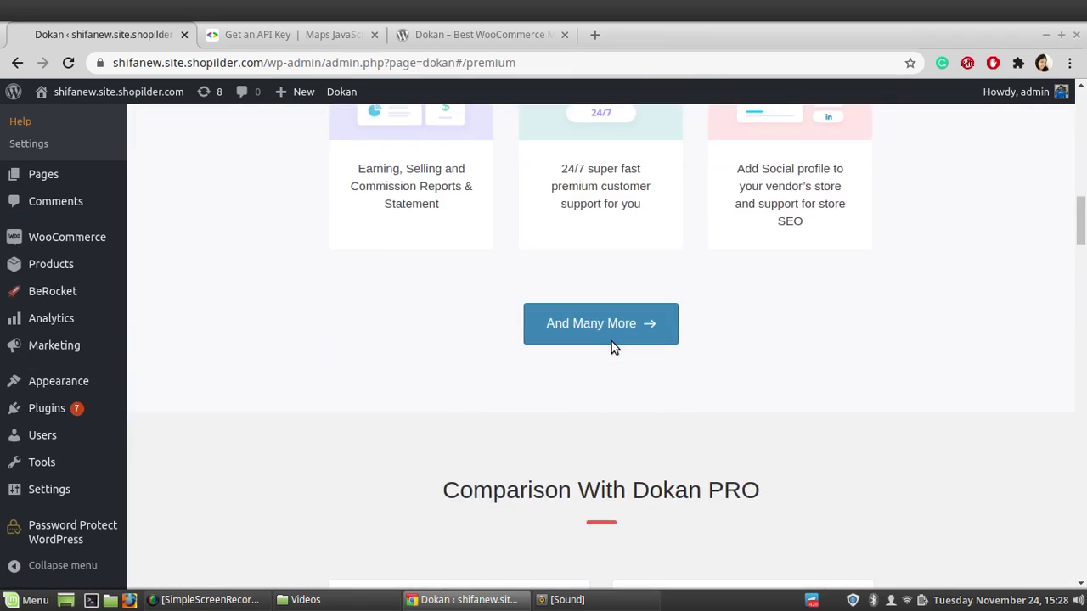
scroll(12, 244, "up", 3)
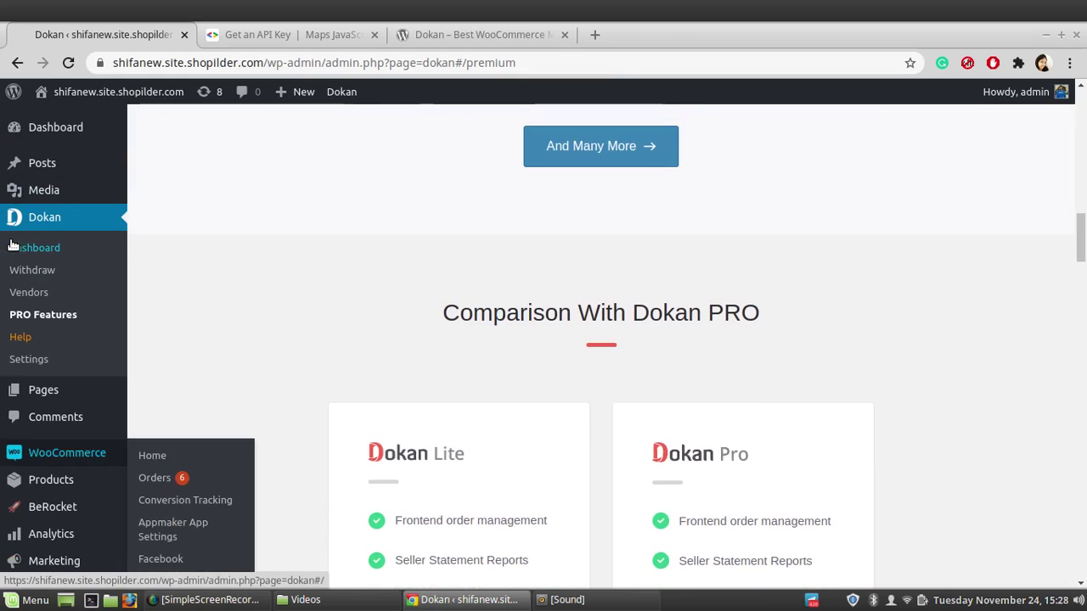
- Return to Dokan Settings and open the live site in a new browser tab
left_click(37, 357)
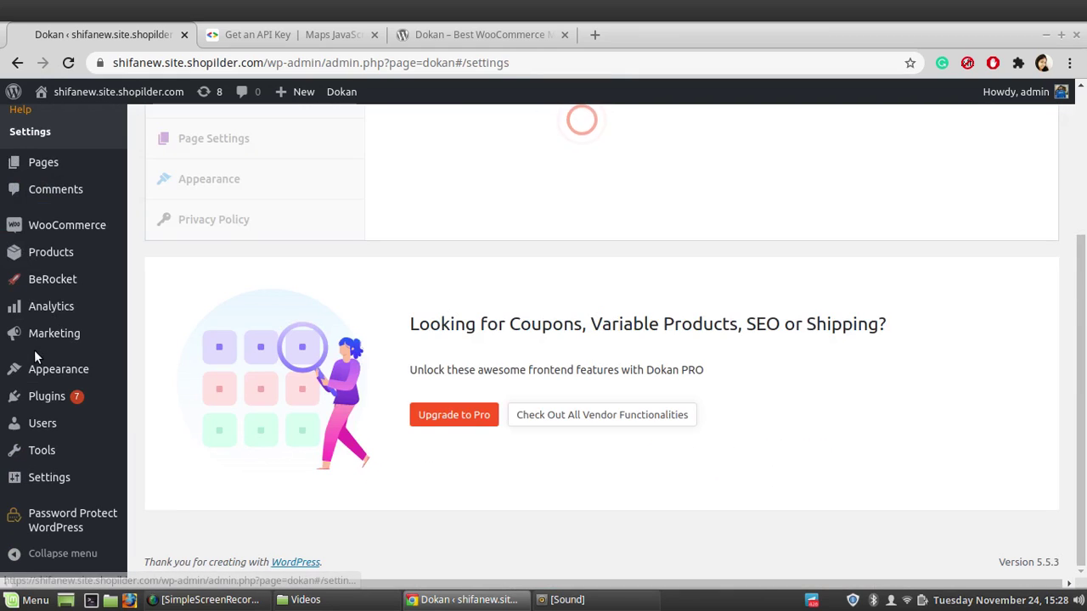
scroll(351, 318, "up", 5)
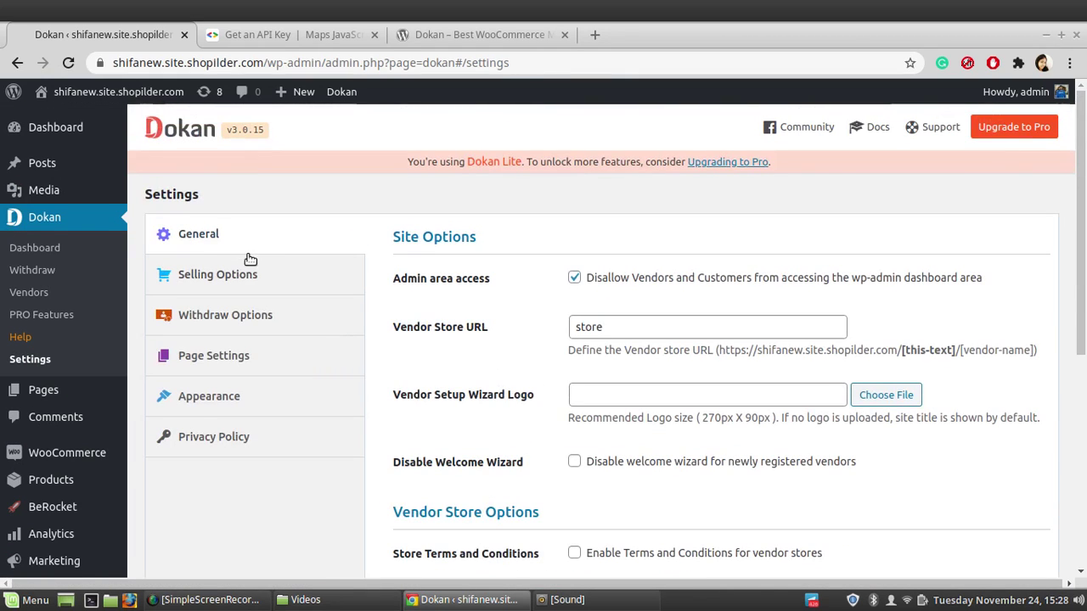
right_click(134, 91)
left_click(184, 102)
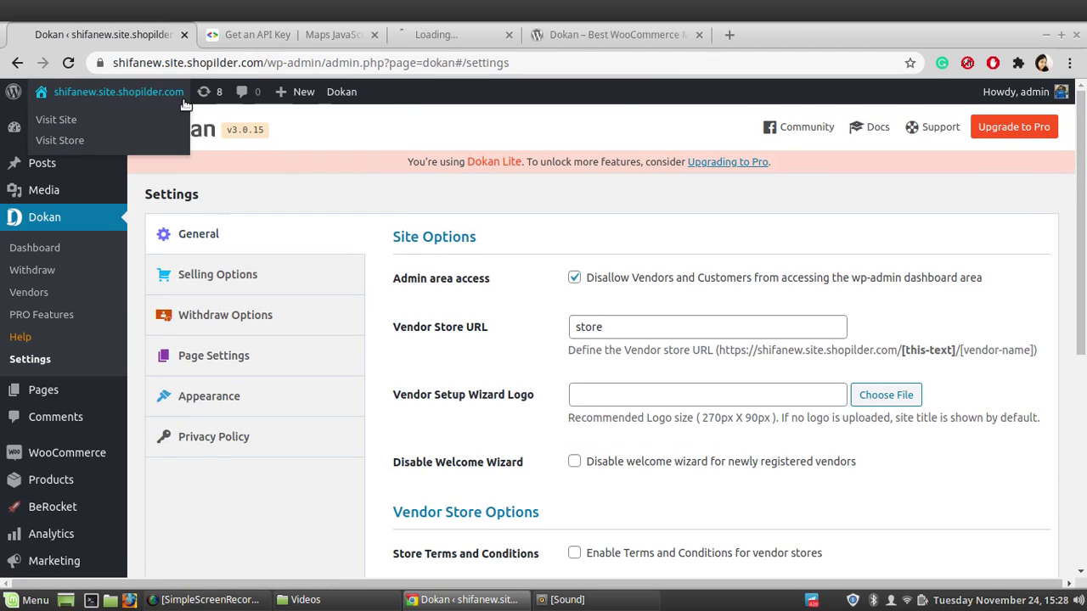
left_click(420, 33)
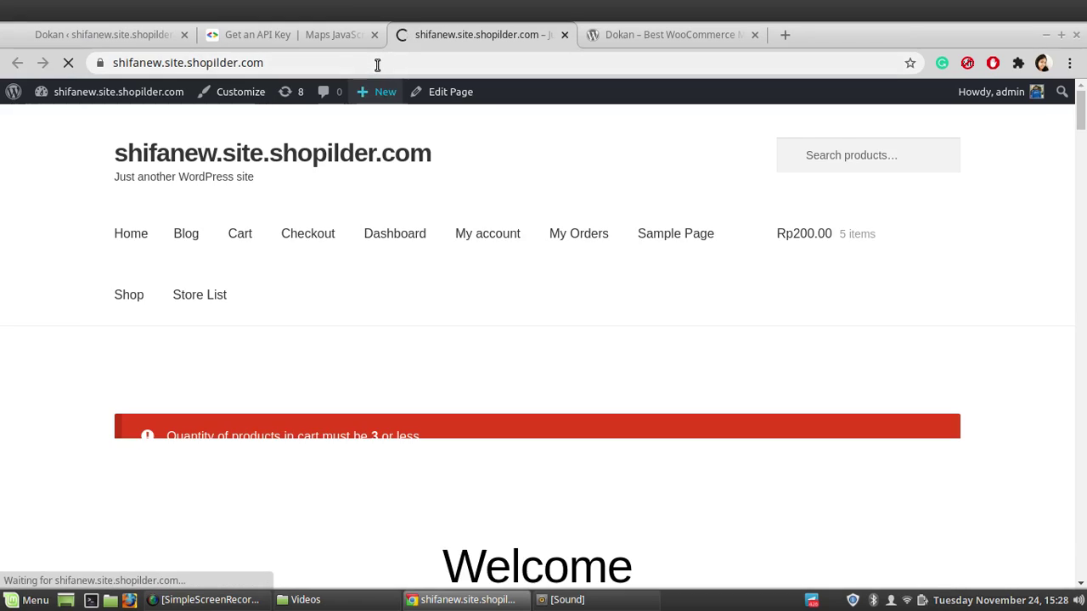
- Load the copied storefront URL in a new incognito window, then go to My account
left_click(377, 65)
key("ctrl+c")
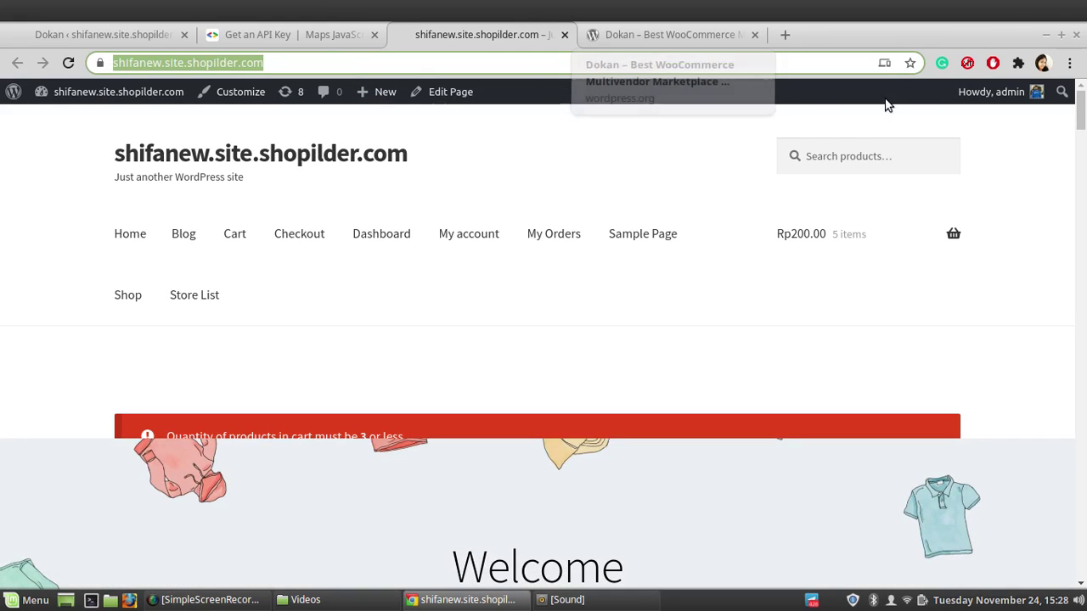
left_click(1070, 63)
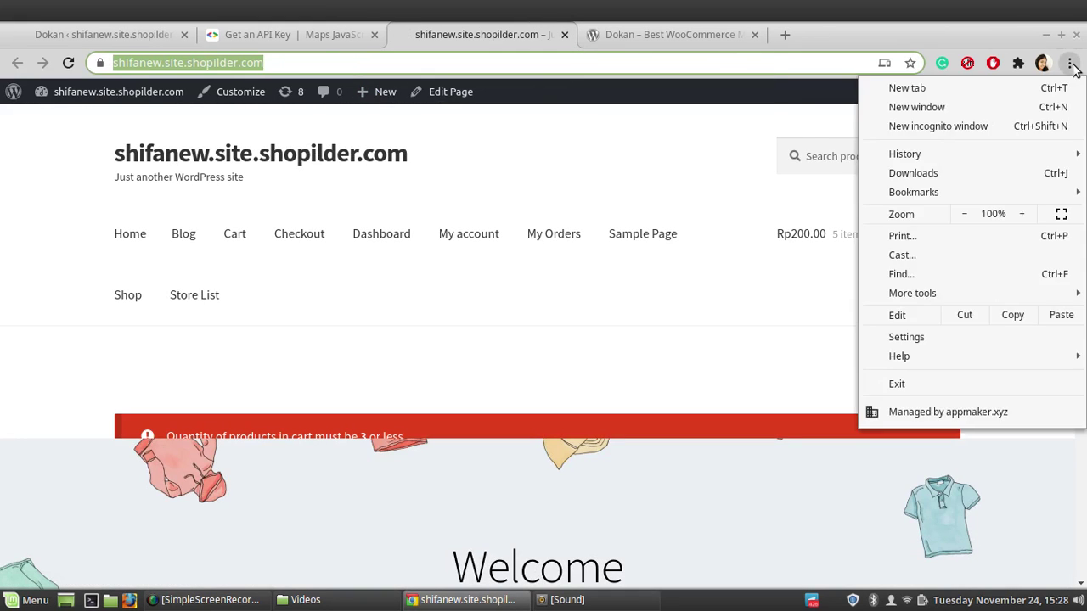
left_click(961, 126)
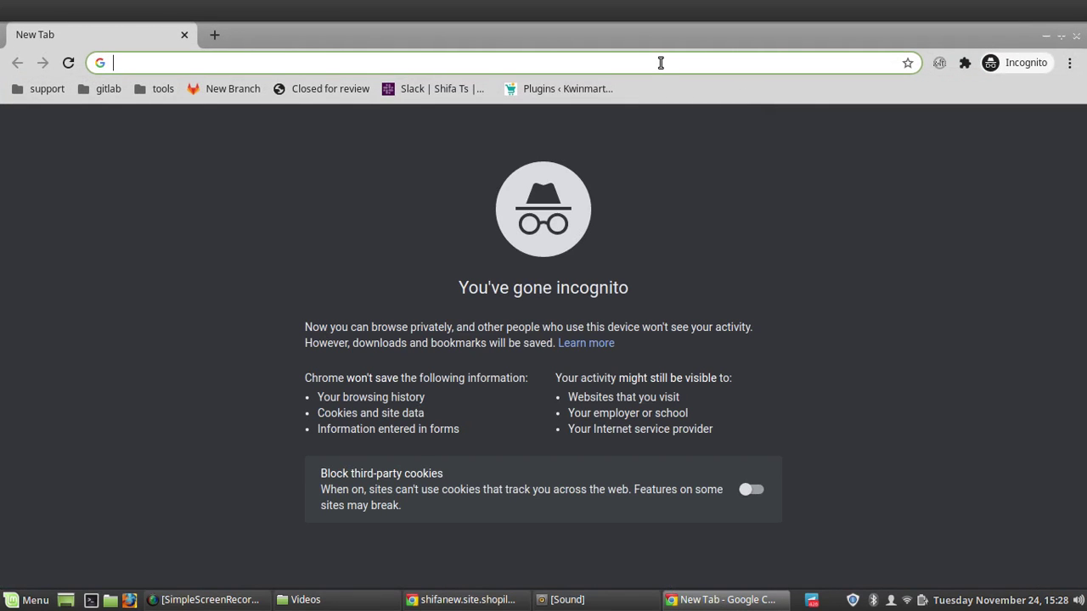
key("ctrl+v")
key("Return")
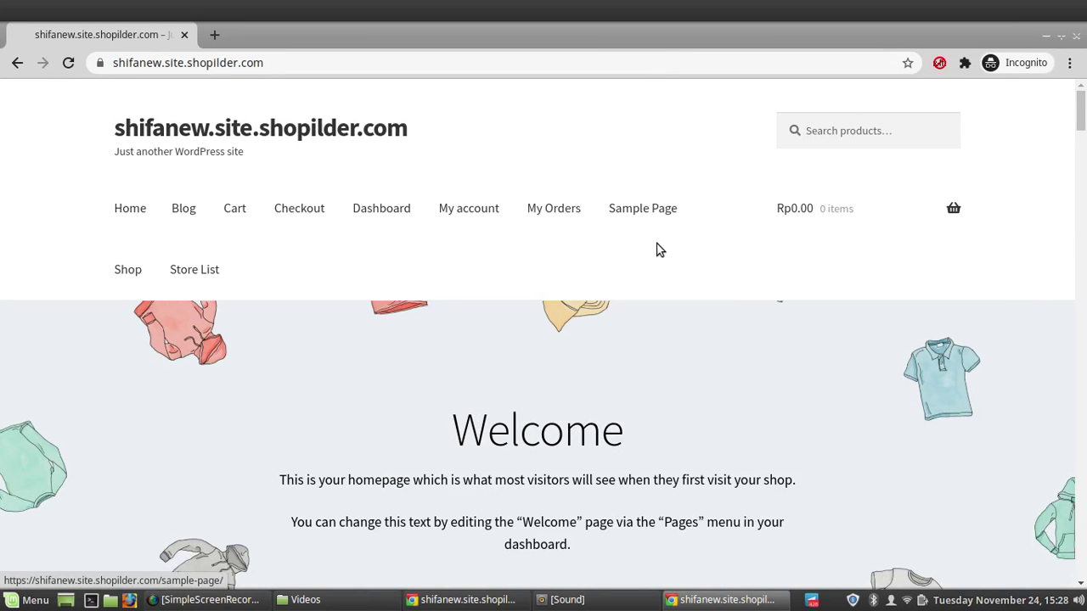
scroll(657, 248, "down", 1)
scroll(657, 247, "up", 1)
left_click(488, 214)
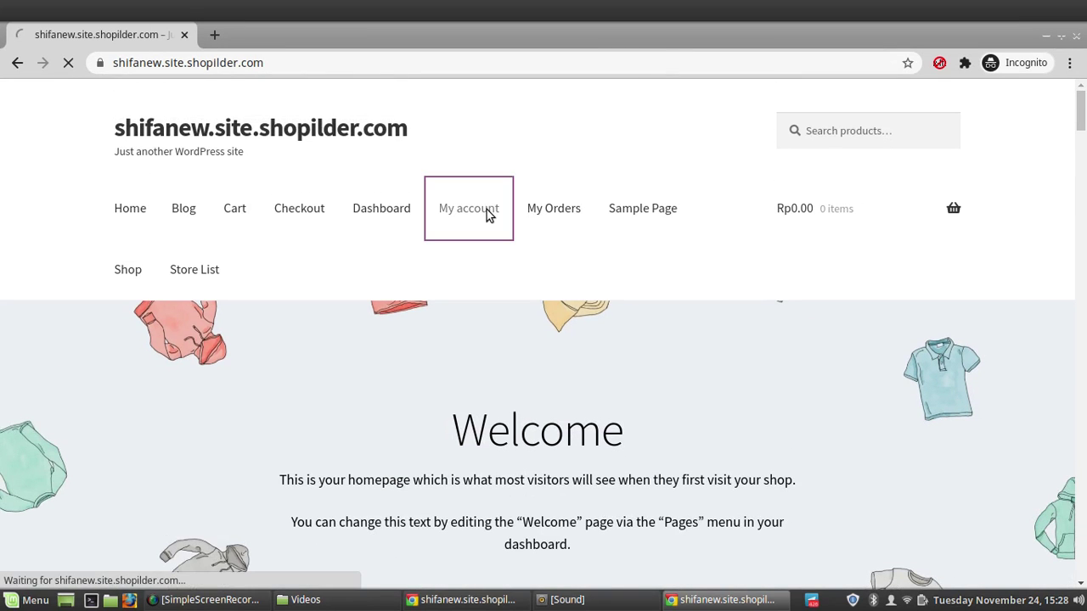
- Enter a test email address in the Register form
scroll(553, 334, "down", 5)
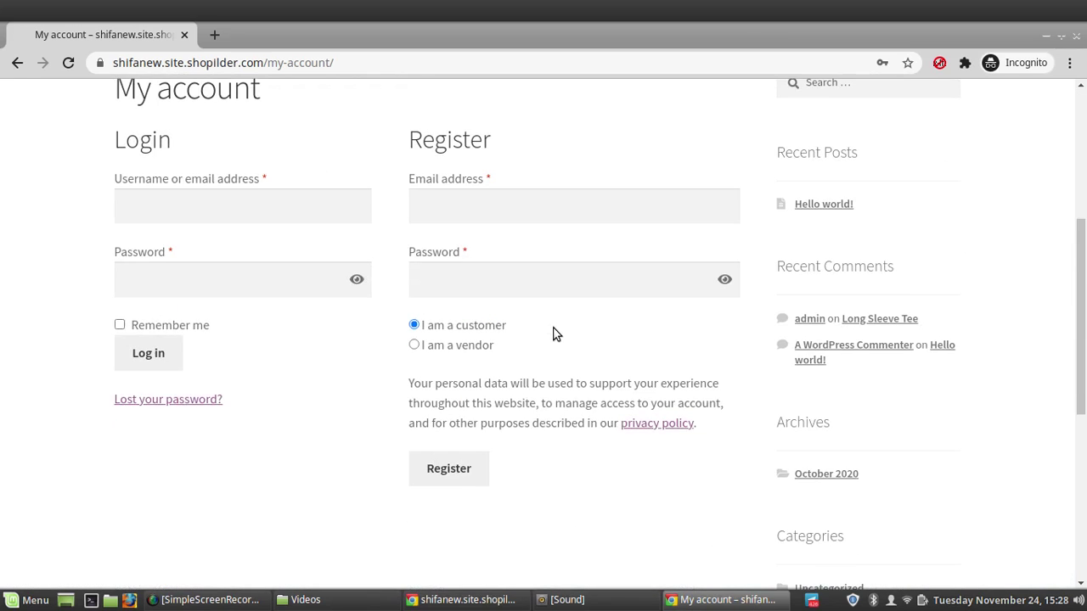
scroll(553, 331, "up", 2)
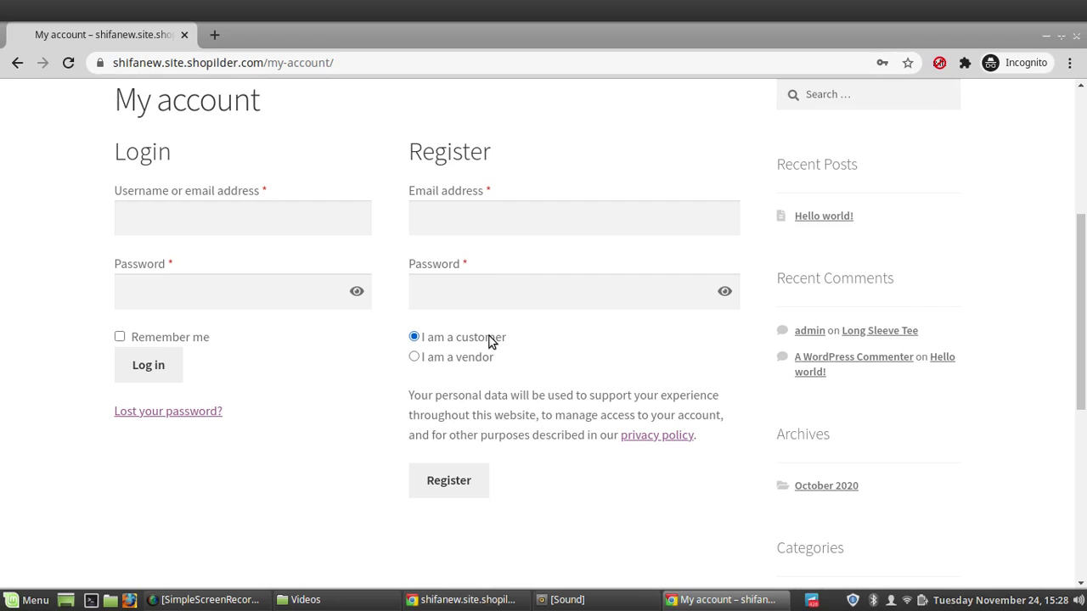
left_click(454, 225)
type("test@gmail.com")
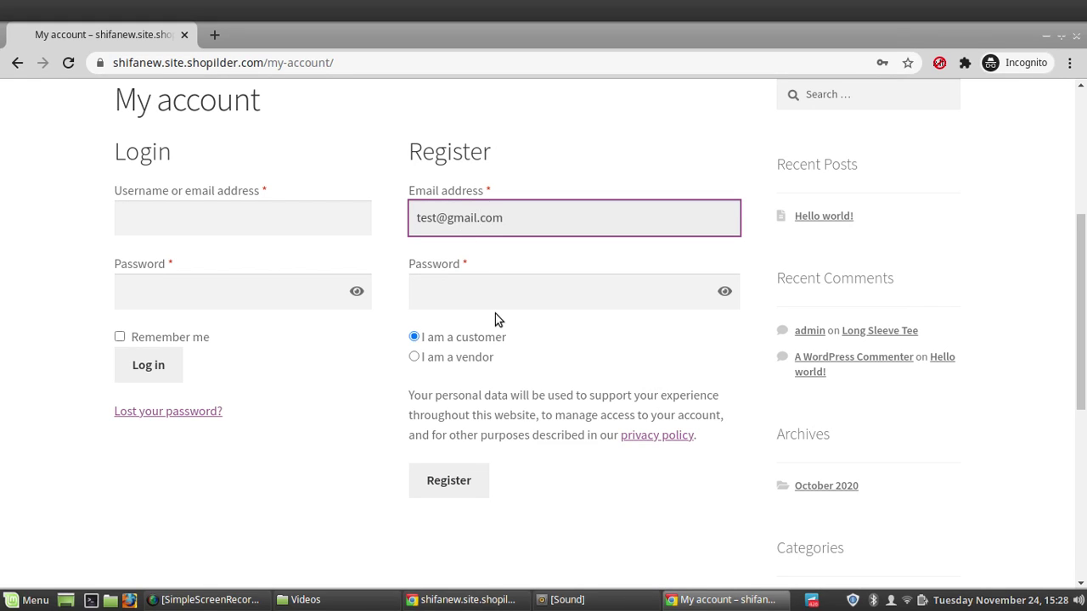
- Replace the short password with a longer one until the meter reads Medium
left_click(479, 290)
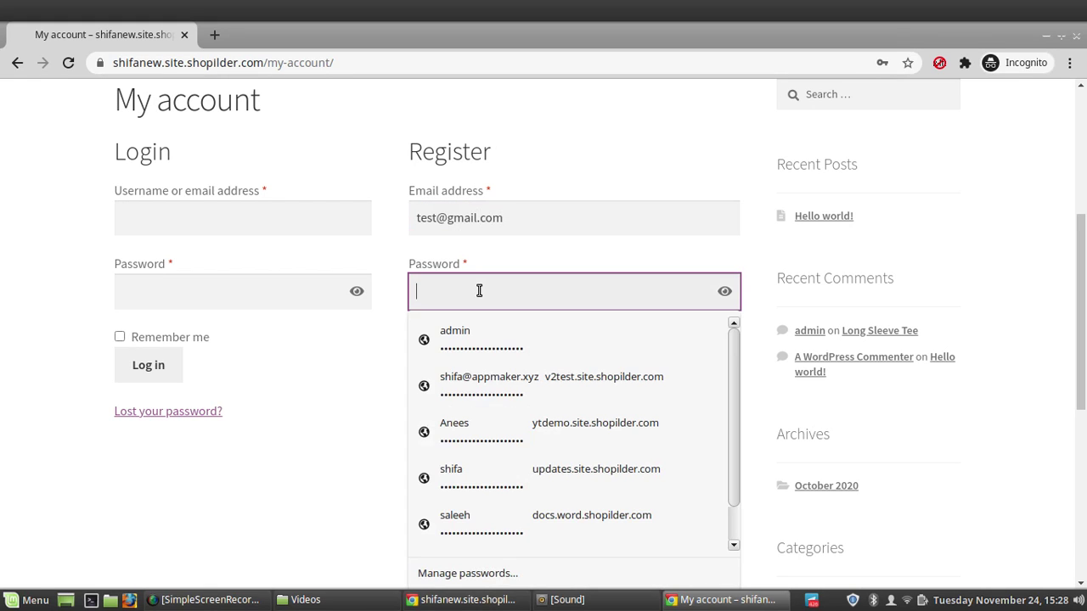
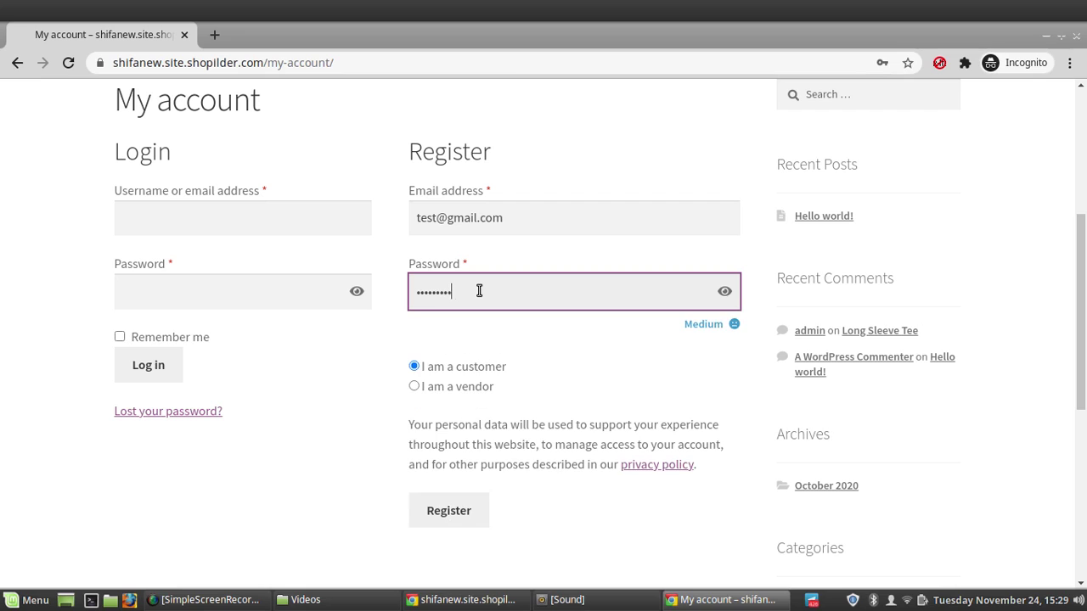
- Choose 'I am a vendor' and enter test as both first and last name
left_click(413, 387)
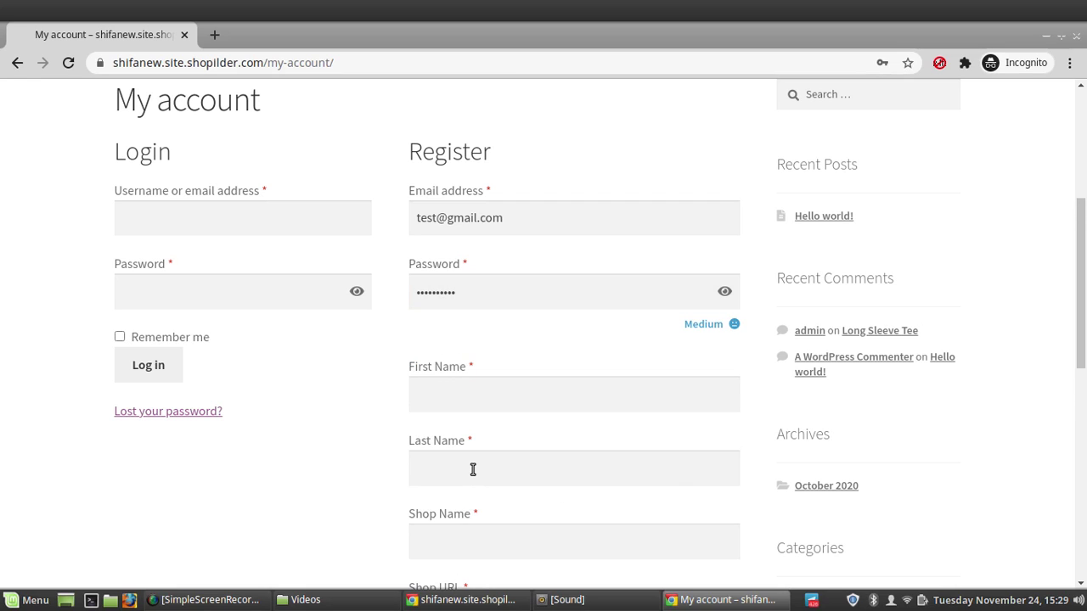
scroll(473, 469, "down", 4)
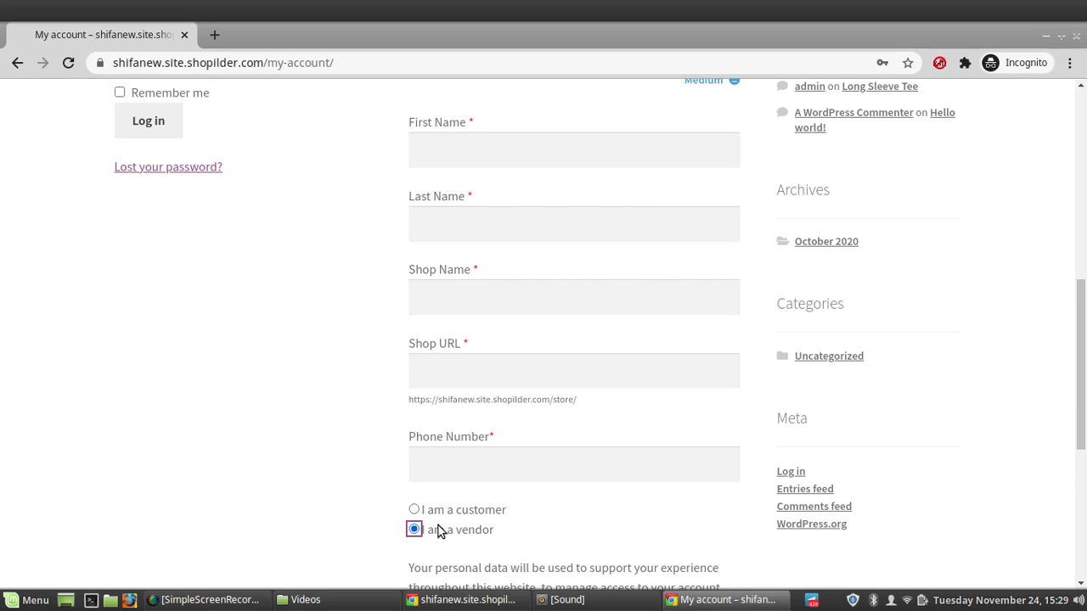
scroll(438, 526, "up", 3)
scroll(438, 531, "down", 2)
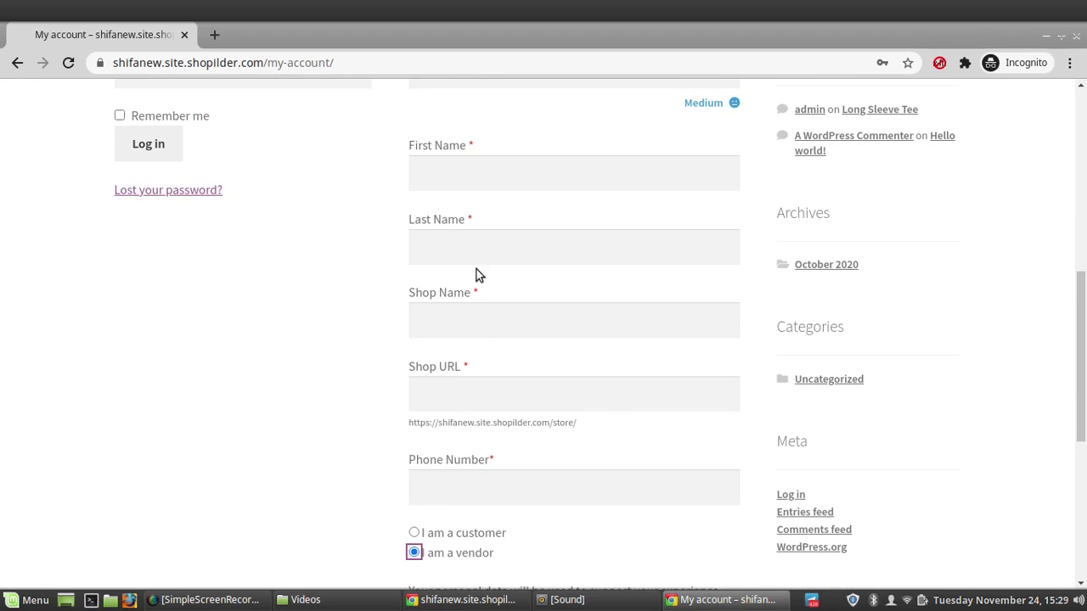
left_click(456, 170)
type("test")
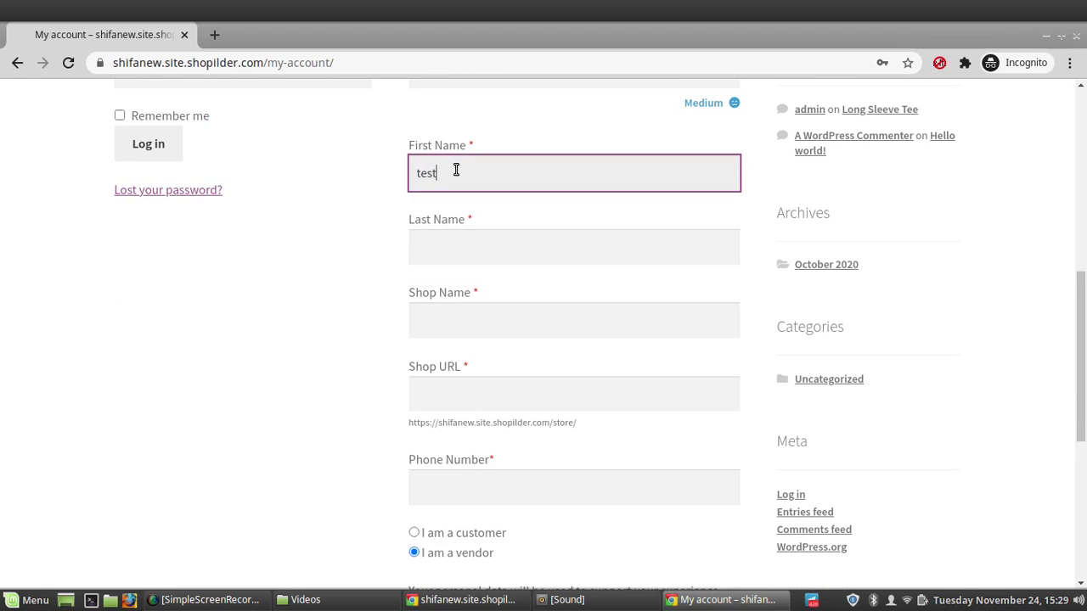
left_click(470, 258)
type("test")
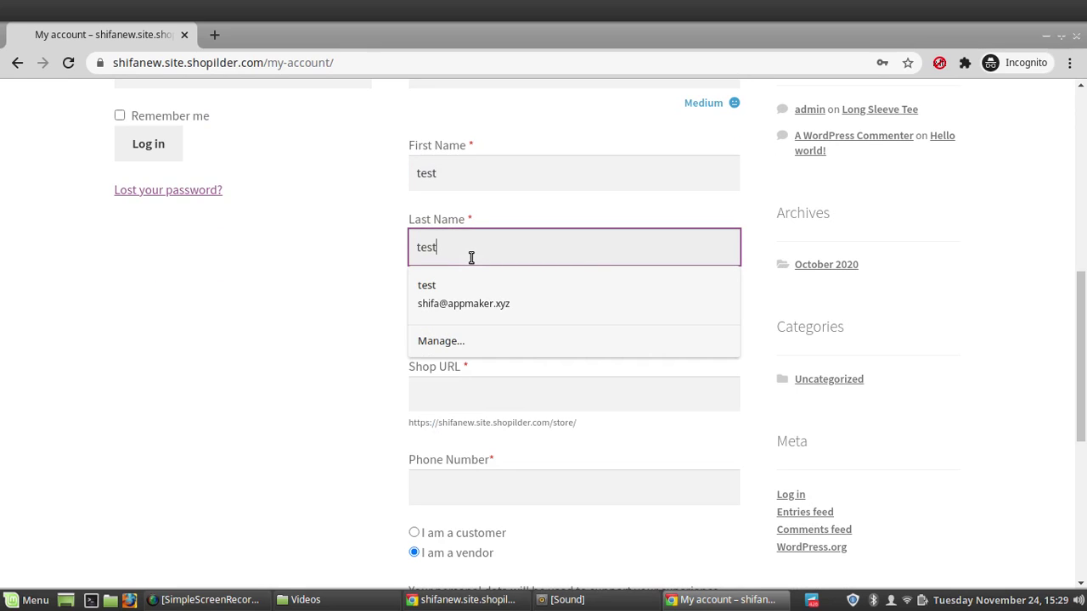
left_click(443, 401)
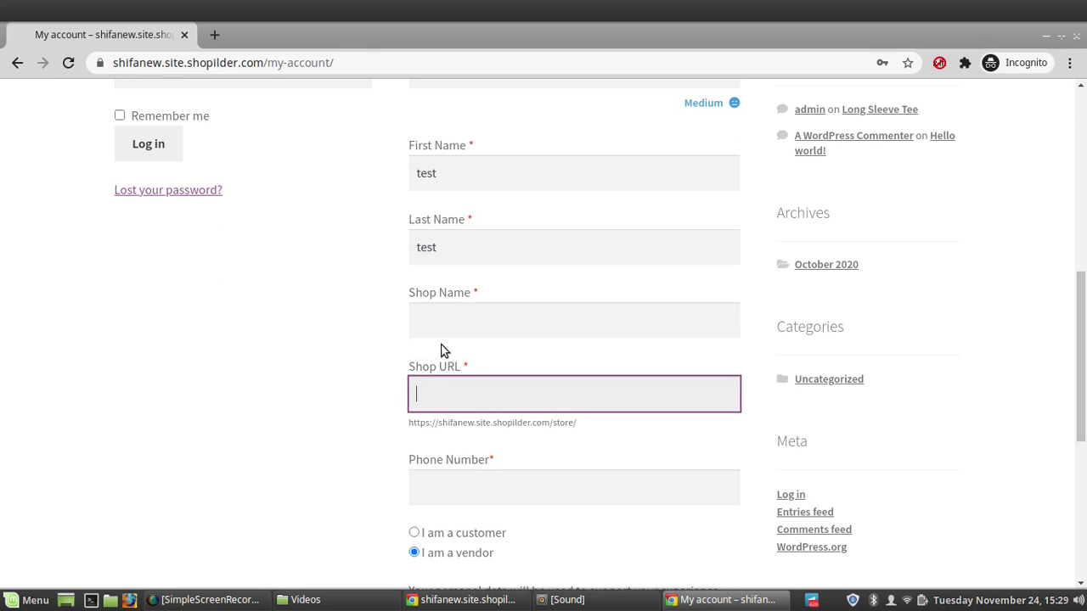
- Enter shop name 'test store' so the Shop URL fills in as test-store
left_click(443, 328)
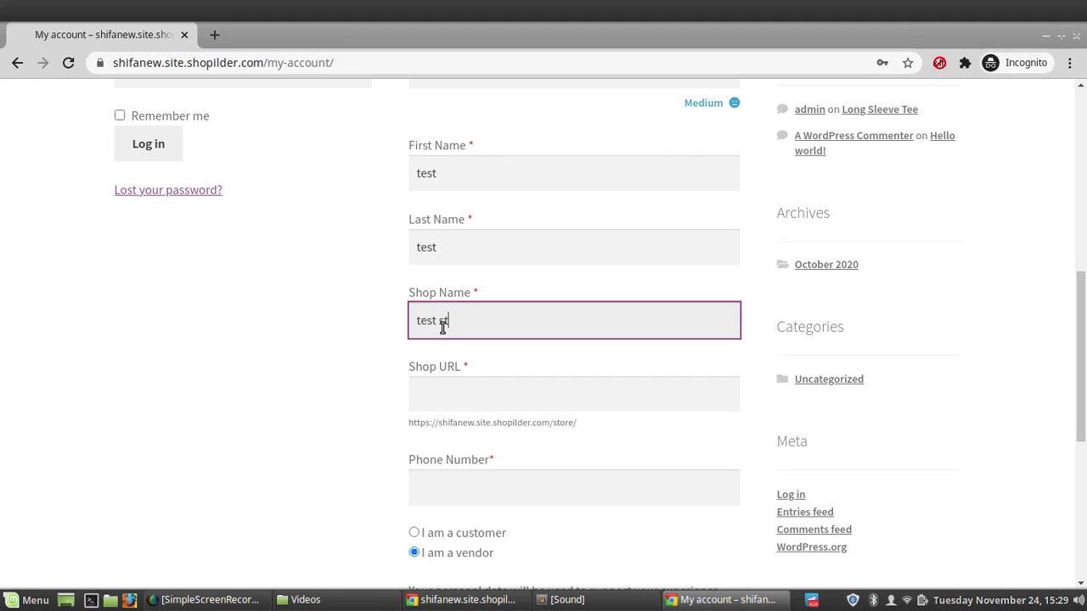
type("test store")
left_click(459, 388)
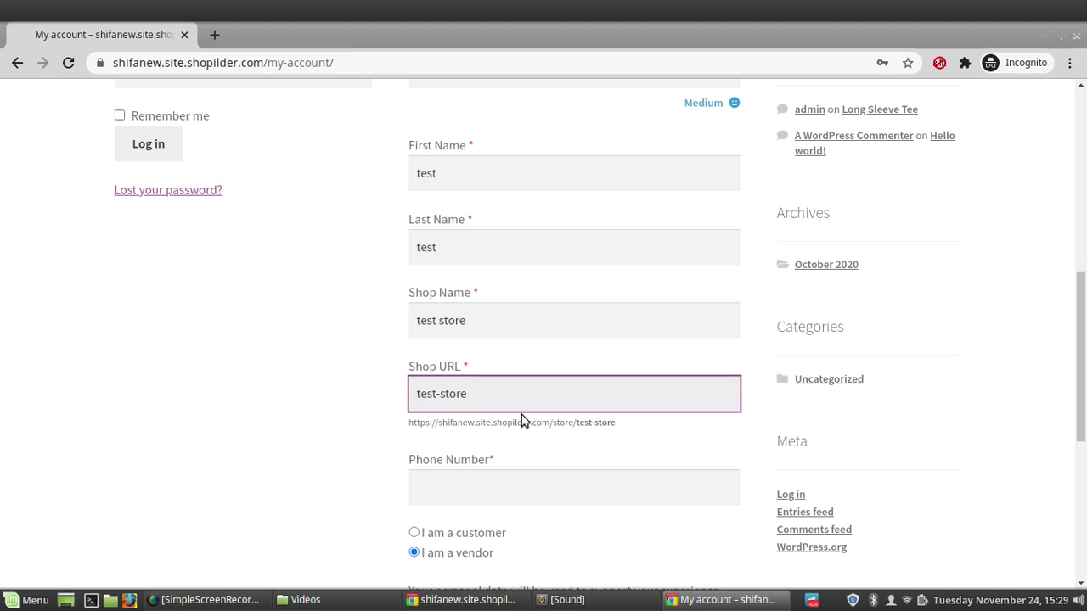
scroll(541, 447, "down", 4)
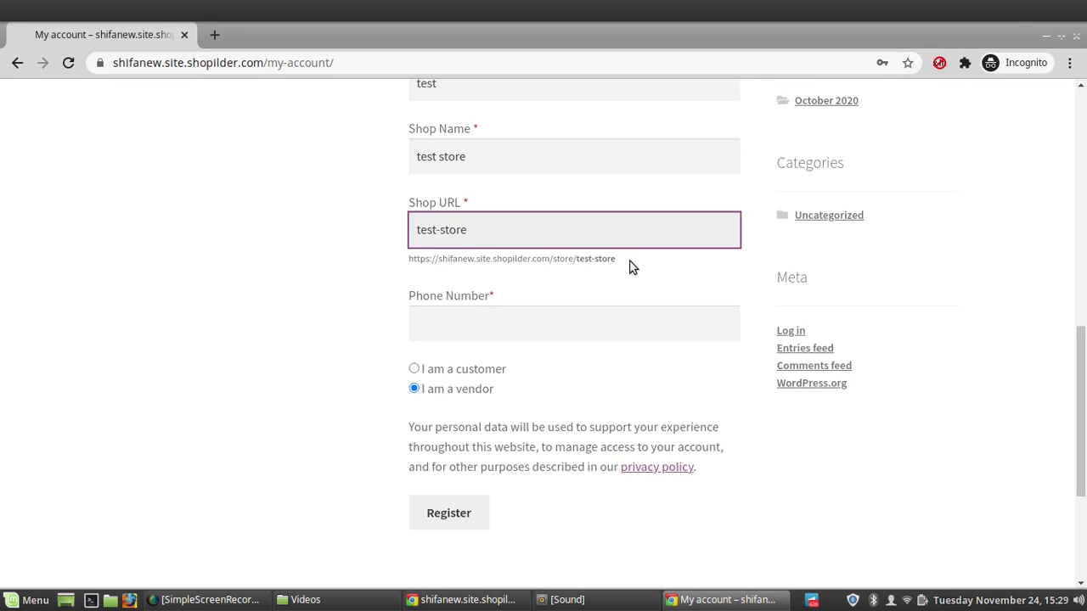
- Add a phone number and submit the vendor registration
left_click(561, 321)
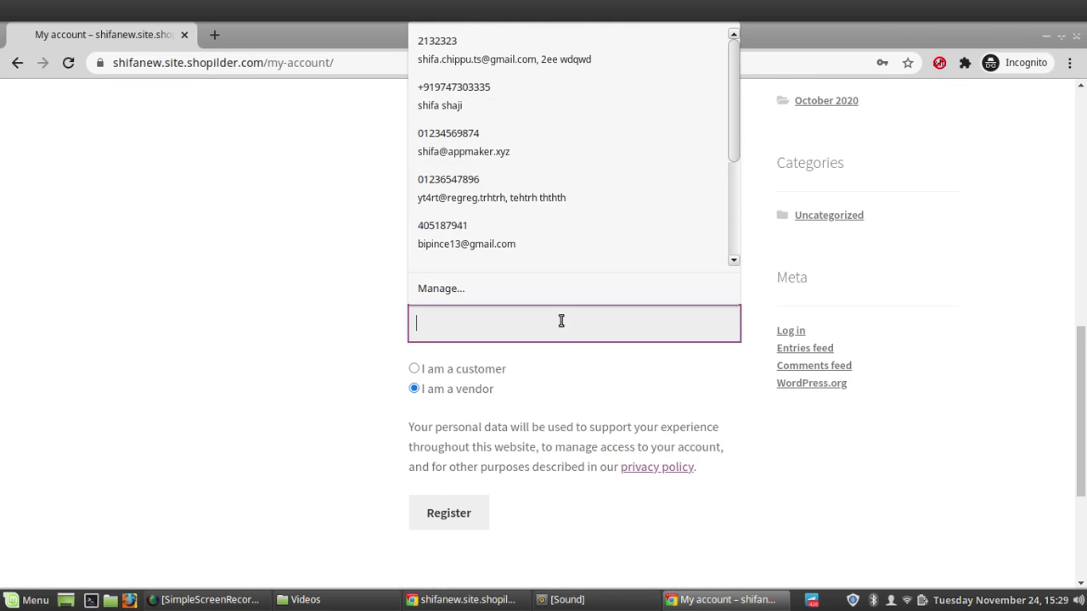
type("1234569874")
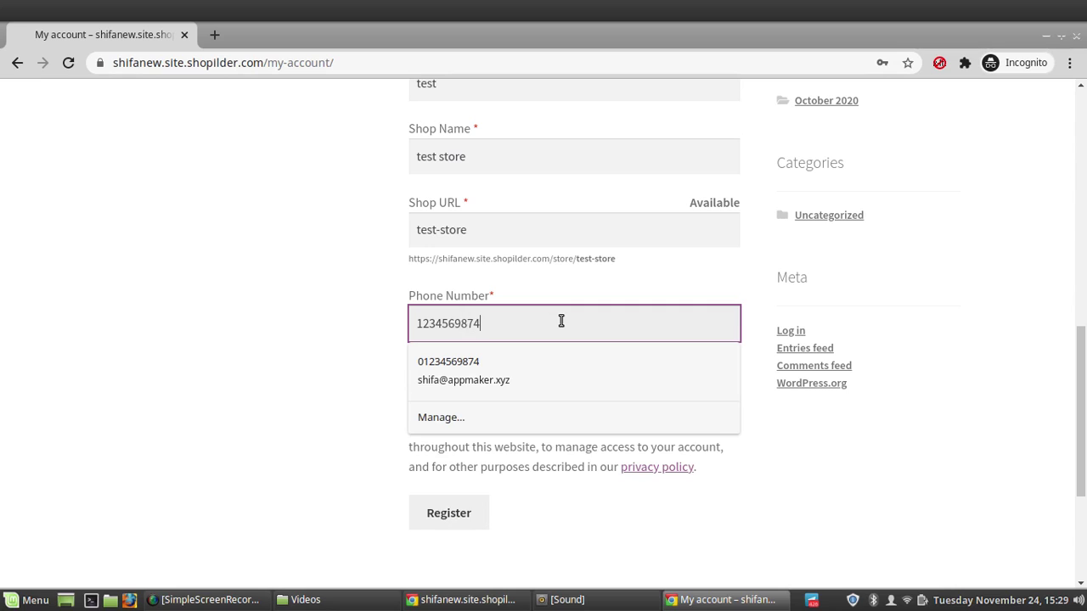
left_click(206, 401)
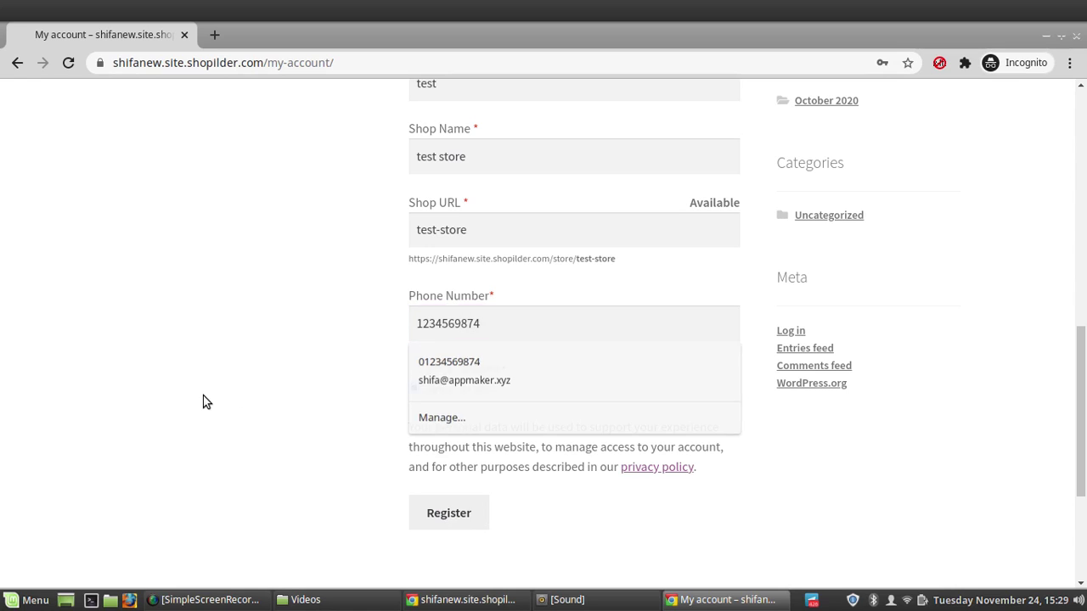
left_click(452, 526)
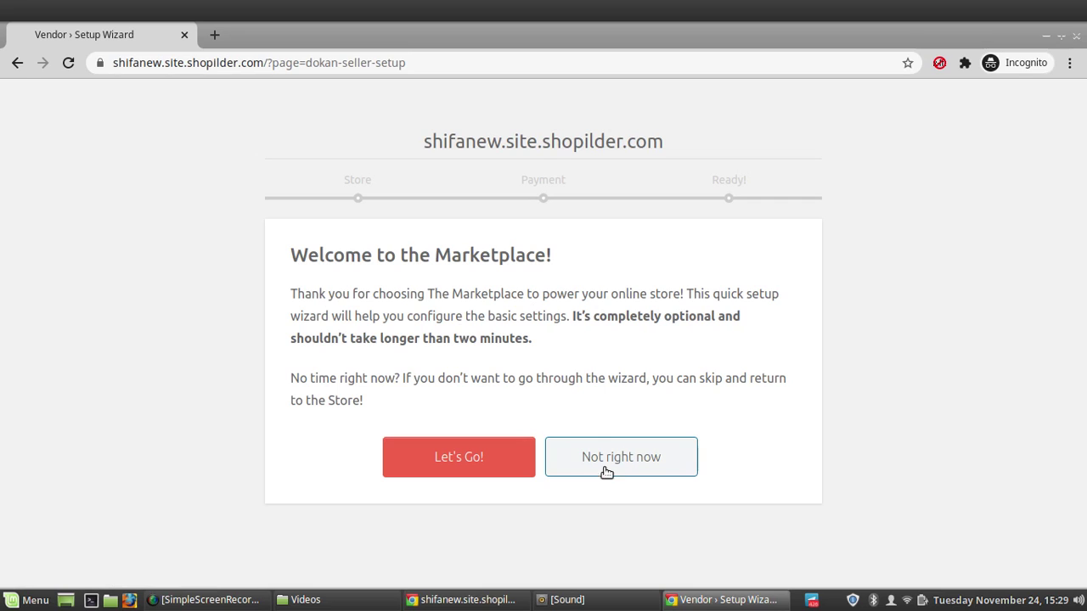
- Start the setup wizard and enter 'street' and 'test' as the two street lines
left_click(487, 460)
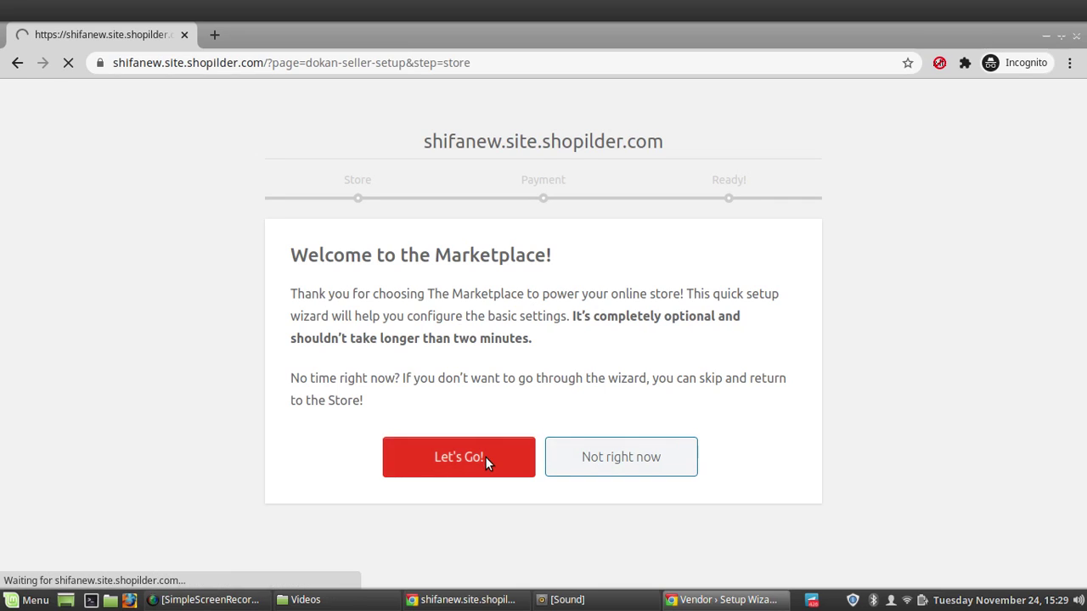
scroll(620, 422, "down", 3)
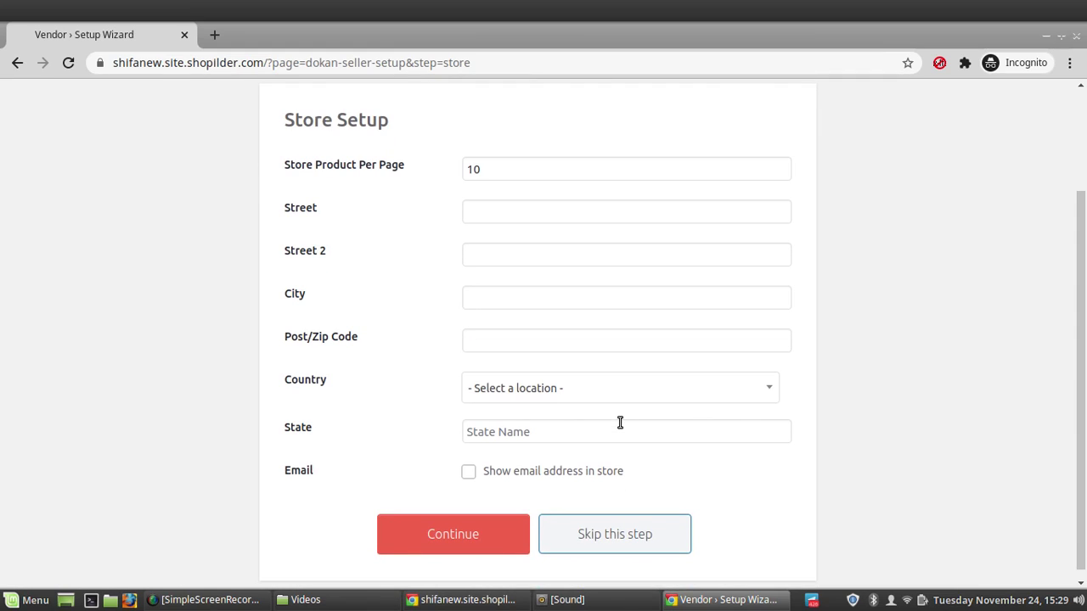
left_click(490, 211)
type("street")
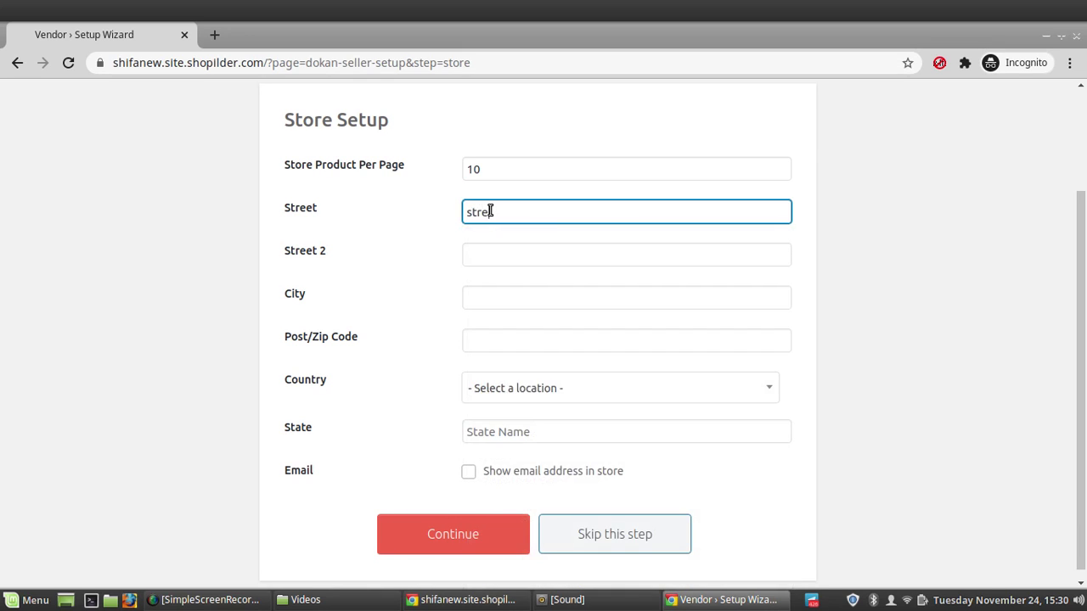
left_click(492, 260)
type("test")
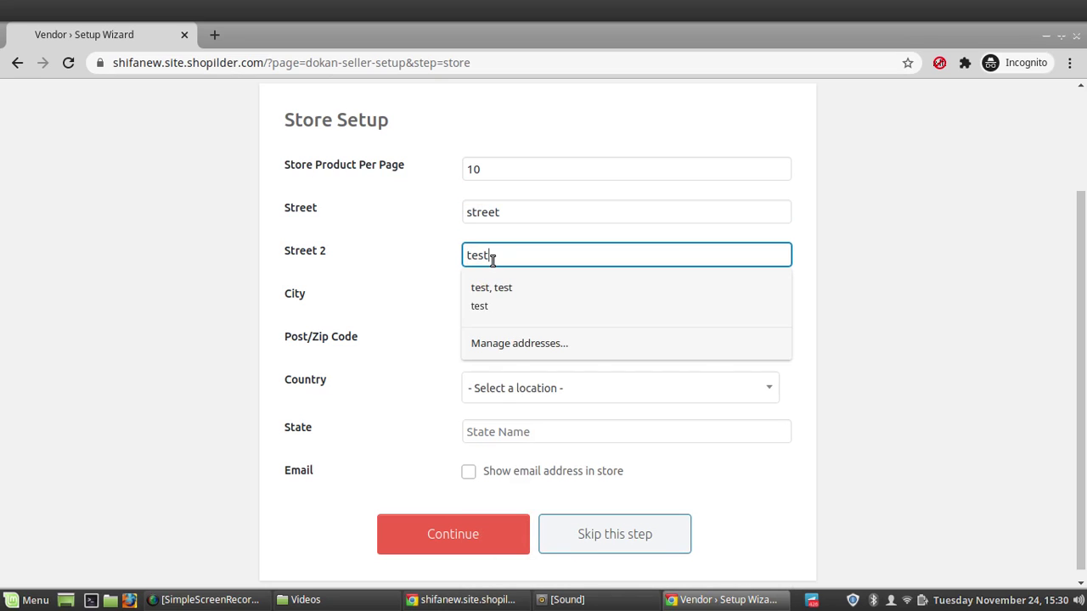
- Set city test, zip 123456 and country Åland Islands, then continue
left_click(500, 301)
type("test")
left_click(354, 354)
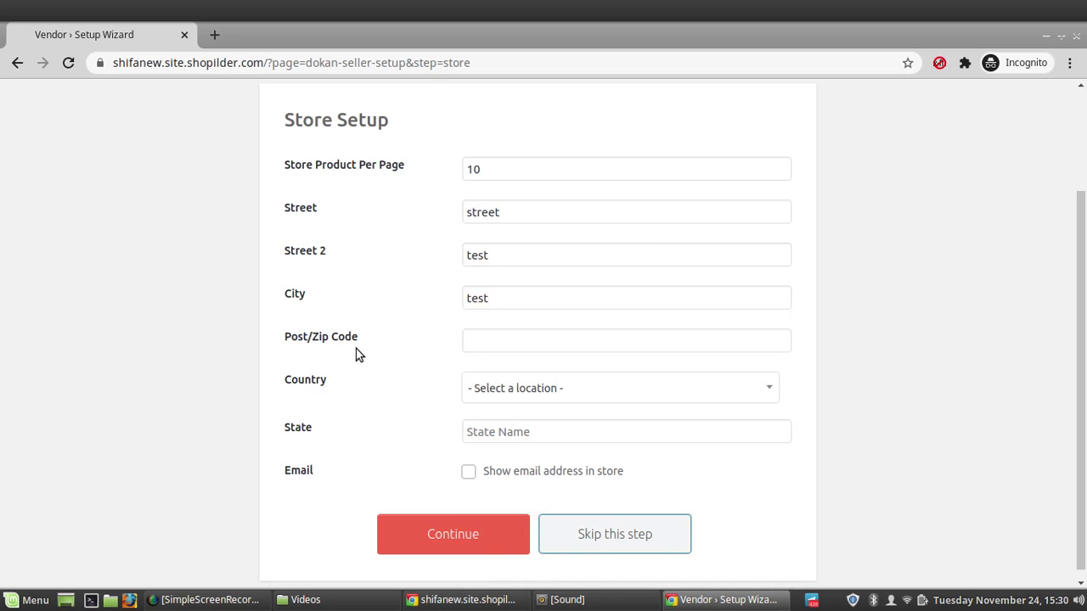
left_click(480, 337)
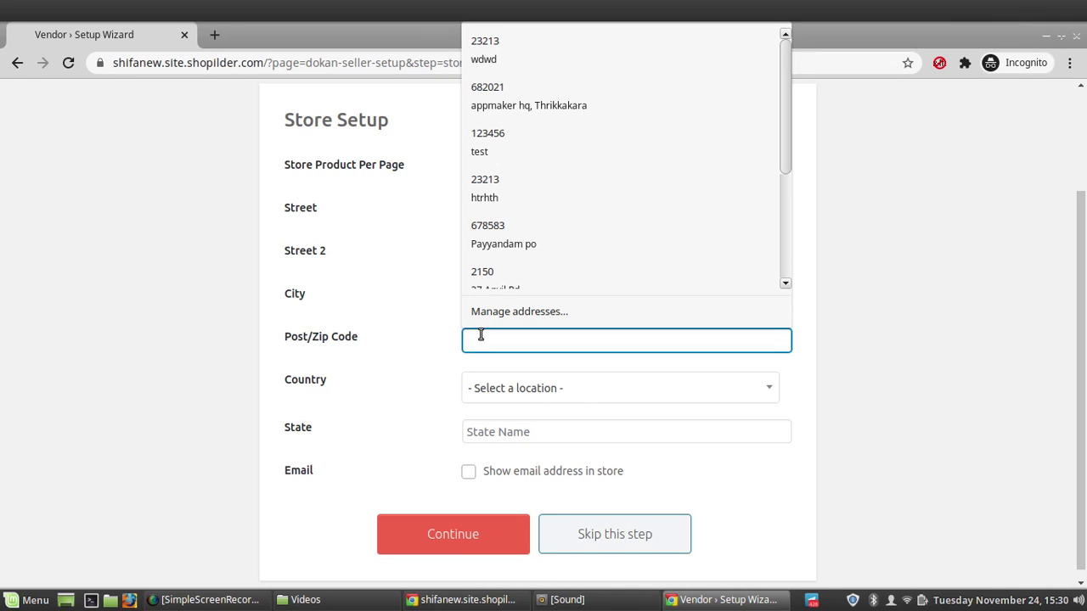
type("123456")
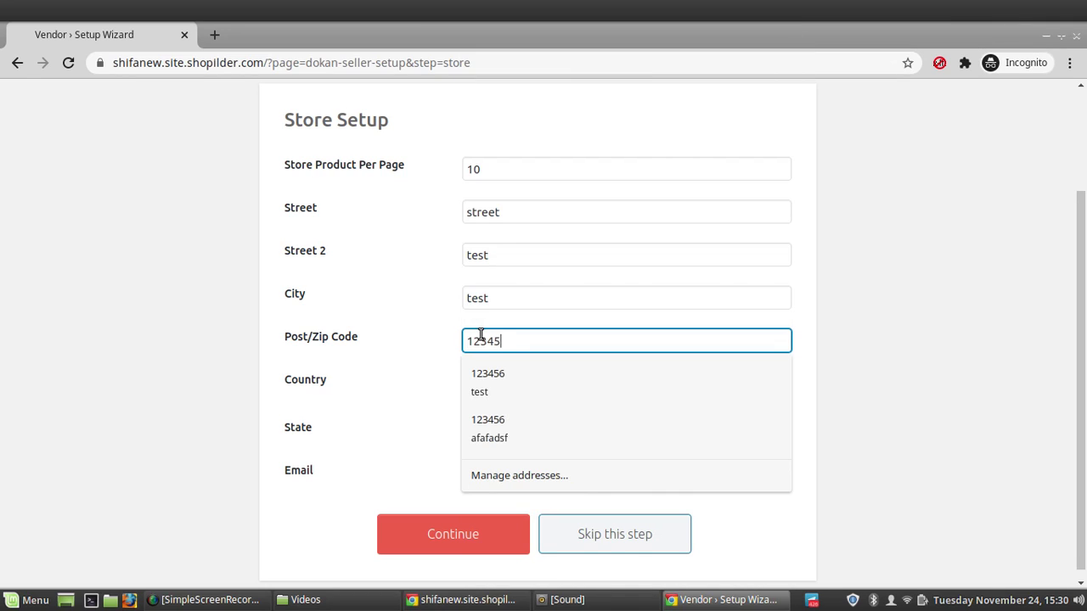
left_click(354, 384)
left_click(472, 384)
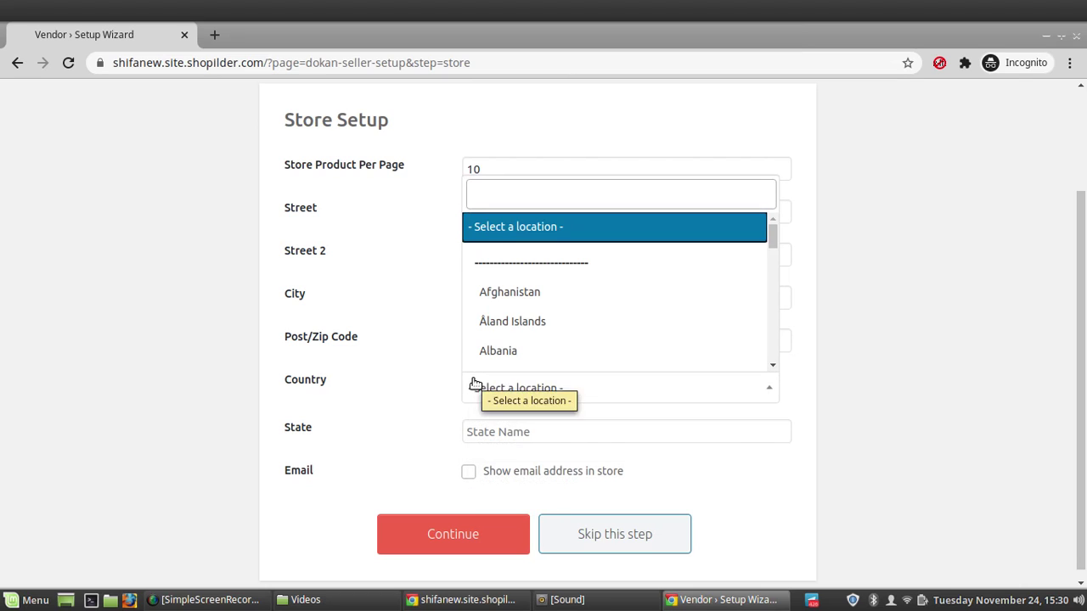
left_click(509, 322)
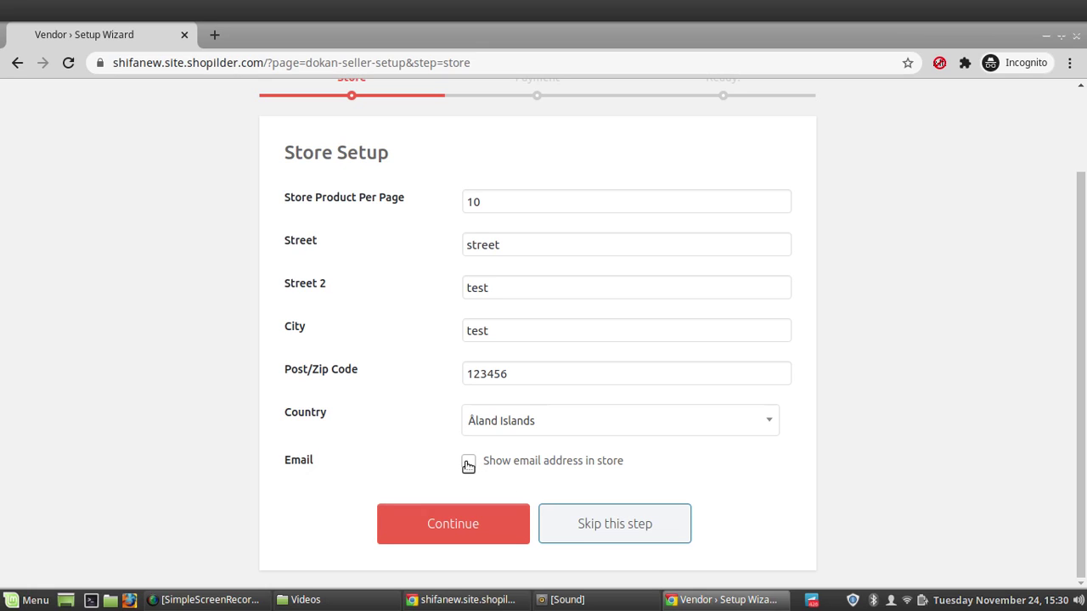
left_click(489, 519)
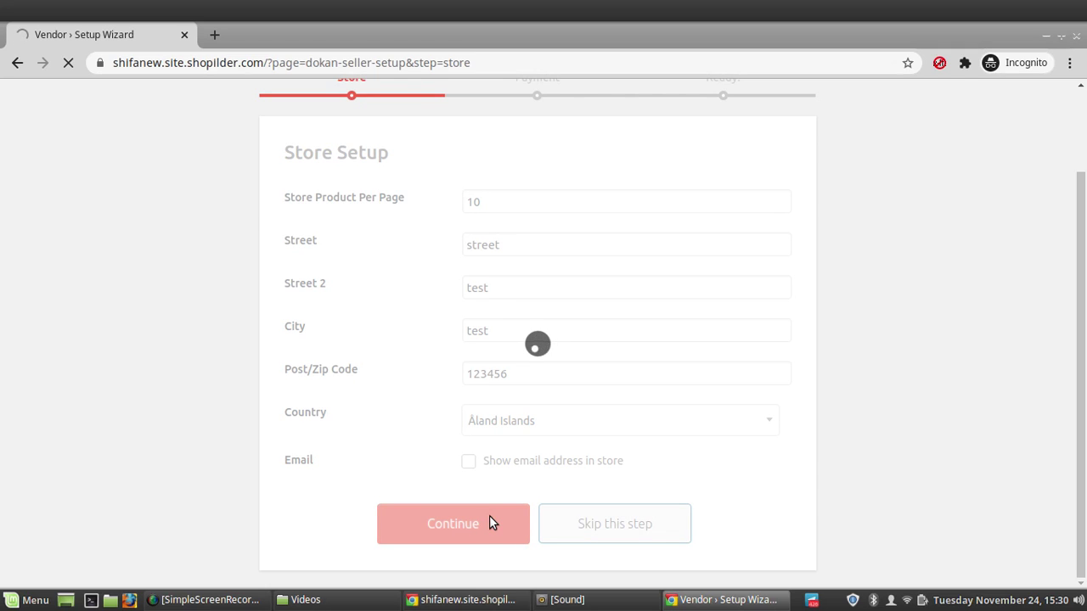
- Leave Payment Setup unconfigured with 'Skip this step', finishing the vendor wizard
scroll(604, 511, "down", 4)
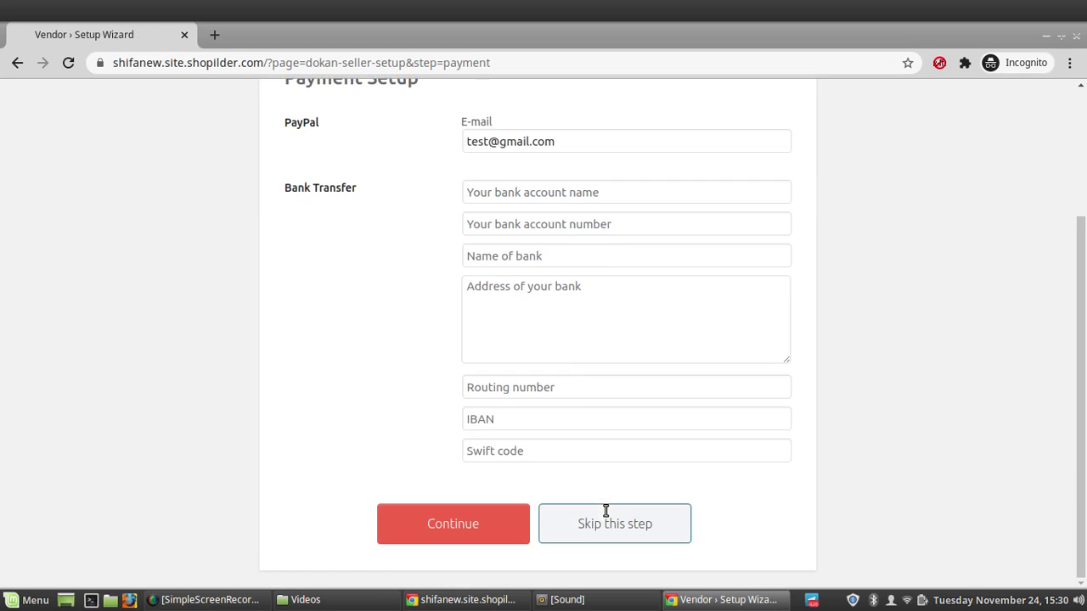
scroll(556, 285, "up", 3)
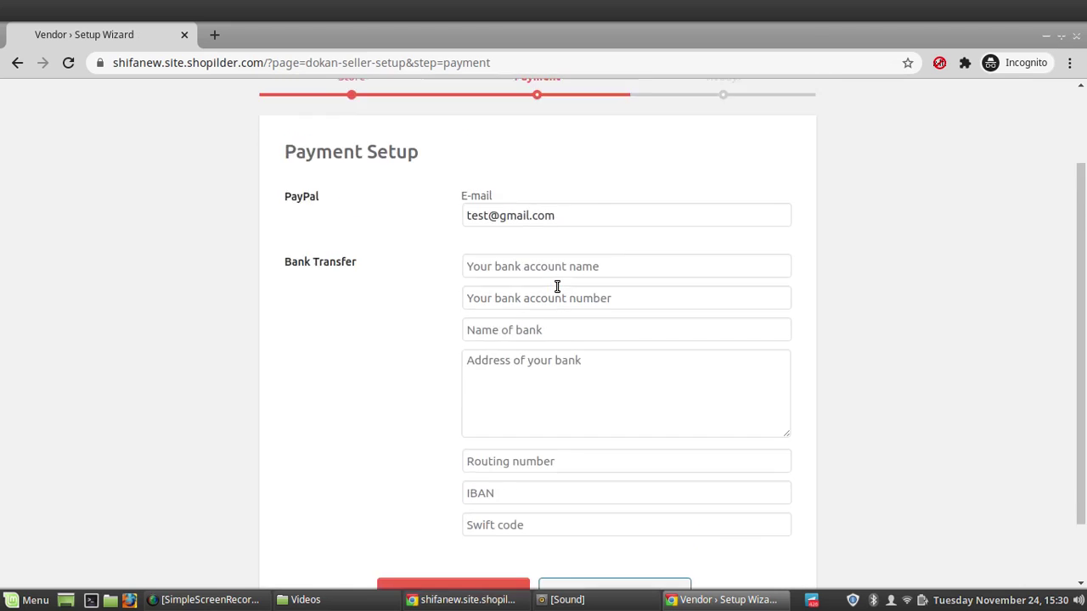
scroll(558, 290, "down", 3)
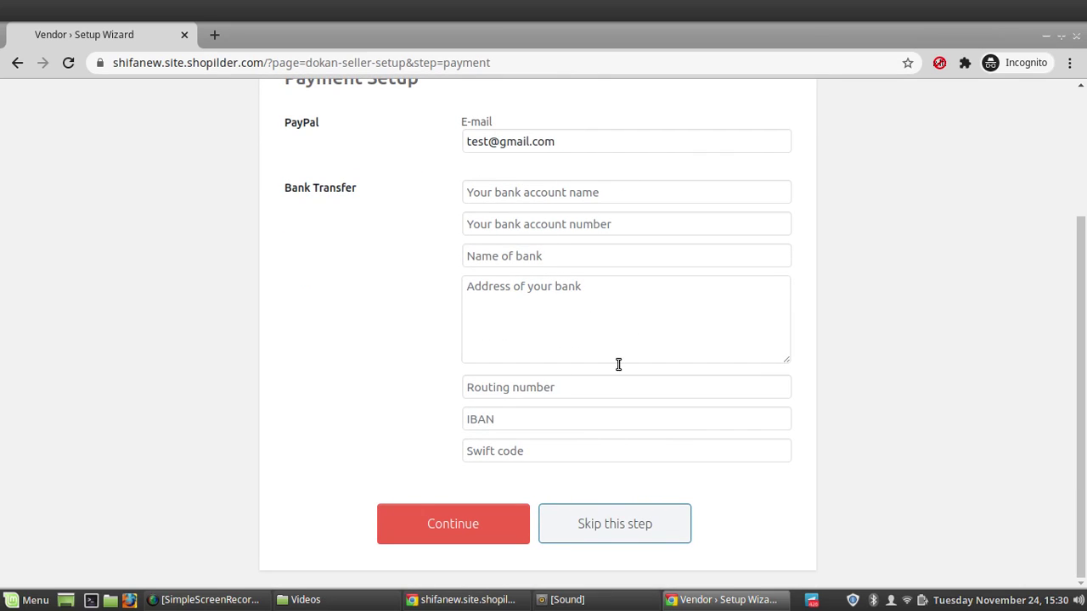
scroll(618, 365, "up", 1)
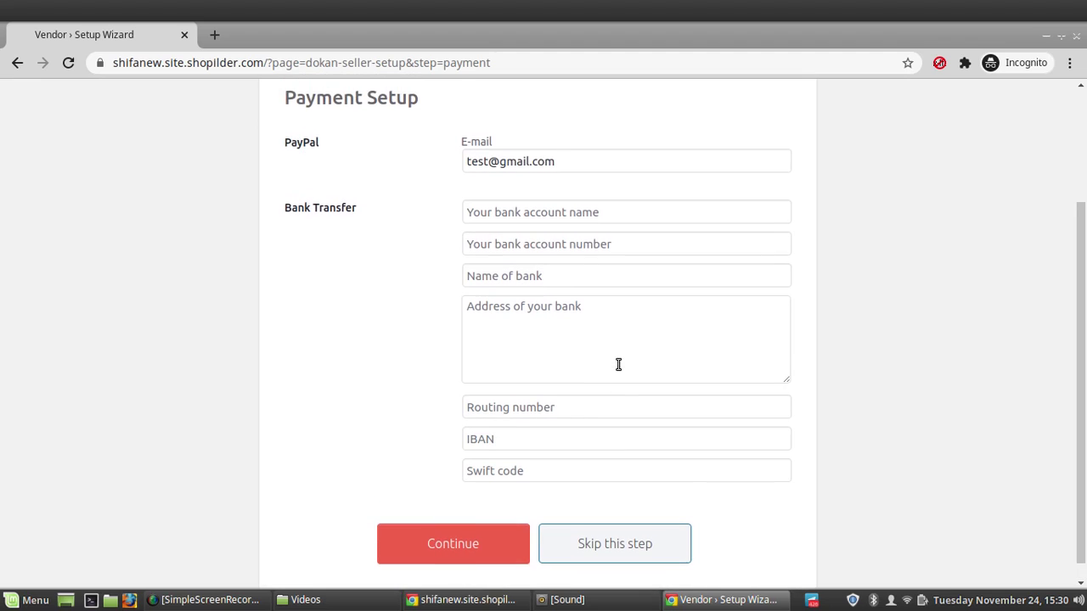
left_click(631, 548)
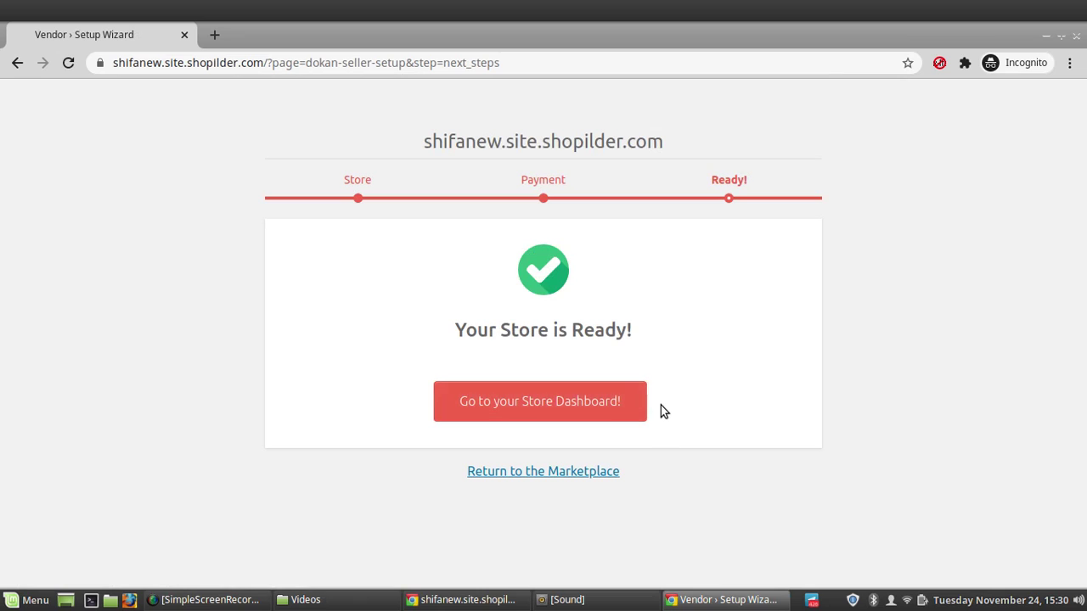
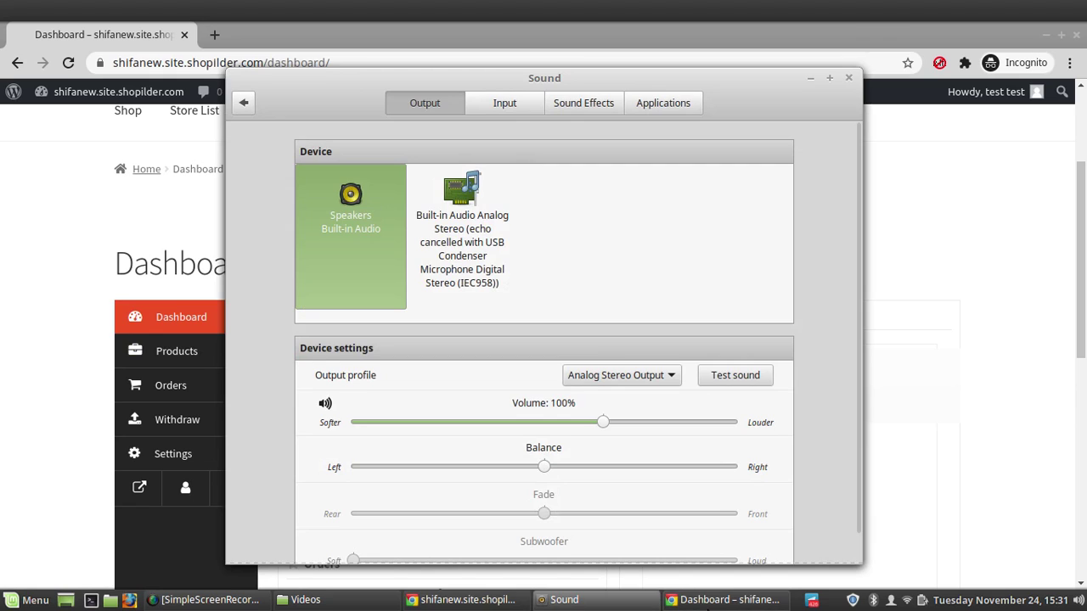
- Cycle through the vendor browser, Sound and Videos windows, ending on the admin's shop homepage browser
left_click(708, 602)
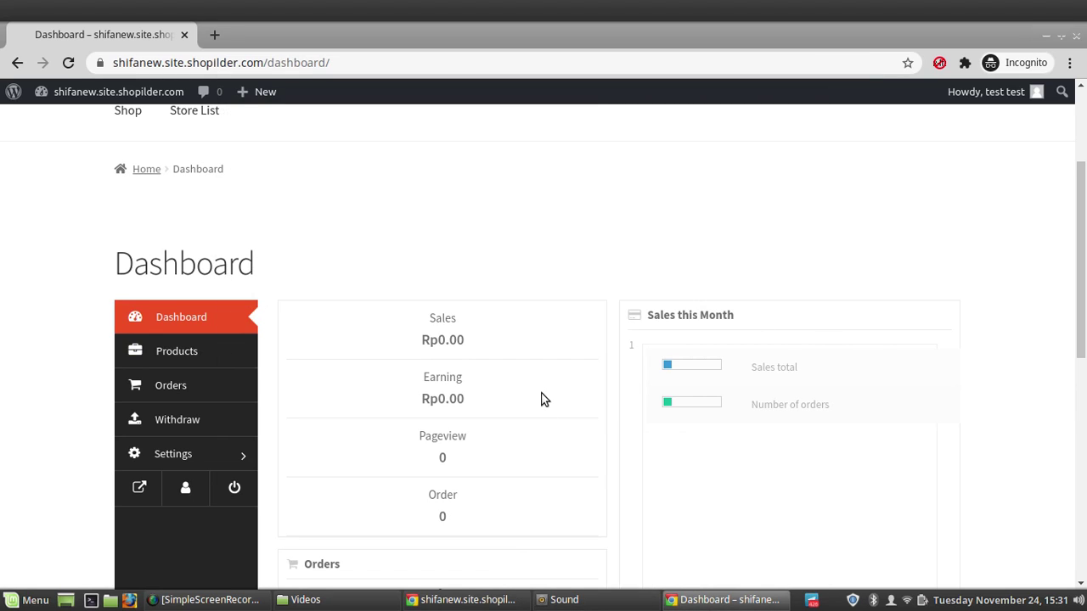
left_click(558, 599)
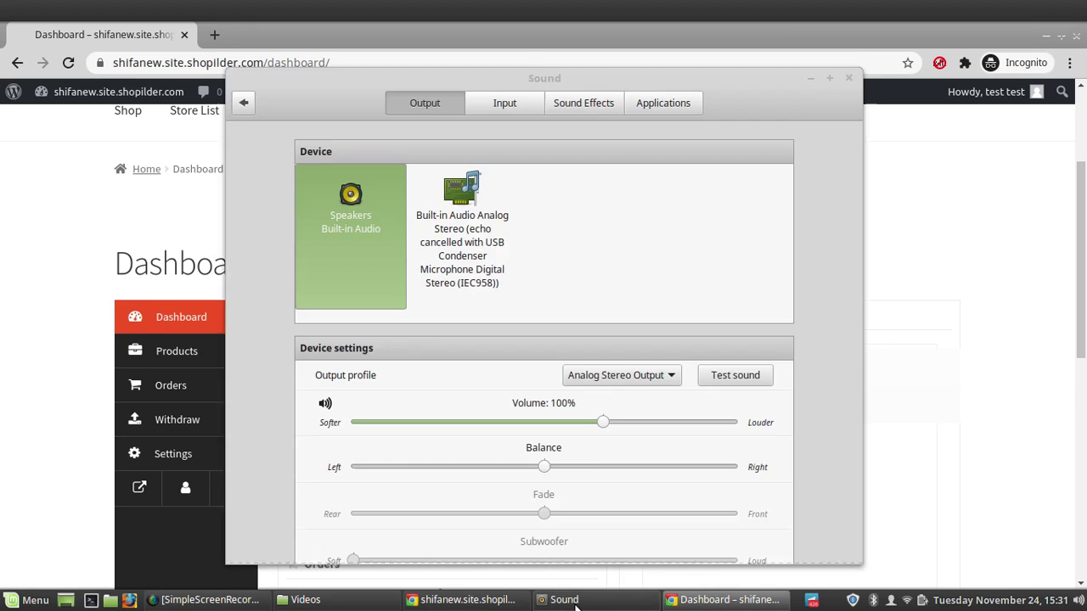
left_click(306, 603)
left_click(462, 599)
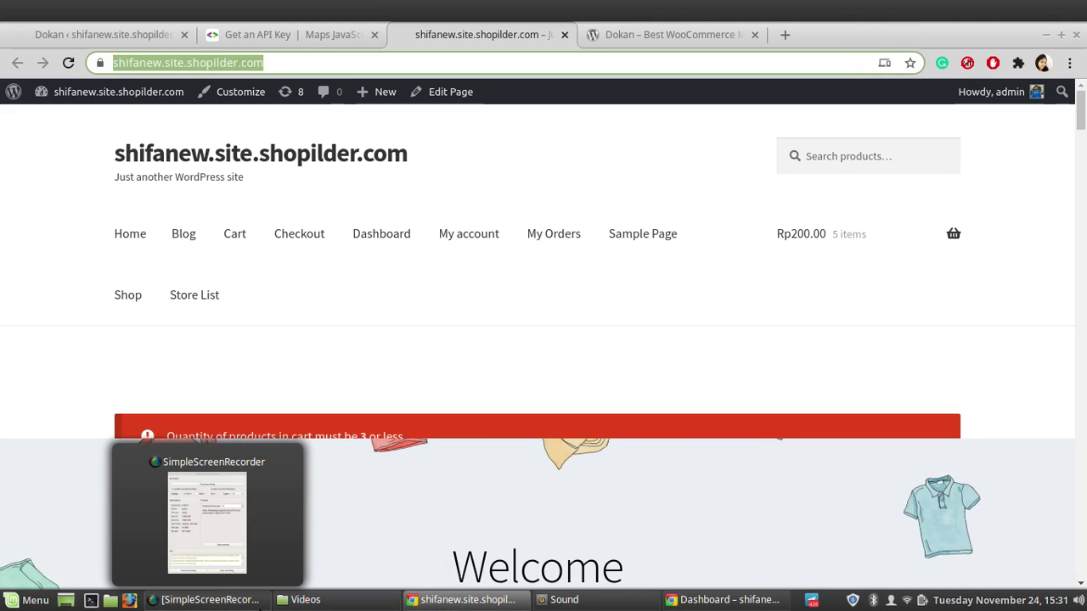
- Browse the homepage, open the Shop page listing all 12 products, and raise the screen recorder
scroll(648, 329, "down", 1)
scroll(648, 328, "down", 1)
scroll(648, 328, "up", 1)
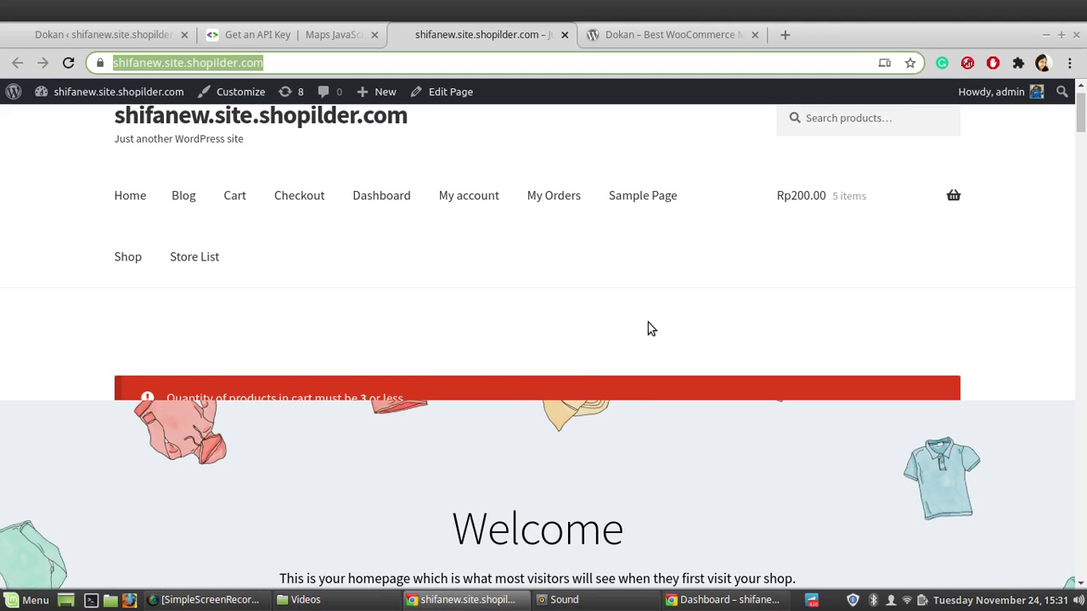
scroll(648, 329, "up", 1)
scroll(624, 283, "down", 3)
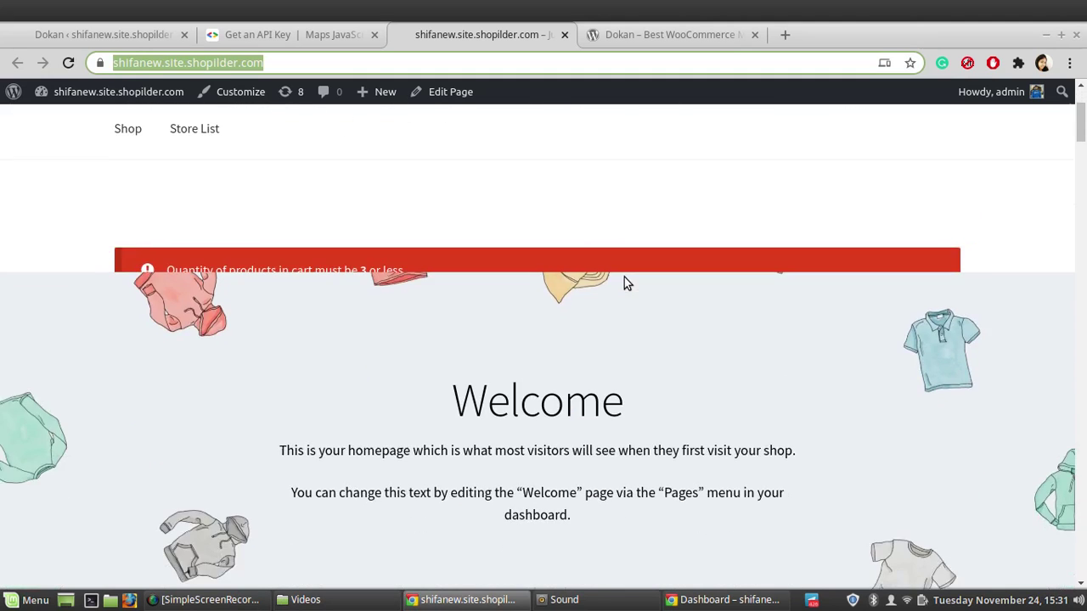
scroll(624, 279, "up", 3)
scroll(624, 278, "down", 2)
scroll(624, 278, "up", 2)
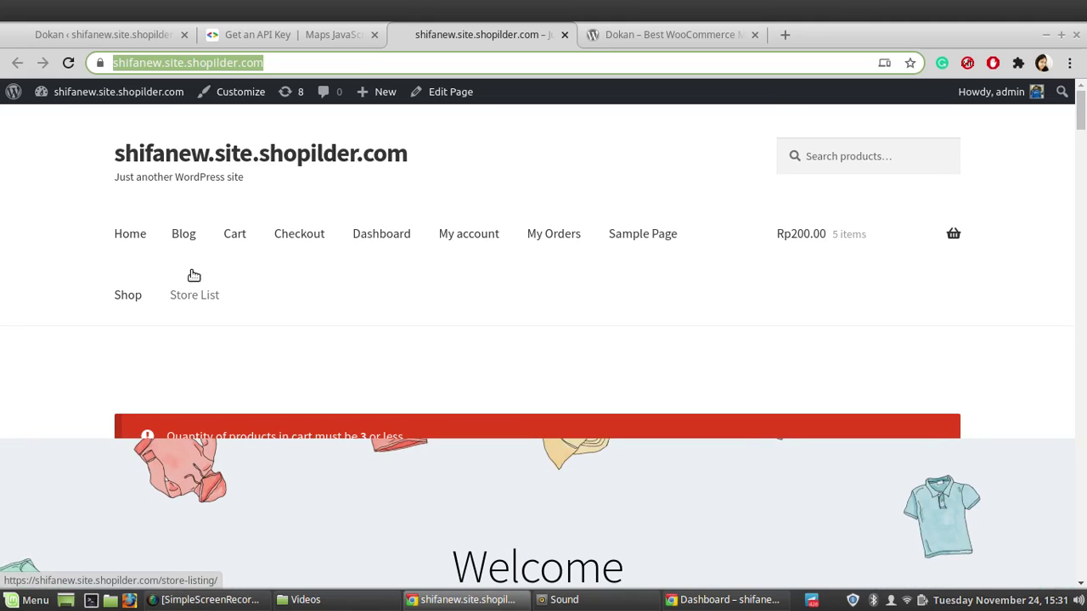
left_click(125, 294)
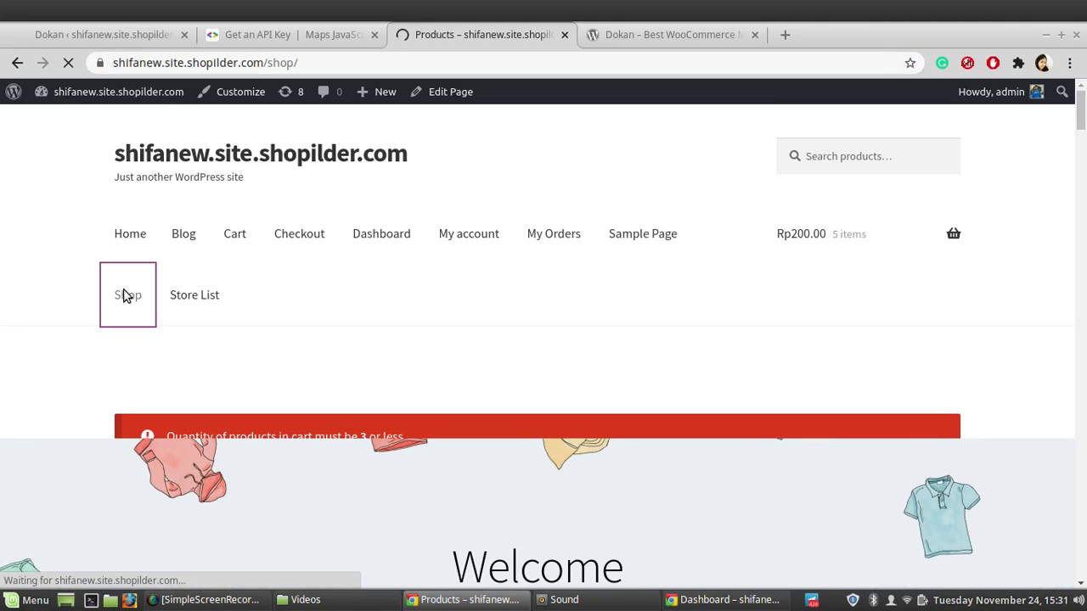
scroll(444, 364, "down", 7)
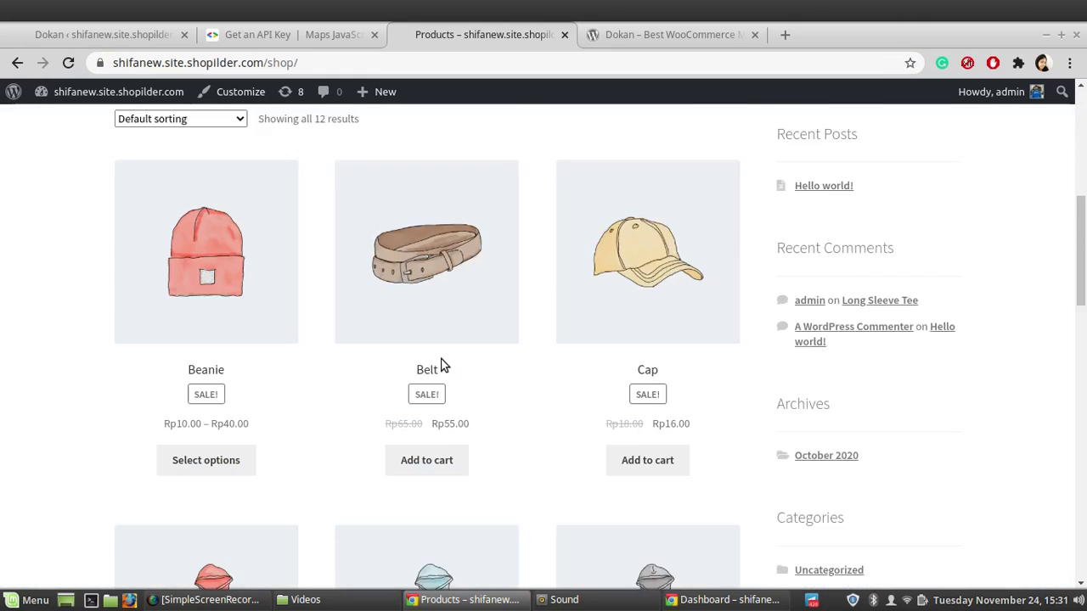
scroll(440, 364, "down", 4)
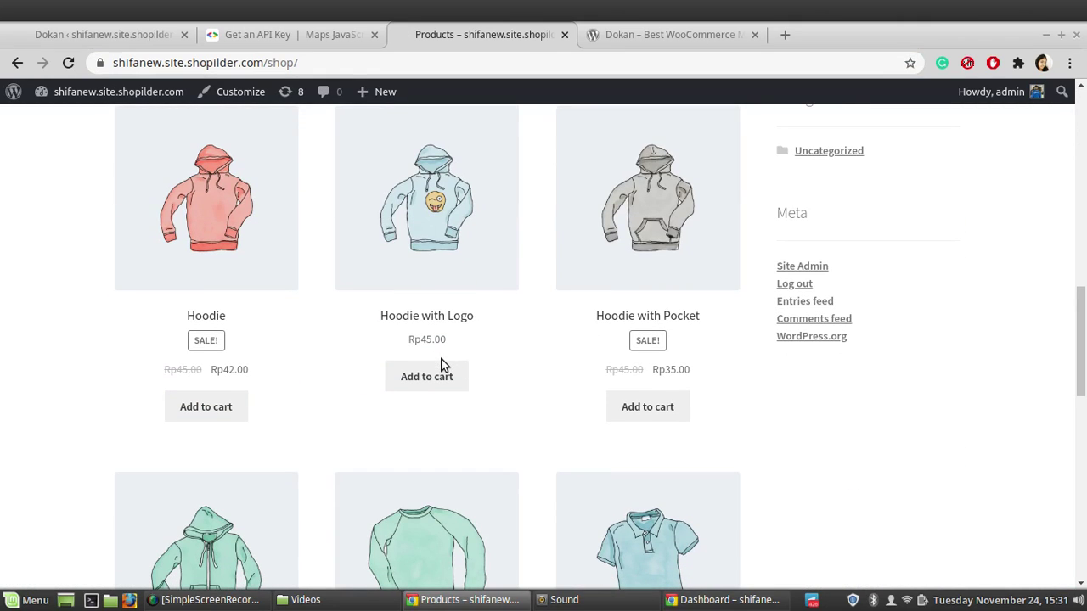
left_click(204, 600)
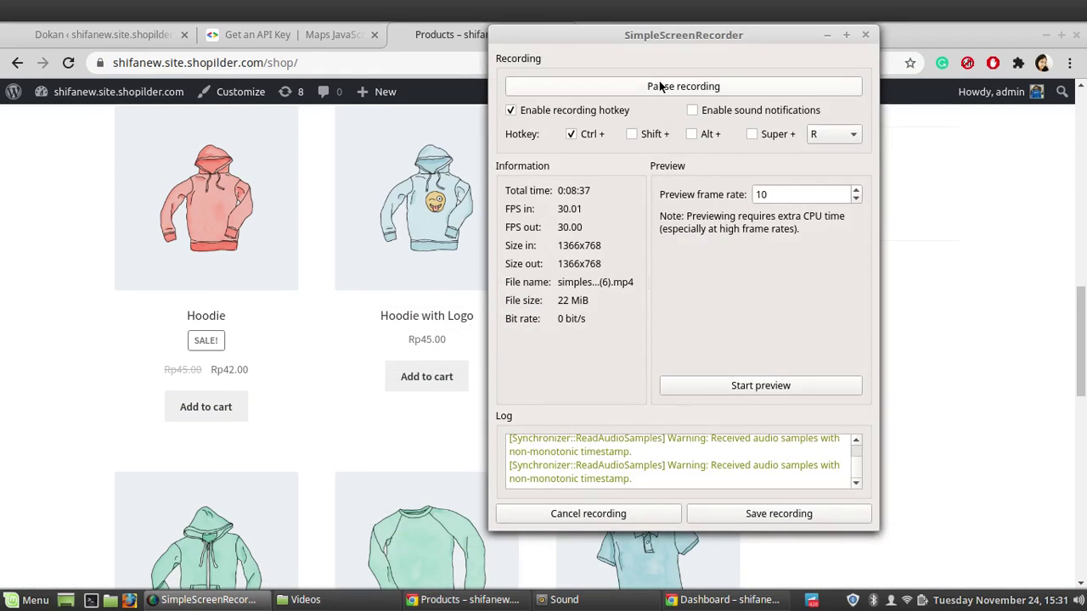
- Pause the recording, check the empty Products list, and open a blank Add New Product form
left_click(660, 85)
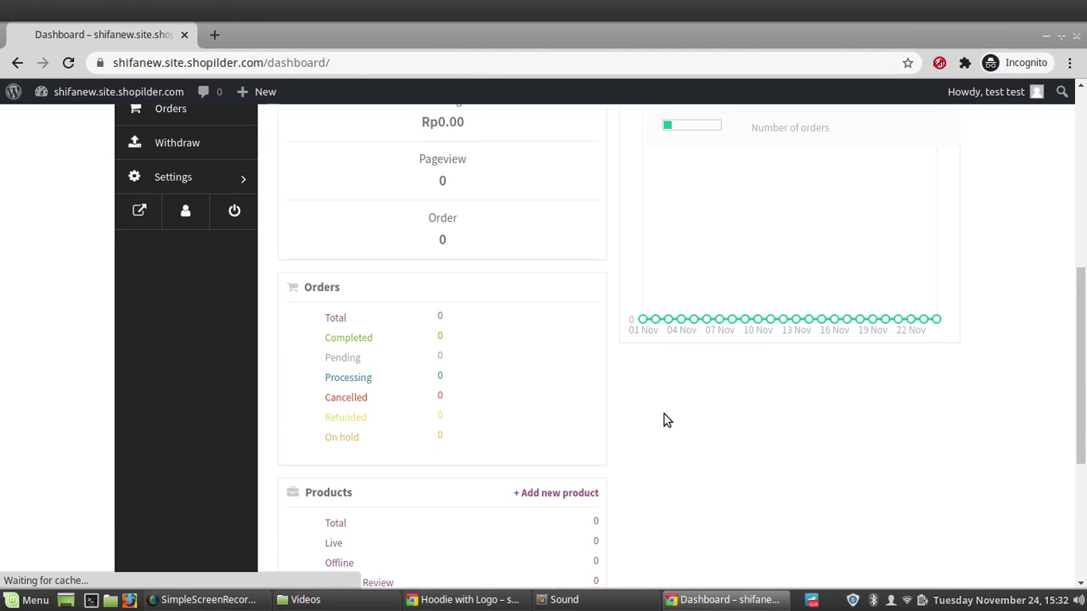
scroll(664, 414, "up", 2)
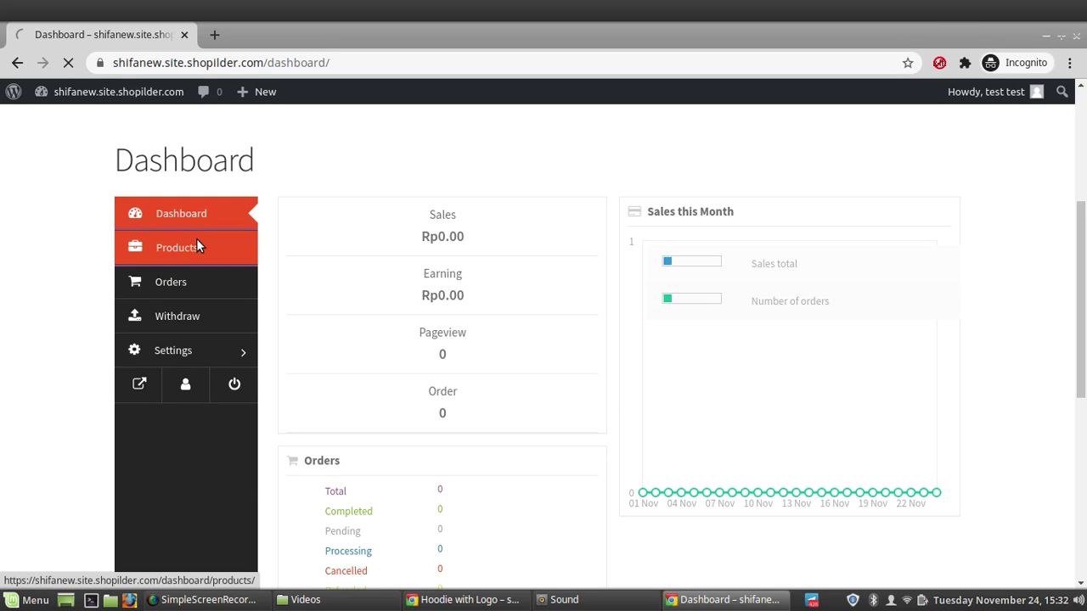
scroll(628, 308, "down", 5)
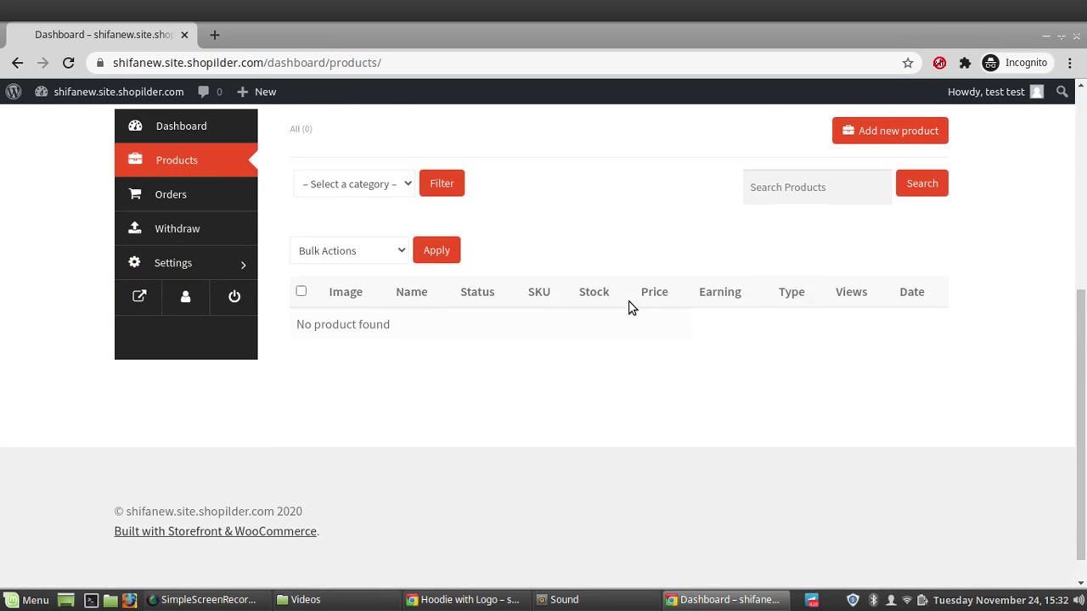
scroll(563, 331, "up", 2)
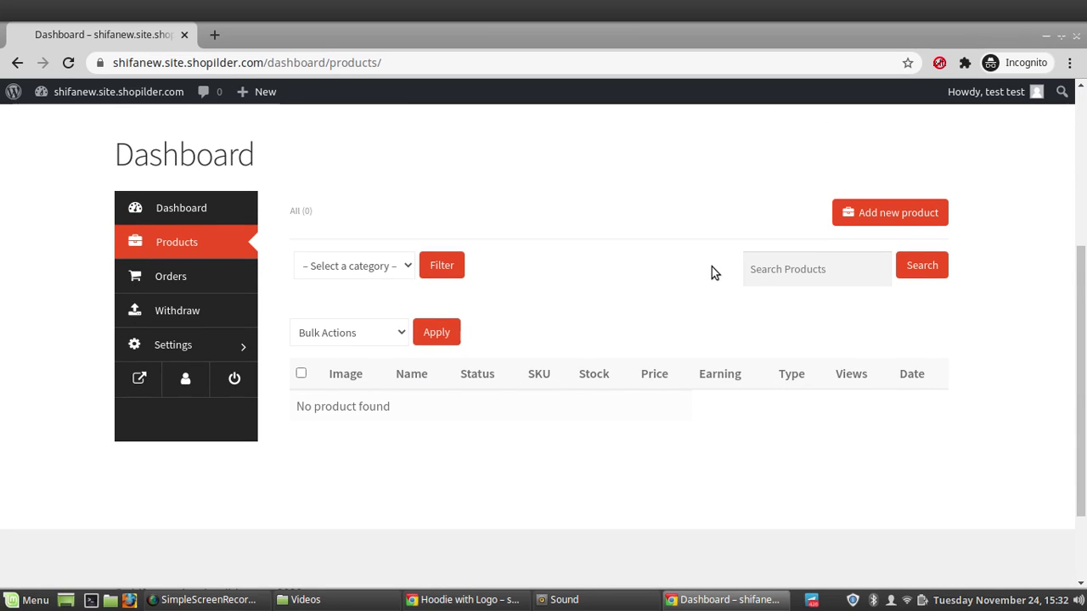
left_click(866, 212)
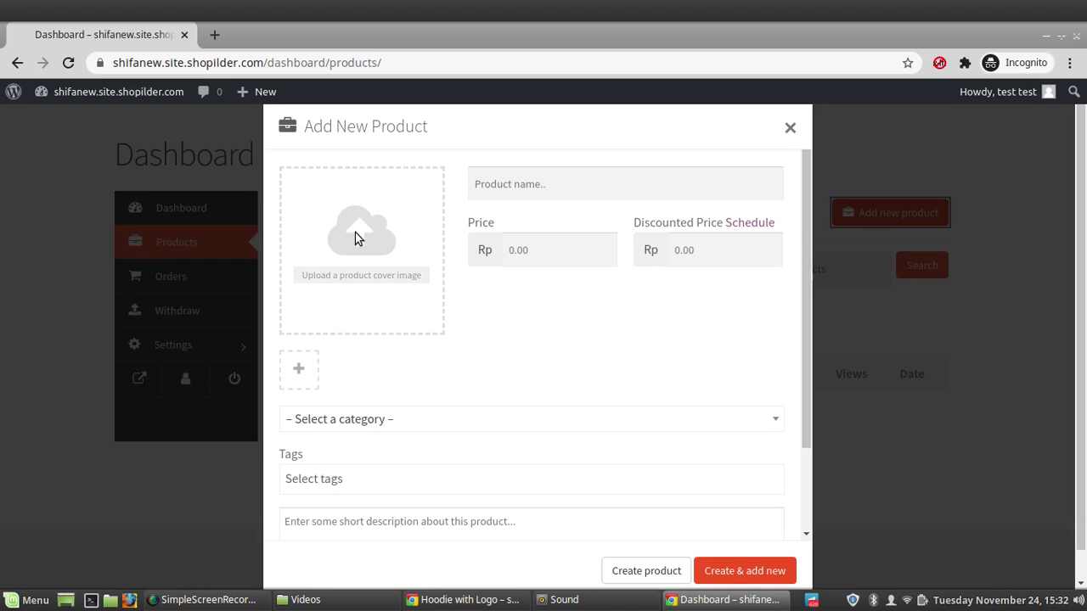
- Look over the blank Add New Product form and open the cover-image upload dialog
scroll(563, 262, "down", 1)
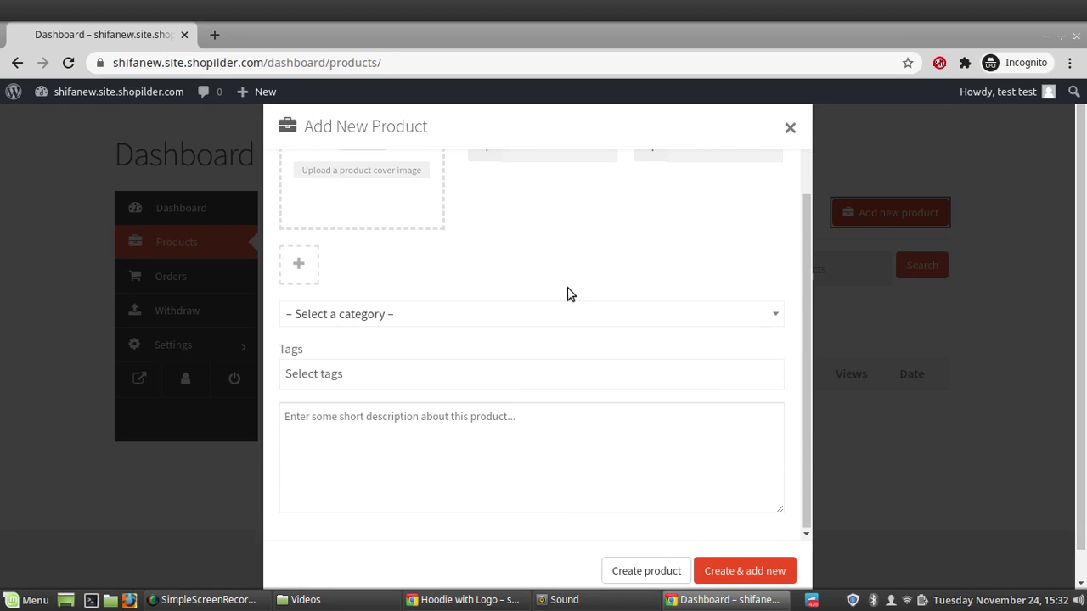
scroll(569, 294, "up", 1)
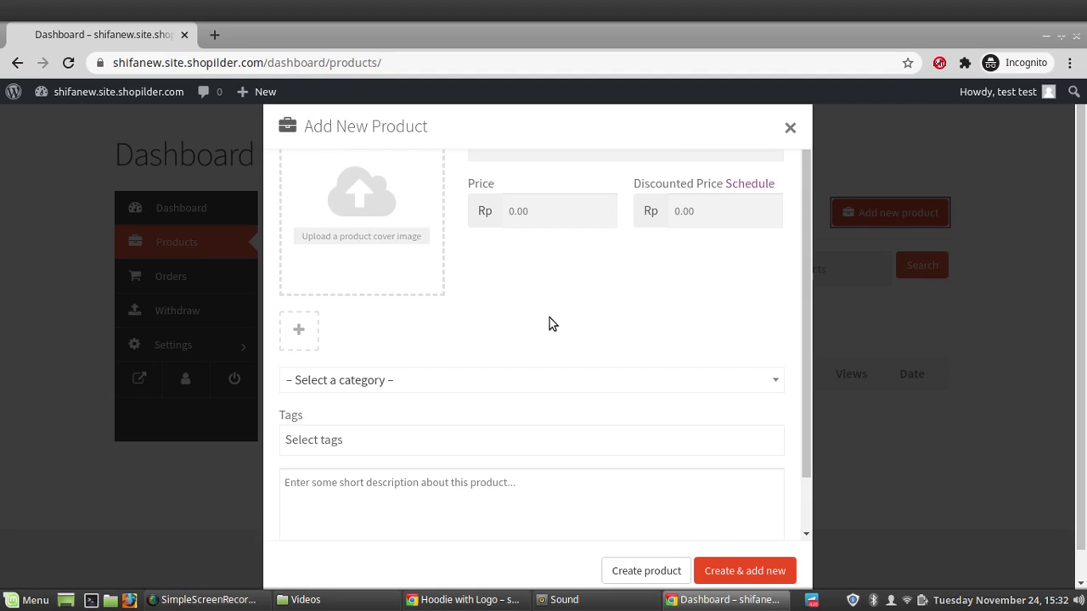
scroll(550, 318, "down", 1)
scroll(528, 296, "up", 2)
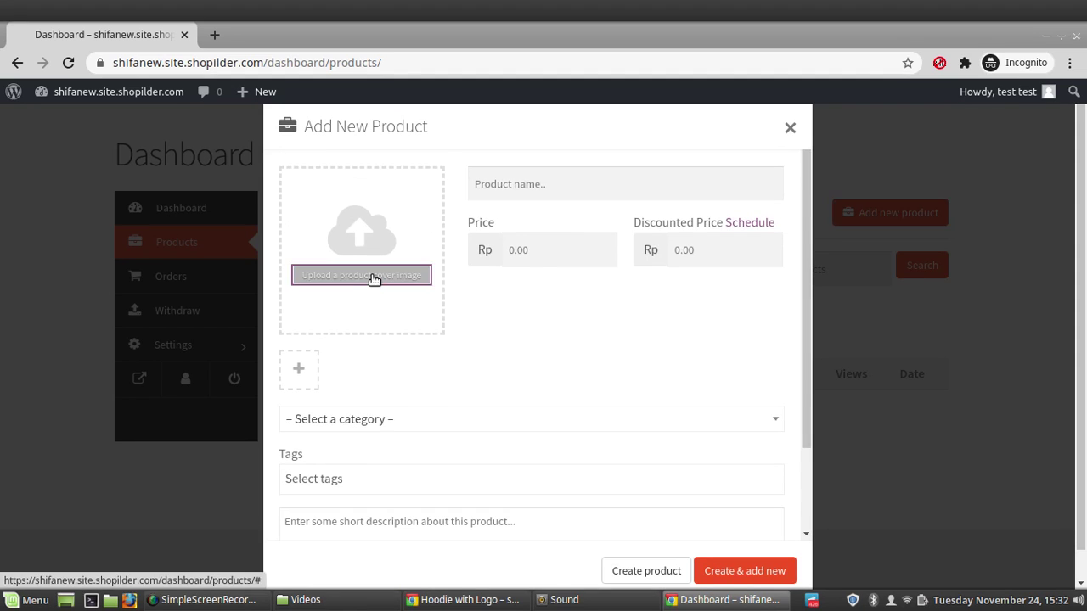
left_click(372, 276)
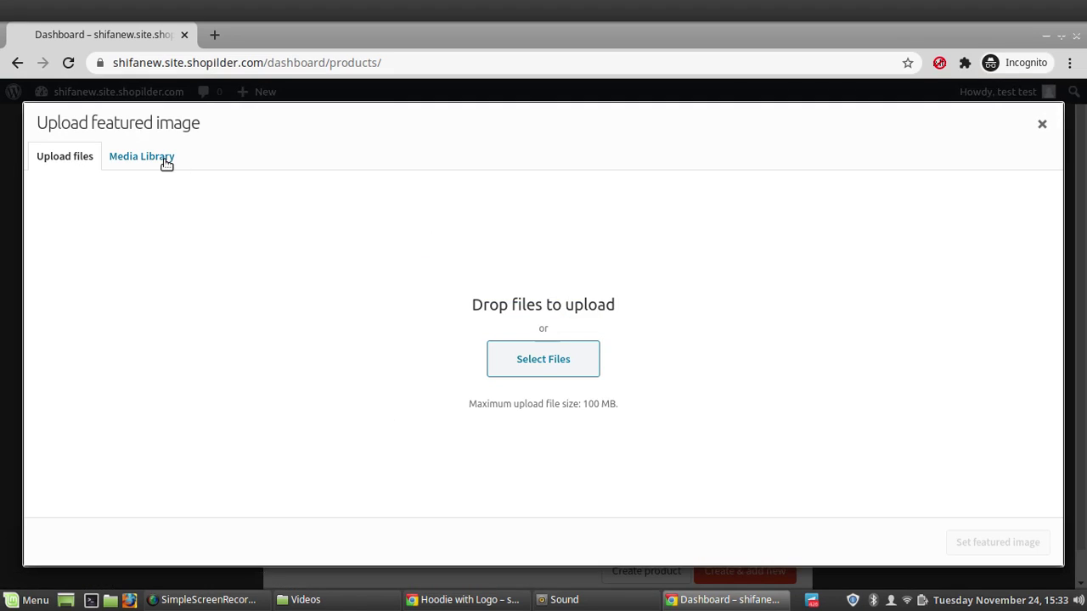
- Browse the empty Media Library and the Pictures folder, cancel the file choice, and raise the screen recorder
left_click(163, 159)
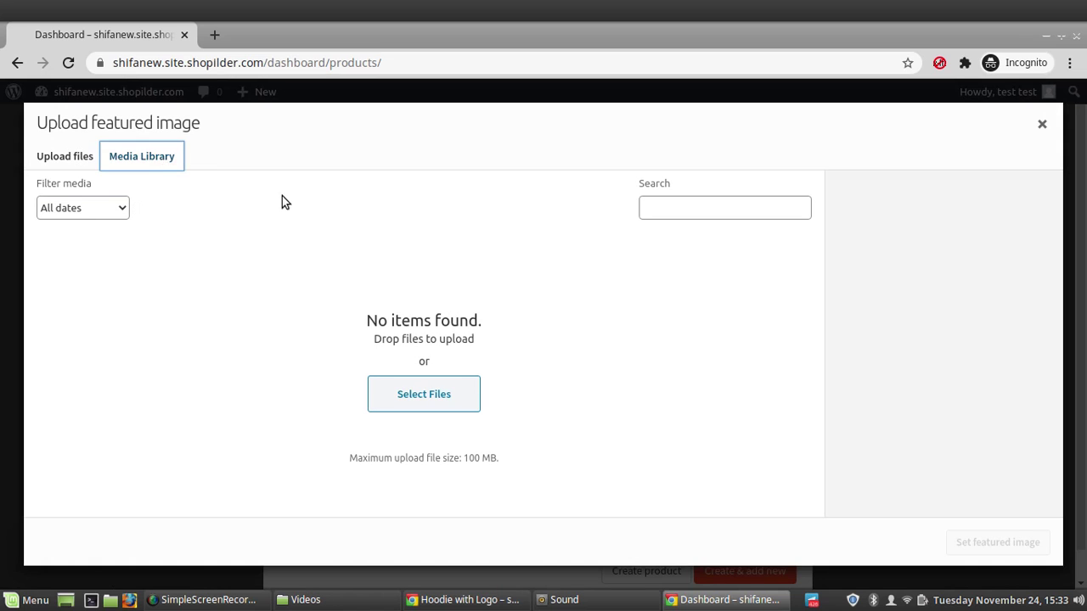
left_click(433, 392)
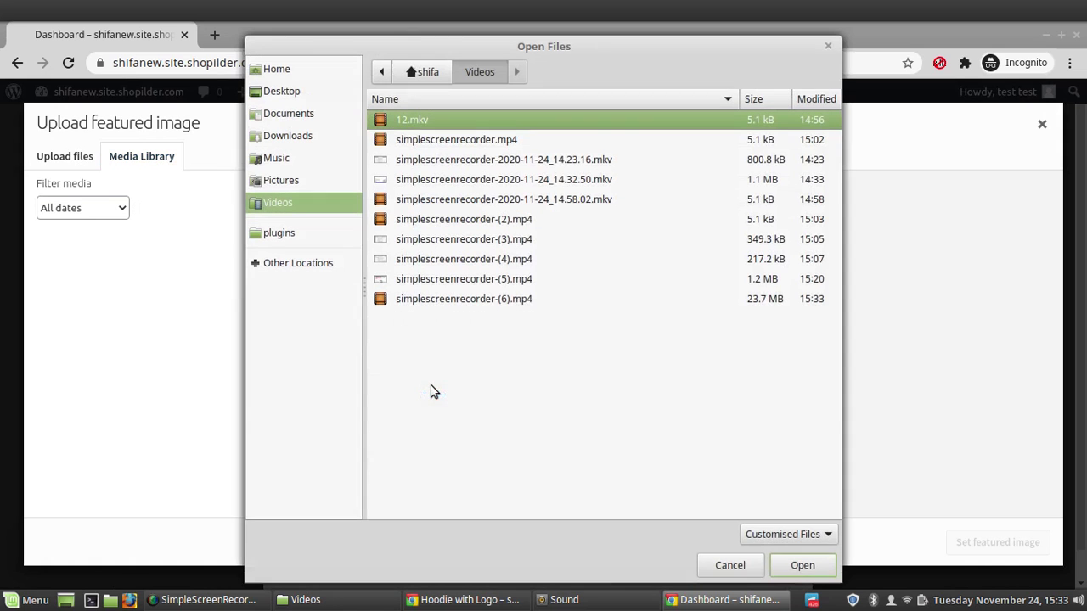
left_click(318, 182)
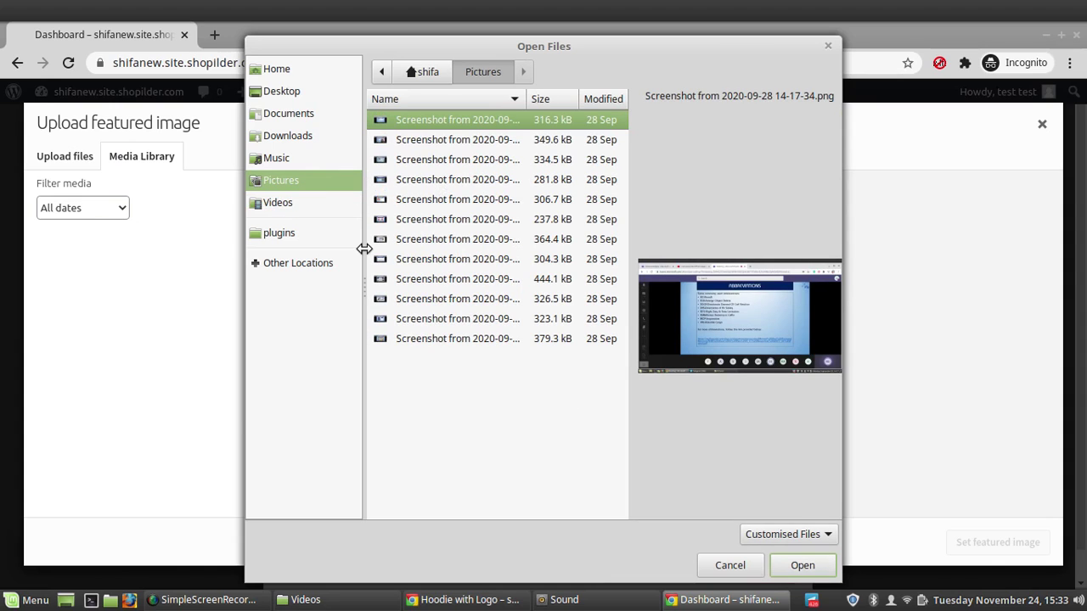
left_click(730, 565)
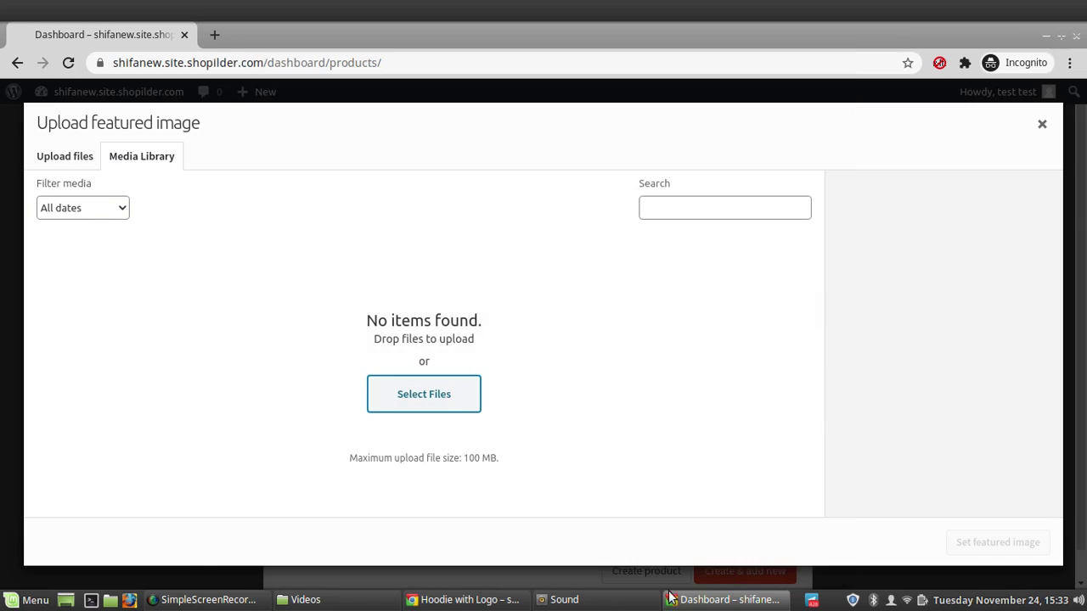
mouse_move(231, 603)
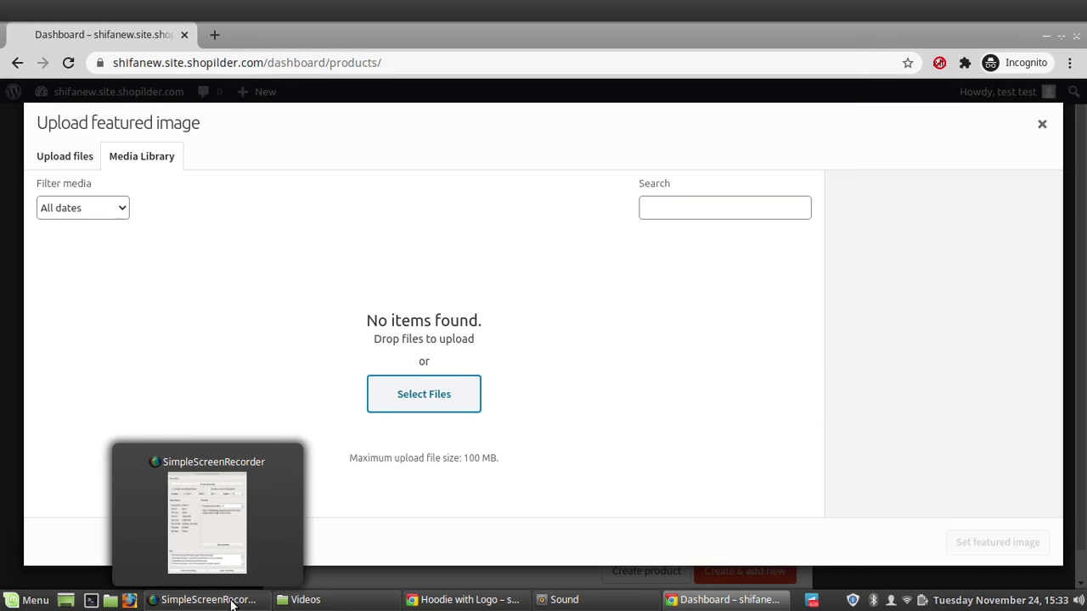
left_click(231, 603)
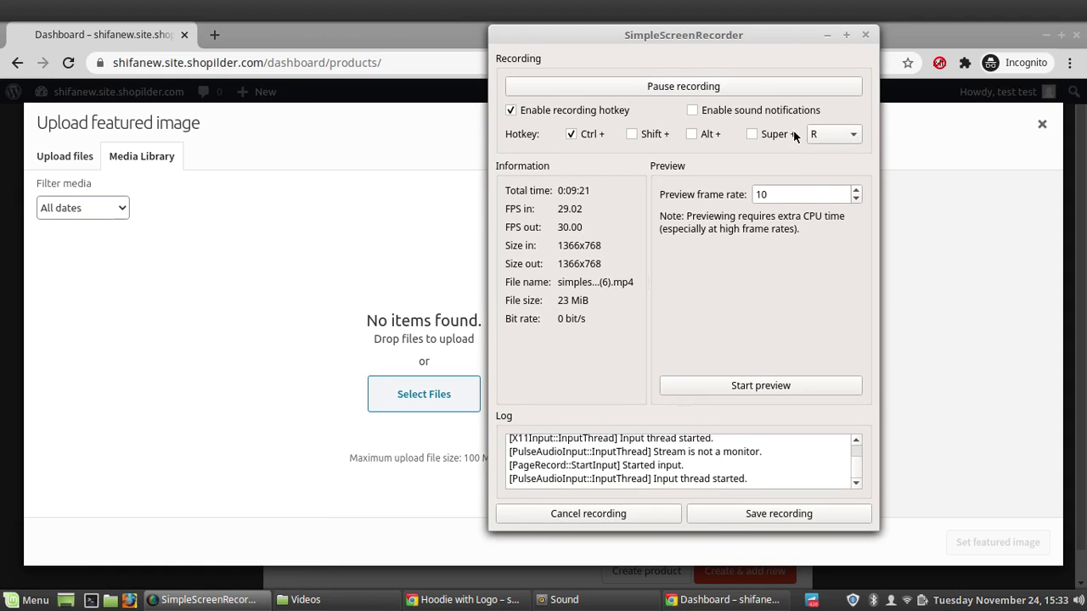
- Pause the recording and reopen a blank Add New Product form
left_click(739, 81)
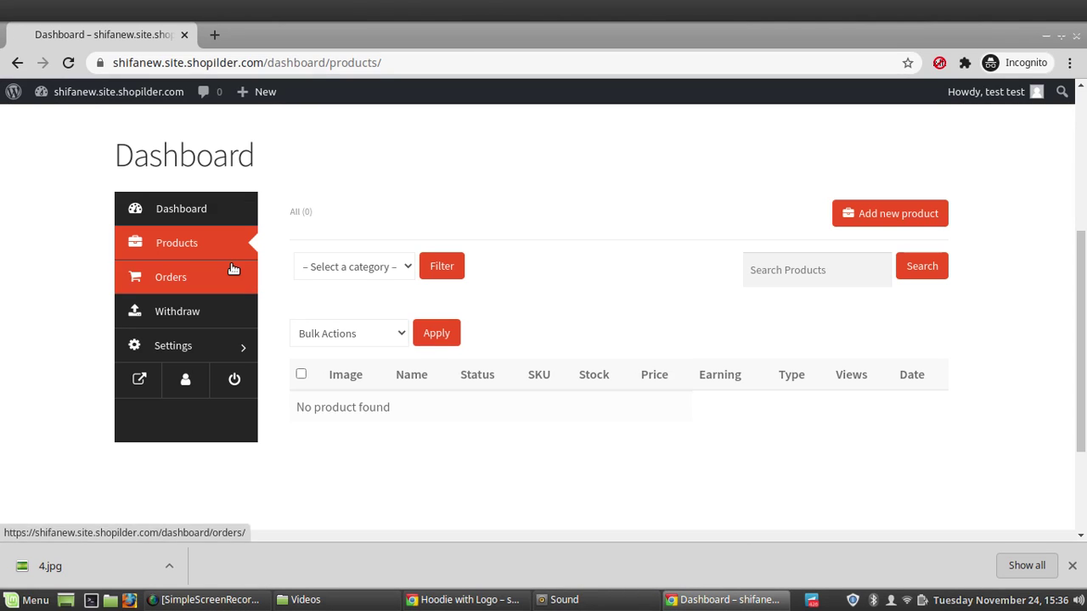
left_click(899, 215)
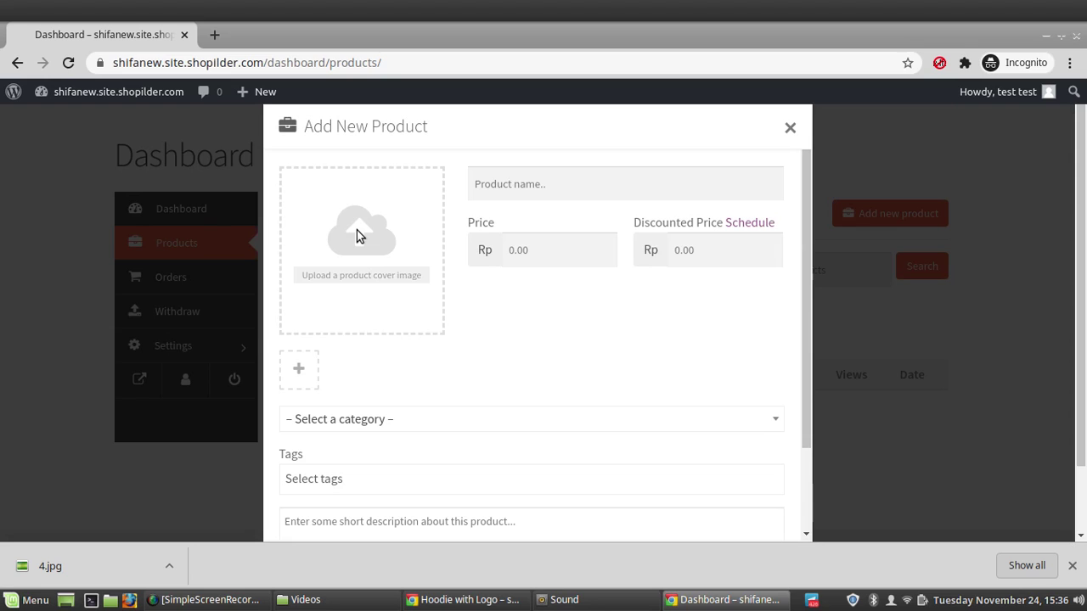
- Upload 4.jpg from Pictures and add the red headphones image to the product gallery
left_click(309, 369)
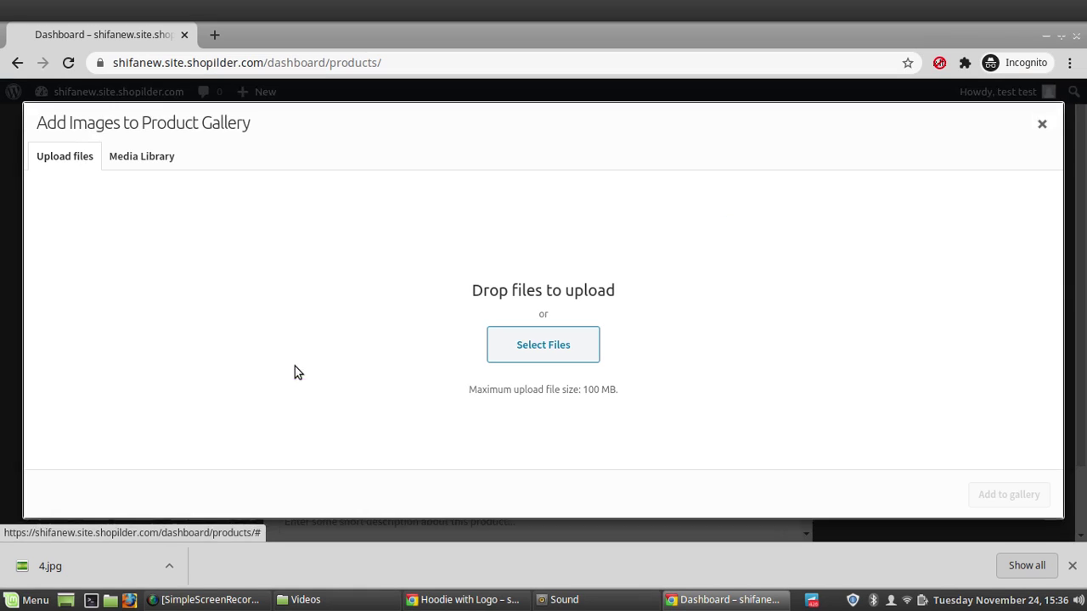
left_click(514, 344)
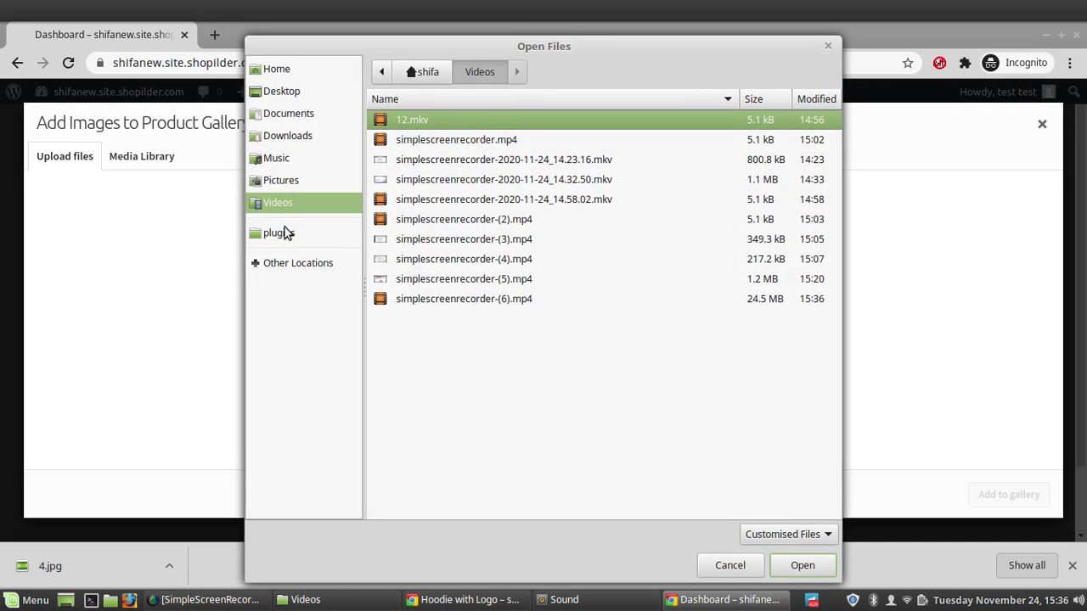
left_click(280, 182)
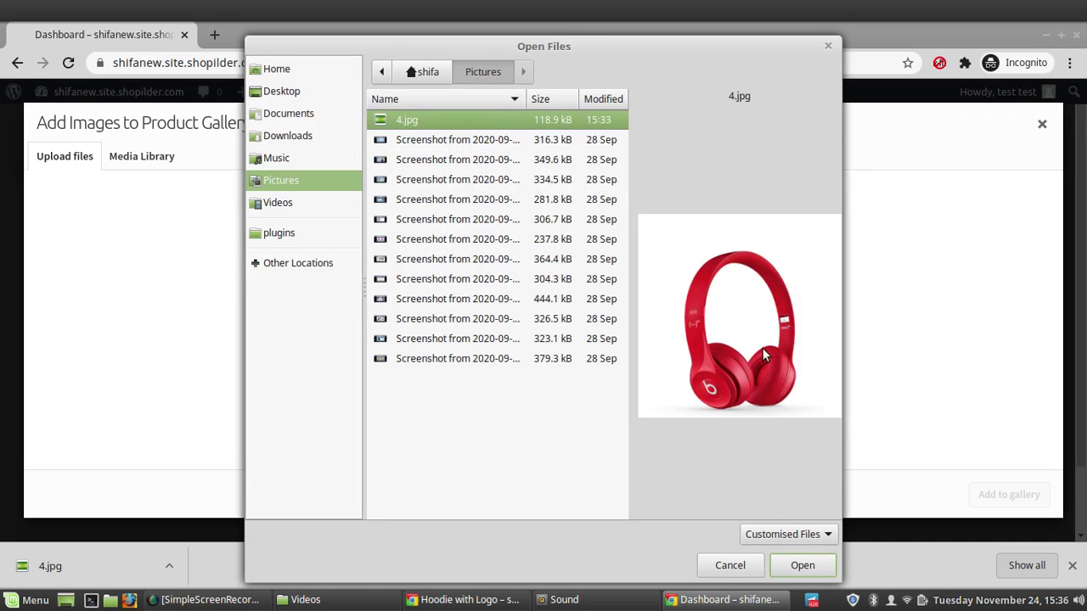
left_click(815, 567)
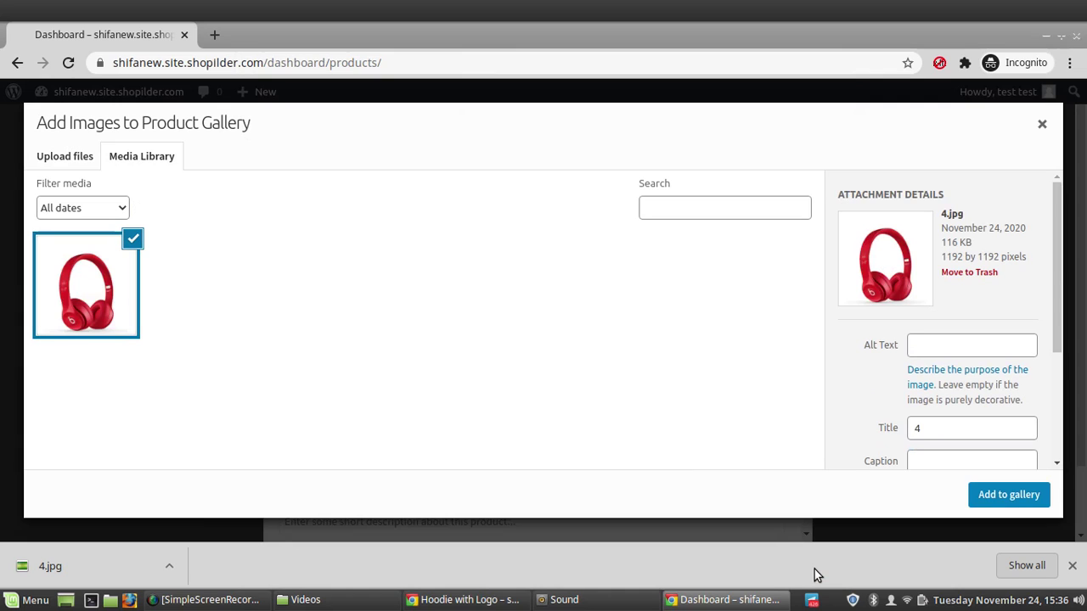
left_click(1006, 494)
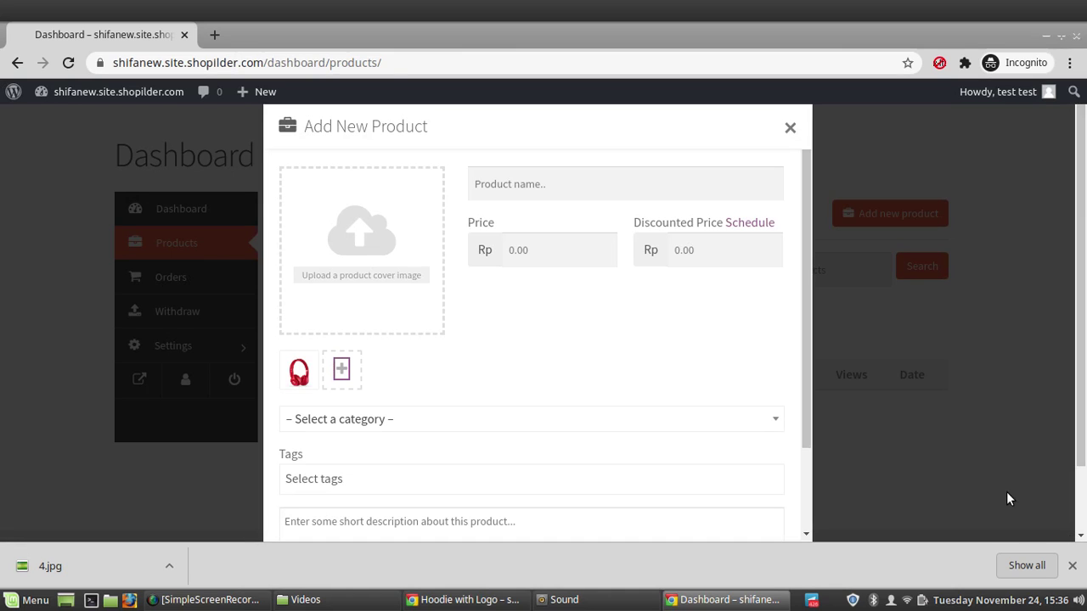
- Name the product 'sample product' with regular price 12 and discounted price 10
left_click(591, 186)
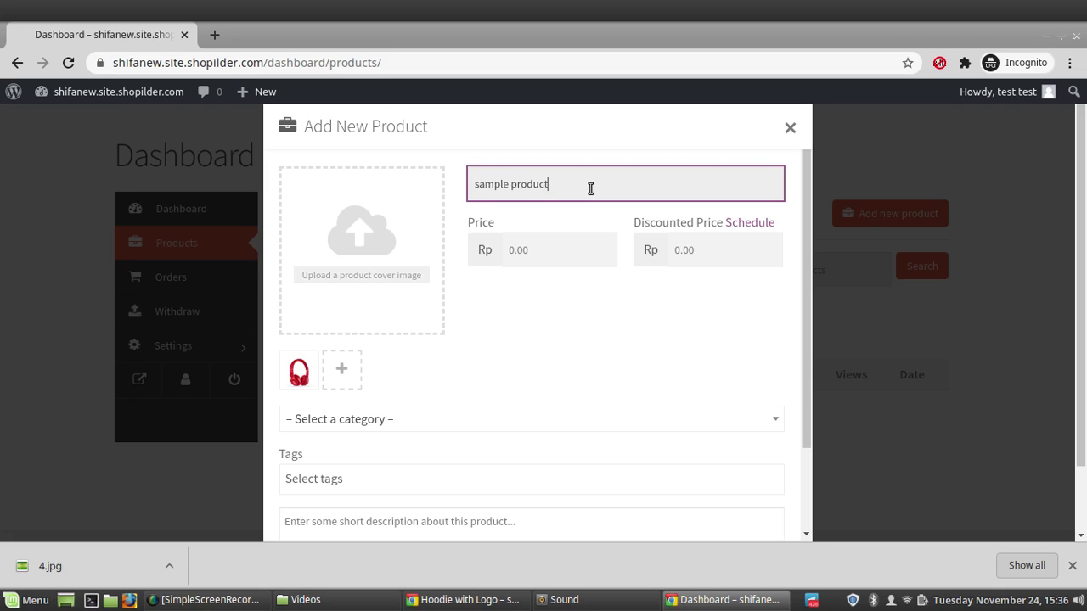
left_click(539, 249)
type("12")
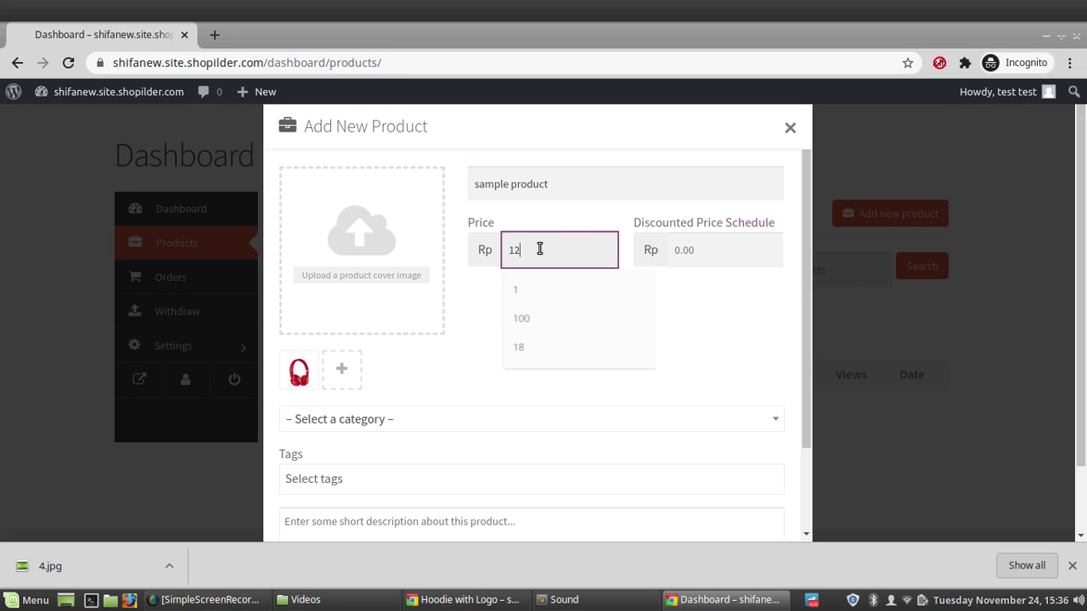
left_click(699, 252)
type("1")
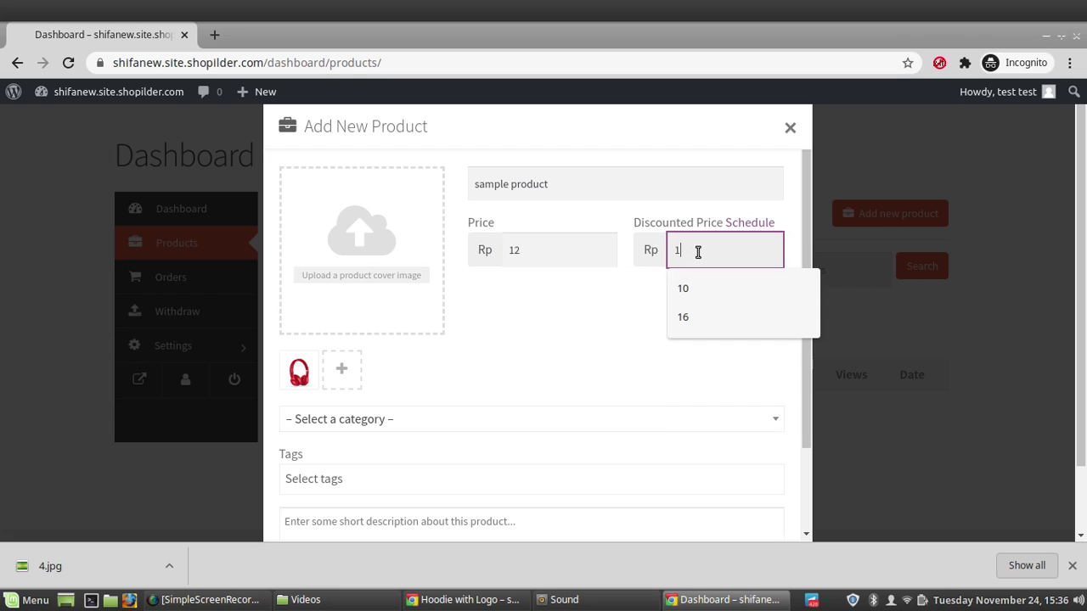
type("0")
left_click(673, 335)
scroll(671, 340, "down", 2)
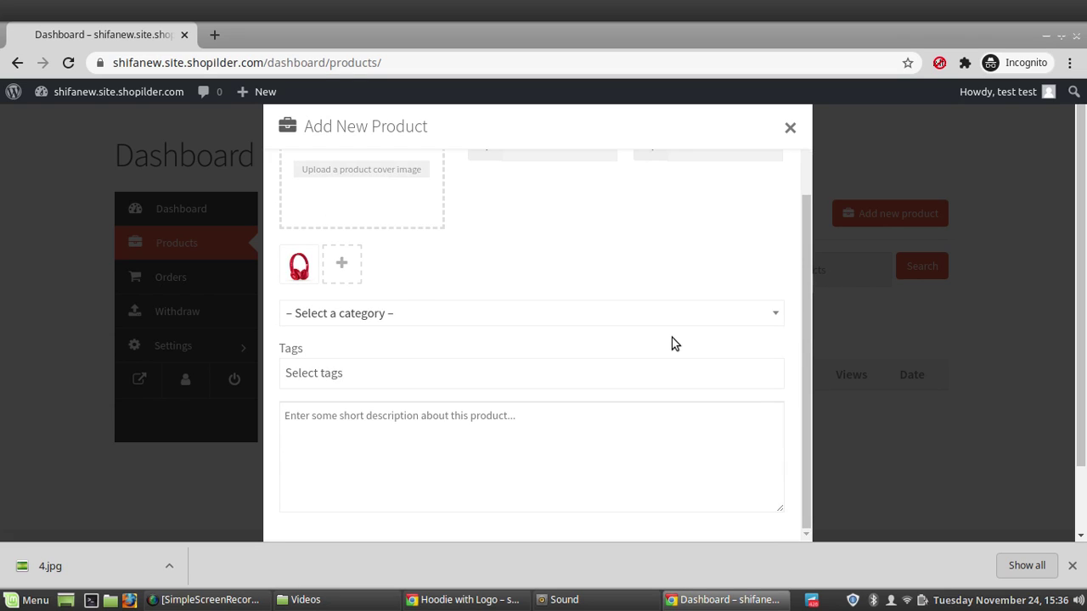
- Put the product in the Accessories category, create it, and close the form
left_click(555, 313)
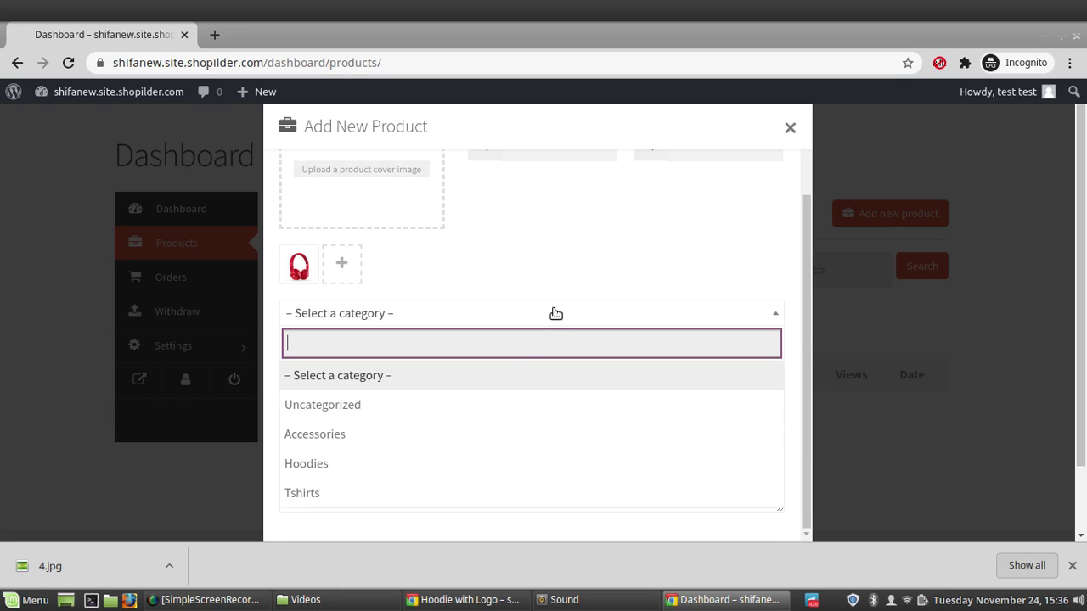
left_click(472, 427)
scroll(474, 422, "down", 1)
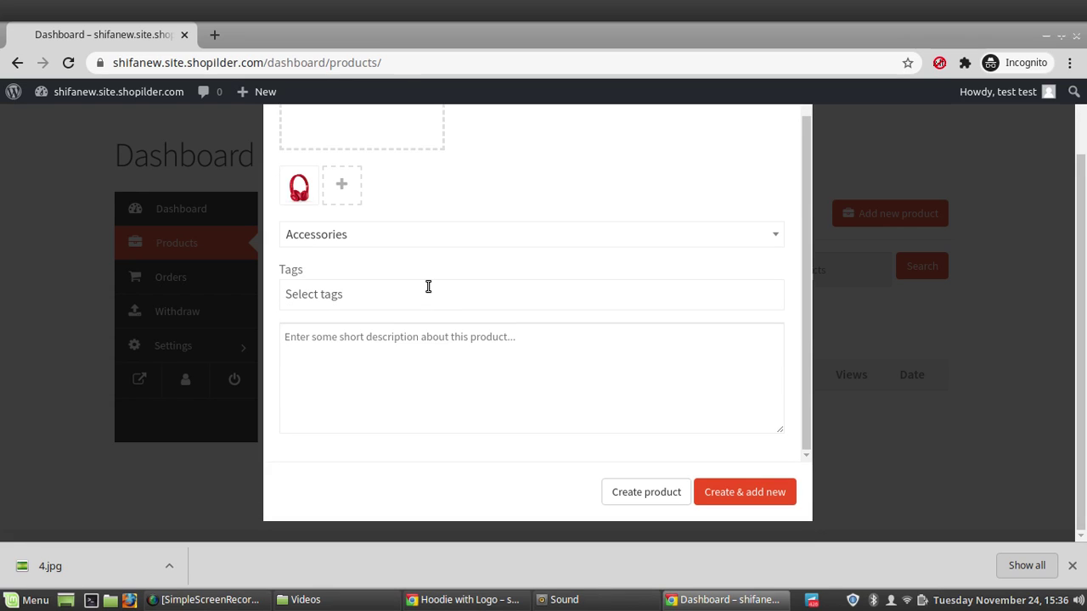
left_click(745, 491)
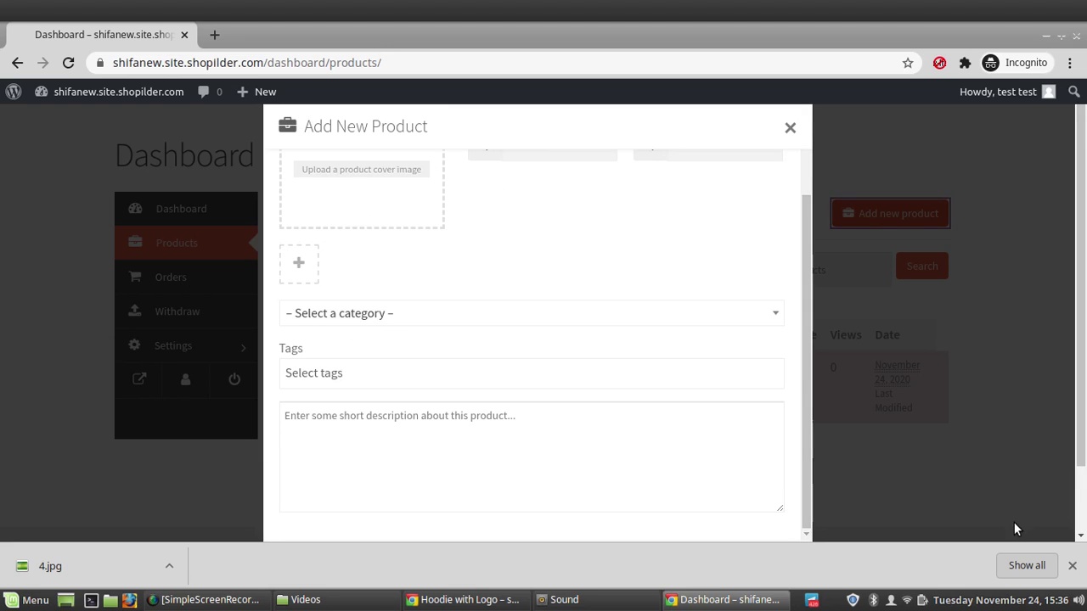
left_click(1071, 566)
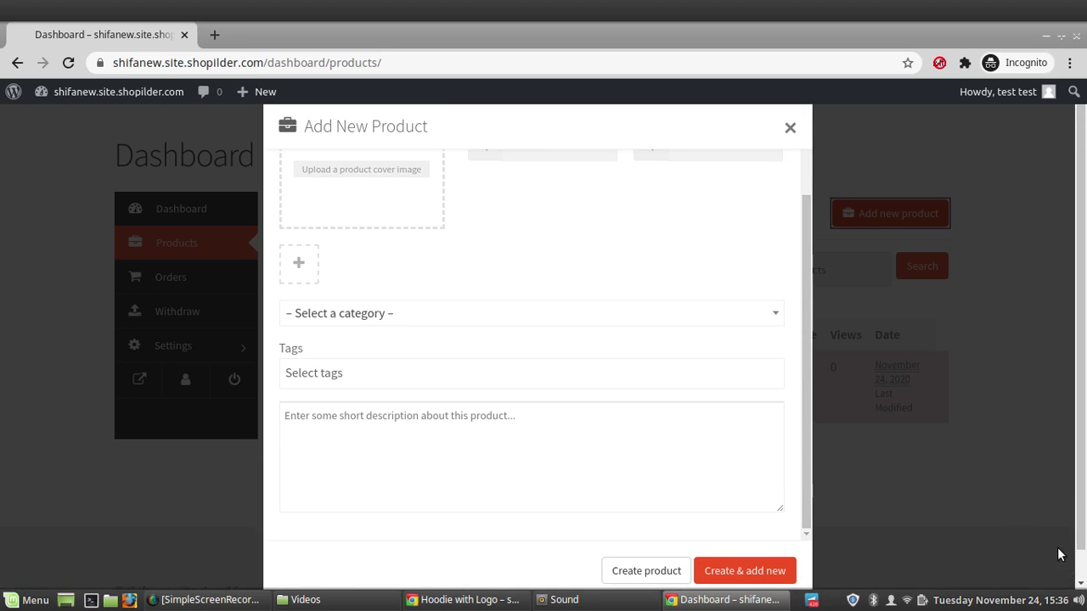
left_click(786, 135)
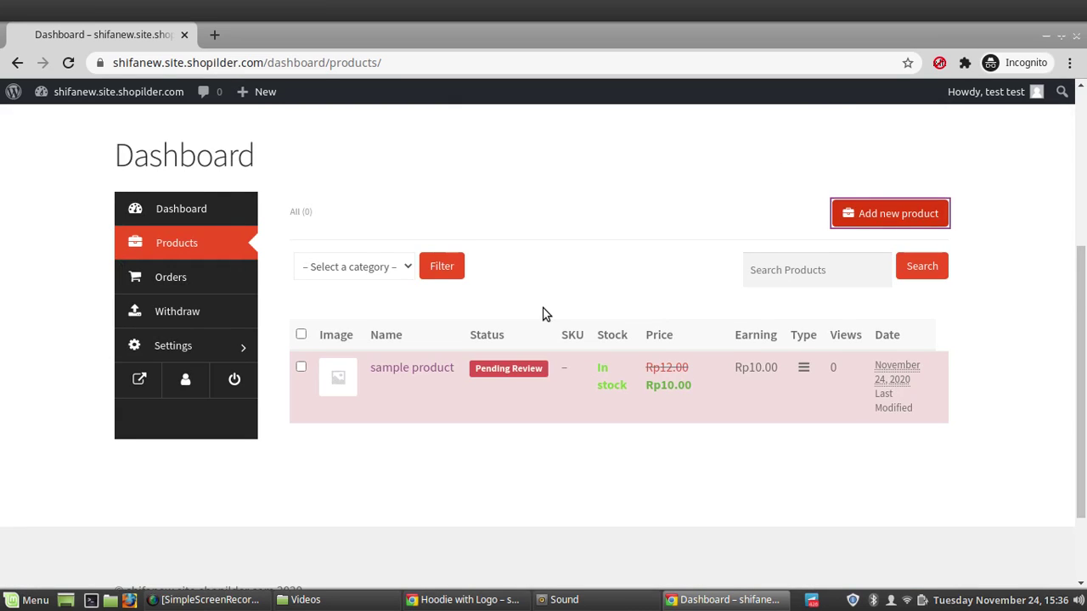
scroll(542, 313, "down", 2)
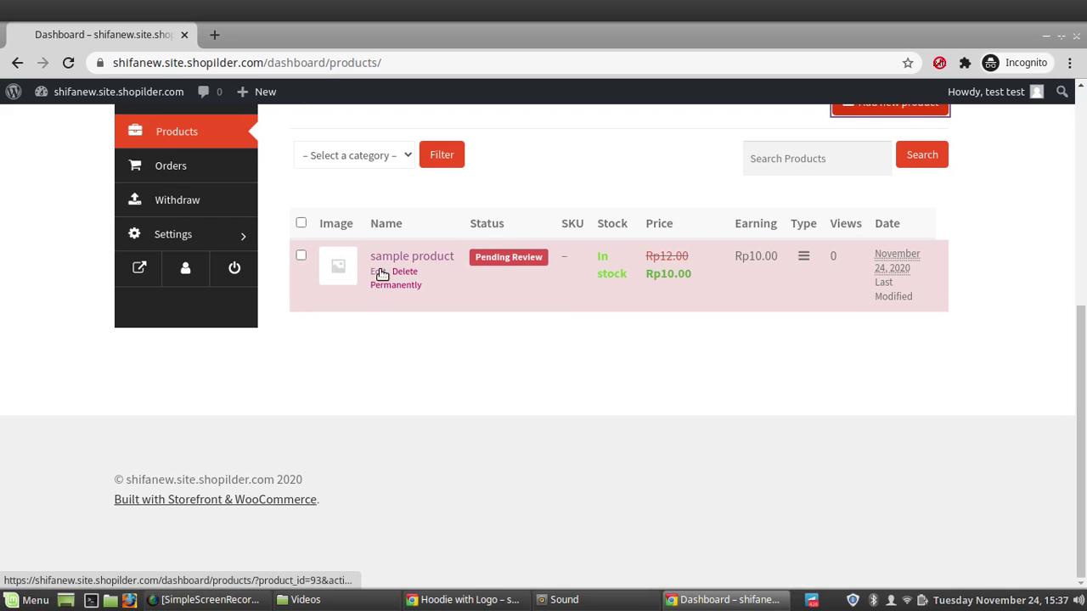
- Edit 'sample product' and set the red headphones 4.jpg from the Media Library as its cover image
left_click(378, 272)
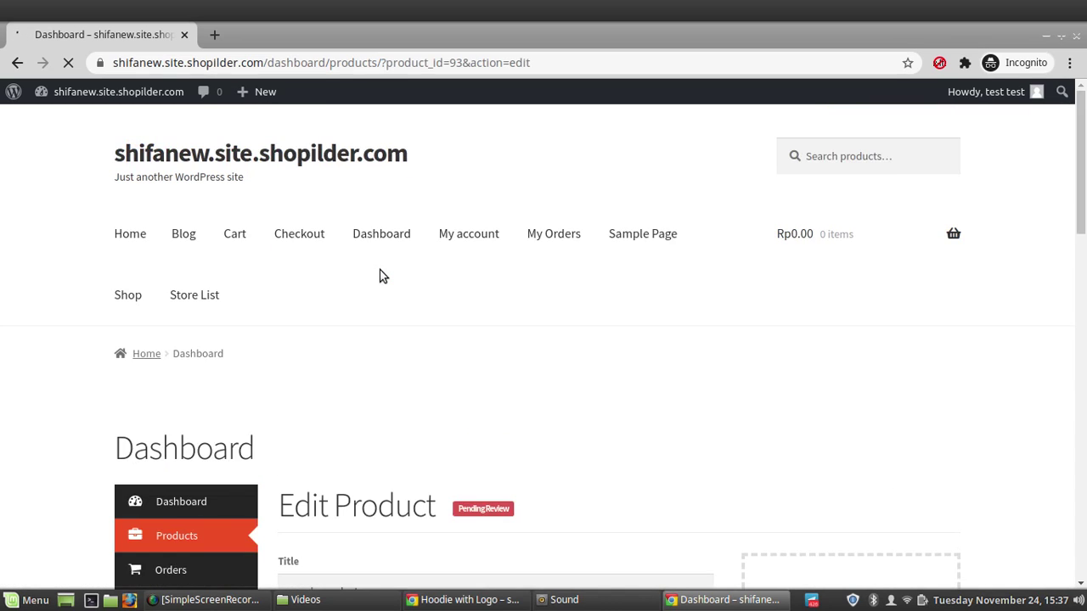
scroll(381, 275, "down", 5)
scroll(382, 274, "up", 3)
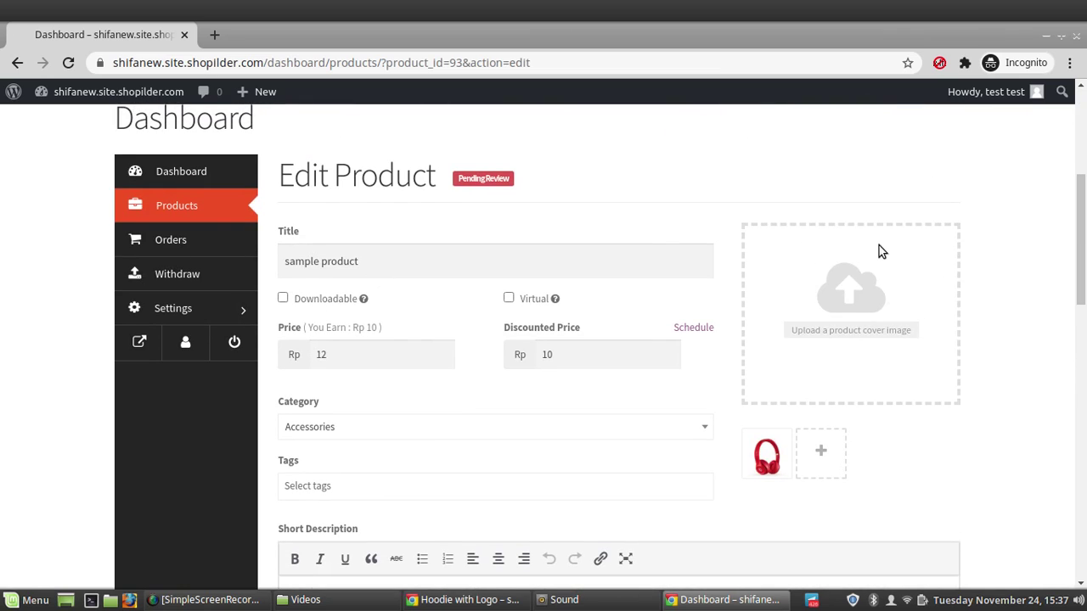
left_click(845, 327)
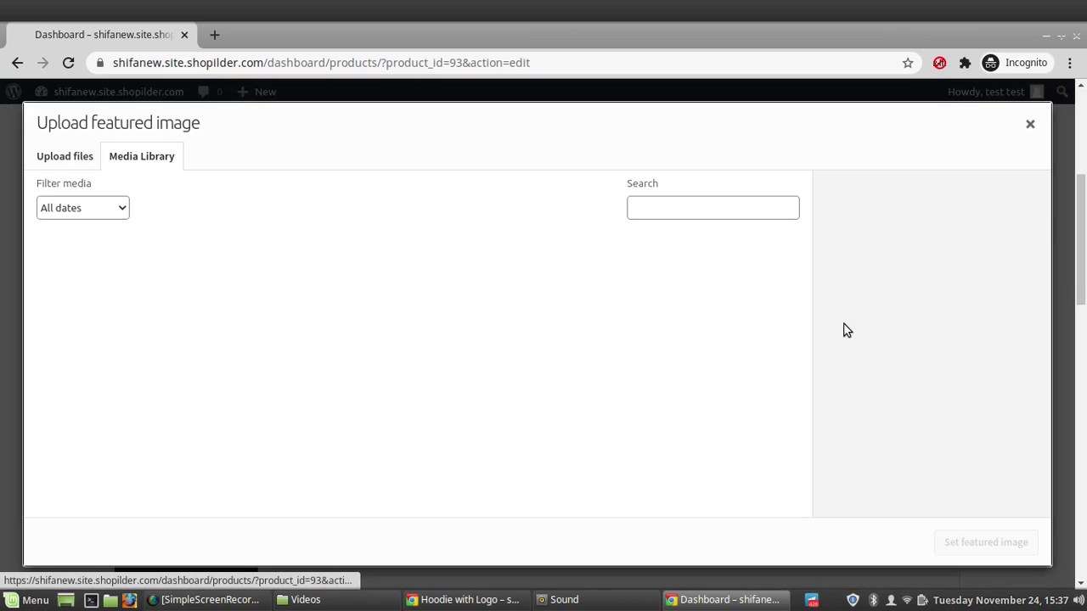
left_click(106, 285)
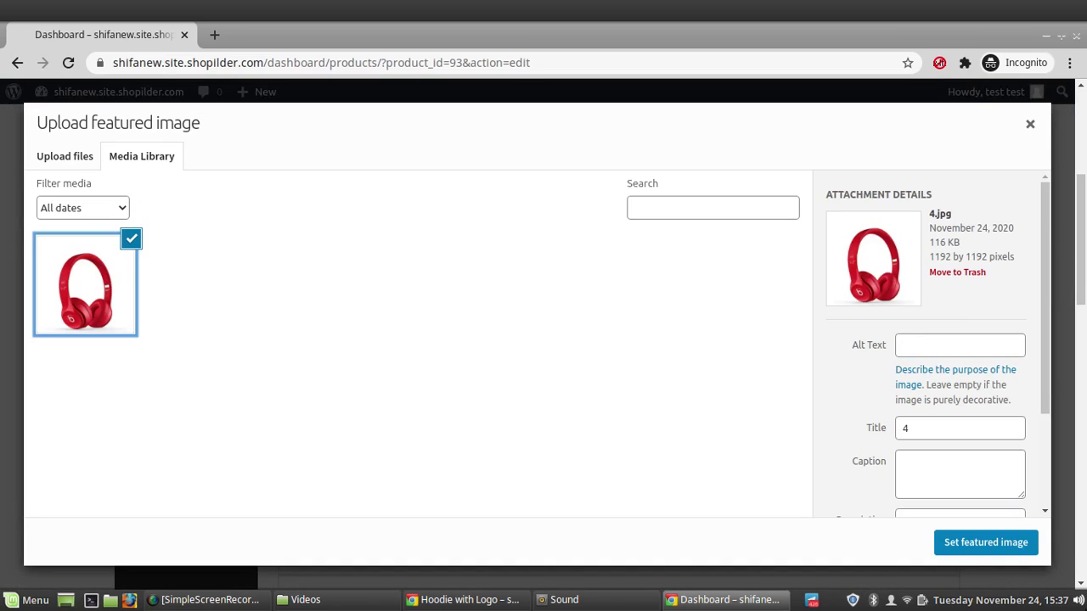
left_click(987, 535)
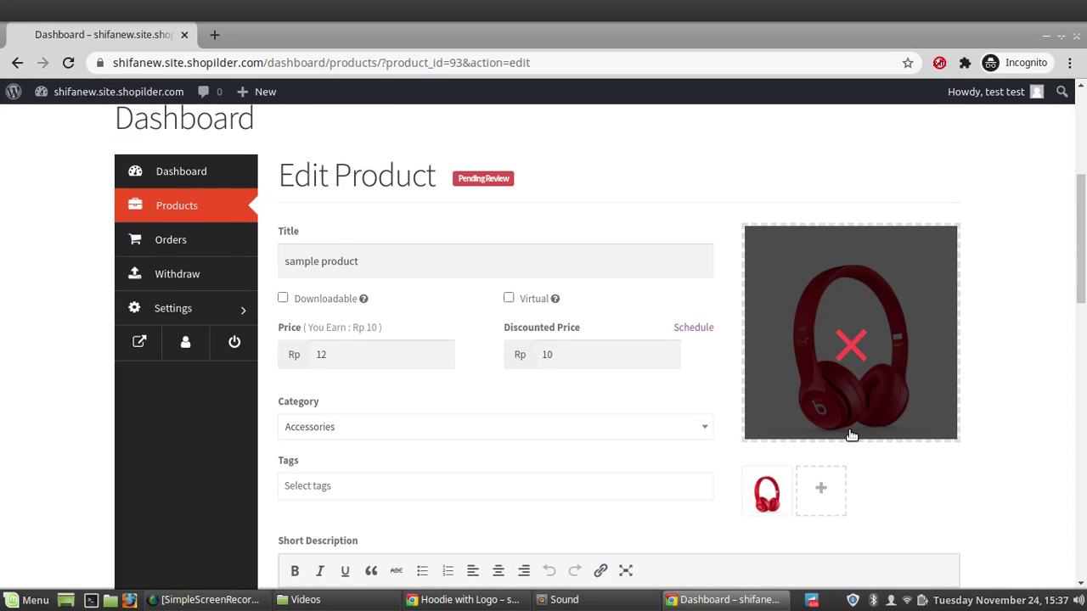
- Save the product changes and confirm the success message
scroll(852, 434, "down", 5)
scroll(851, 434, "down", 10)
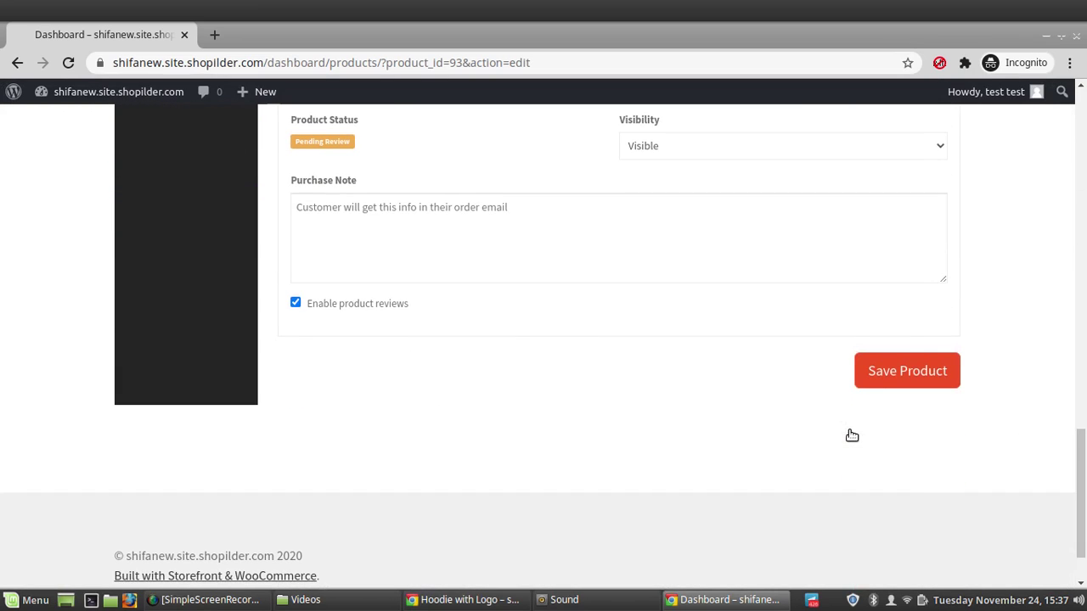
left_click(891, 368)
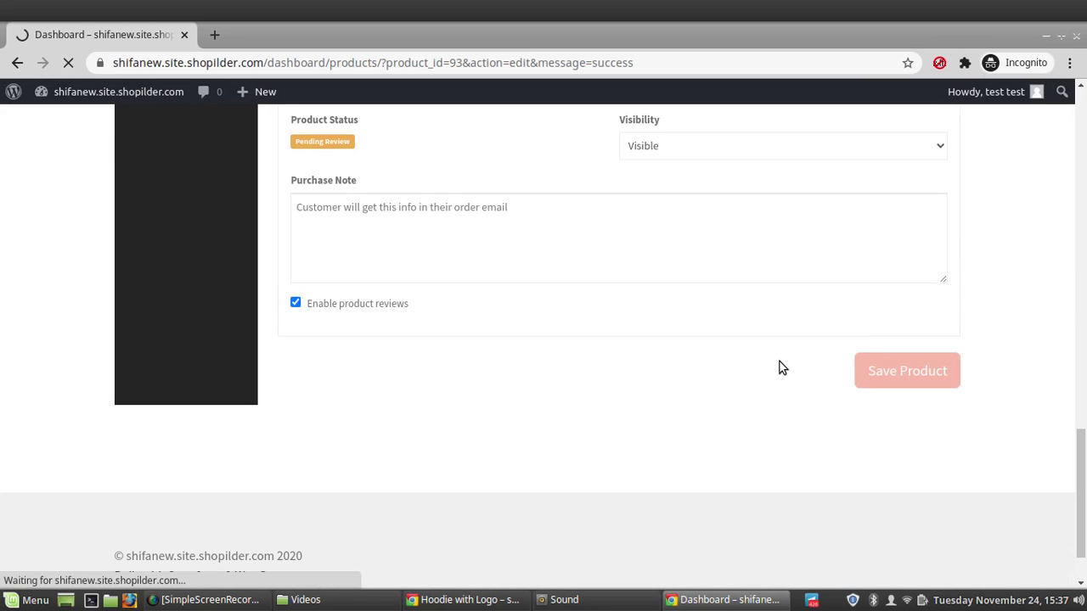
scroll(782, 366, "down", 6)
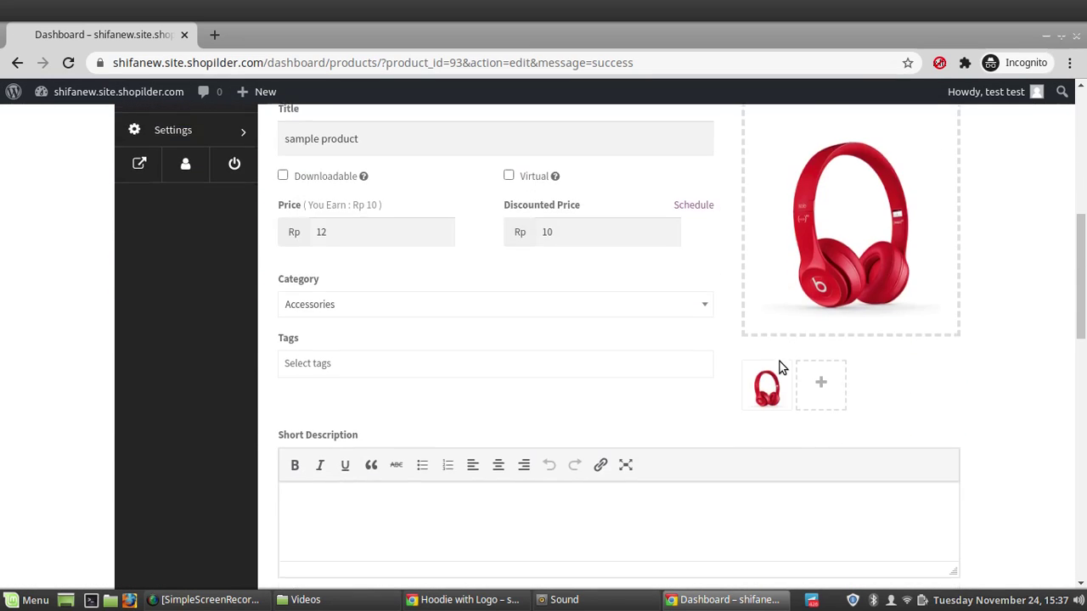
scroll(782, 366, "up", 4)
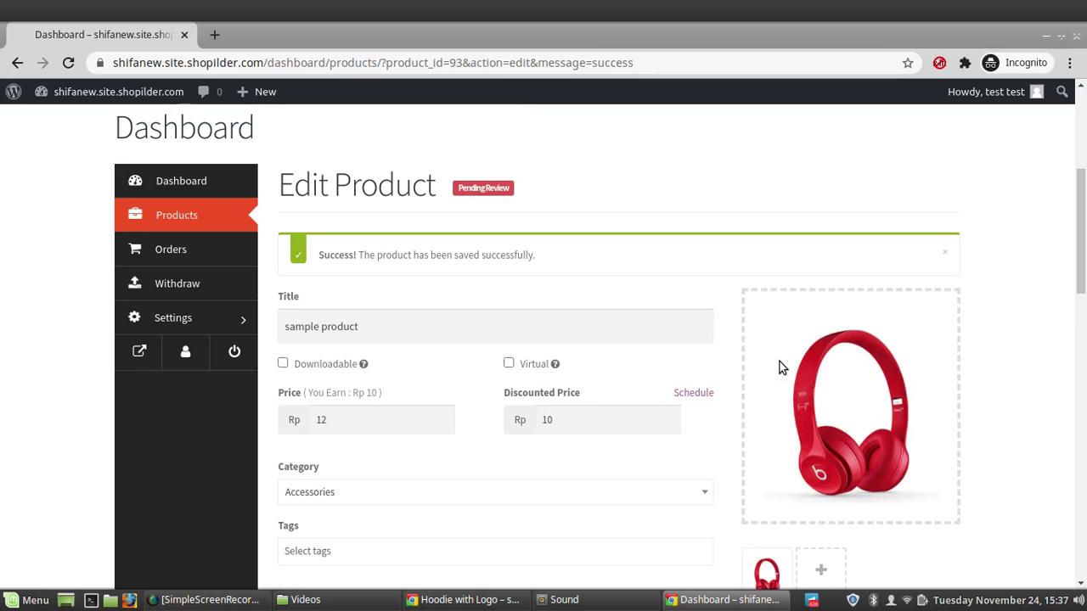
- Review the vendor's Orders page
left_click(184, 255)
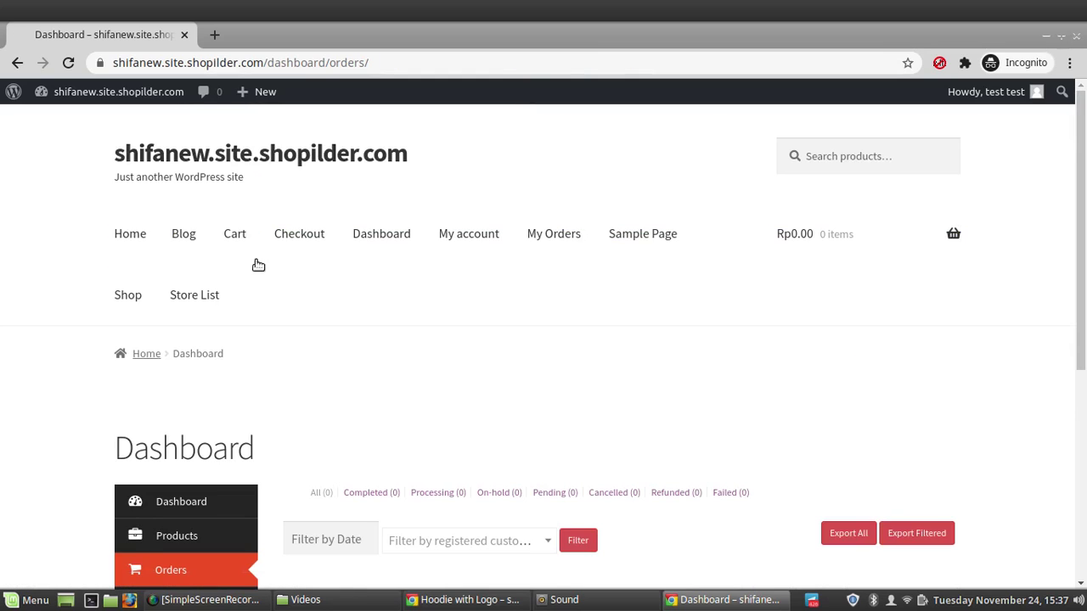
scroll(360, 293, "down", 3)
scroll(432, 339, "down", 2)
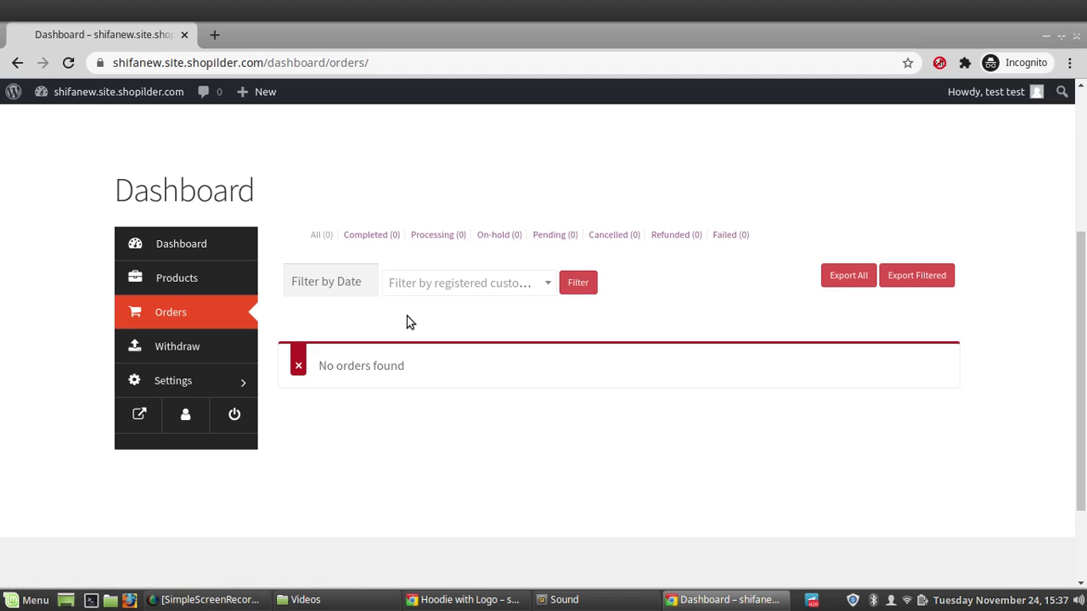
- Go to the Withdraw page showing Rp0.00 balance and no withdraw method
left_click(180, 358)
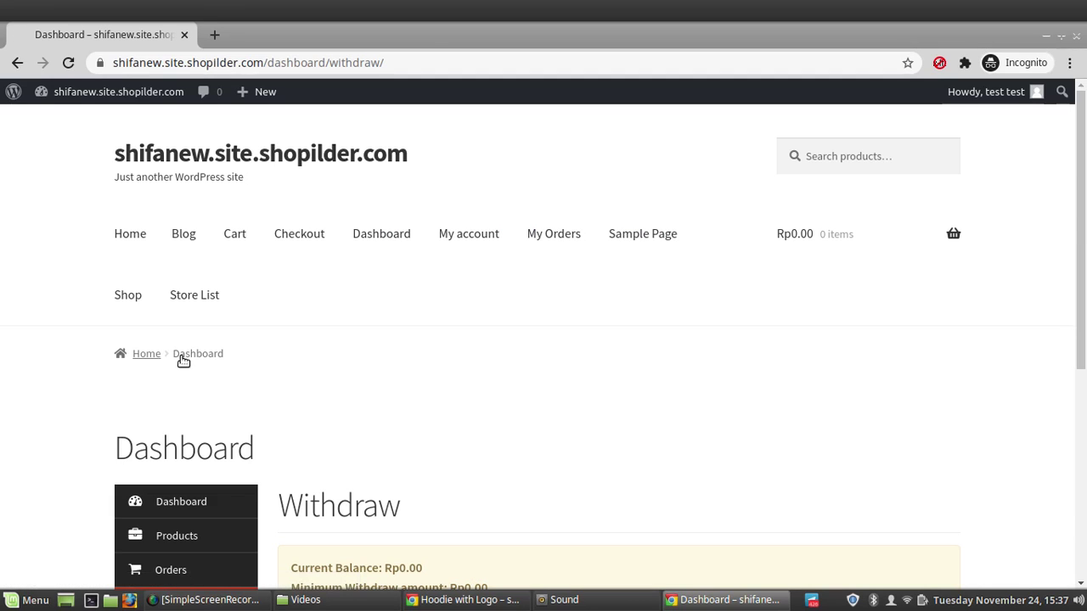
scroll(390, 388, "down", 3)
scroll(391, 388, "down", 2)
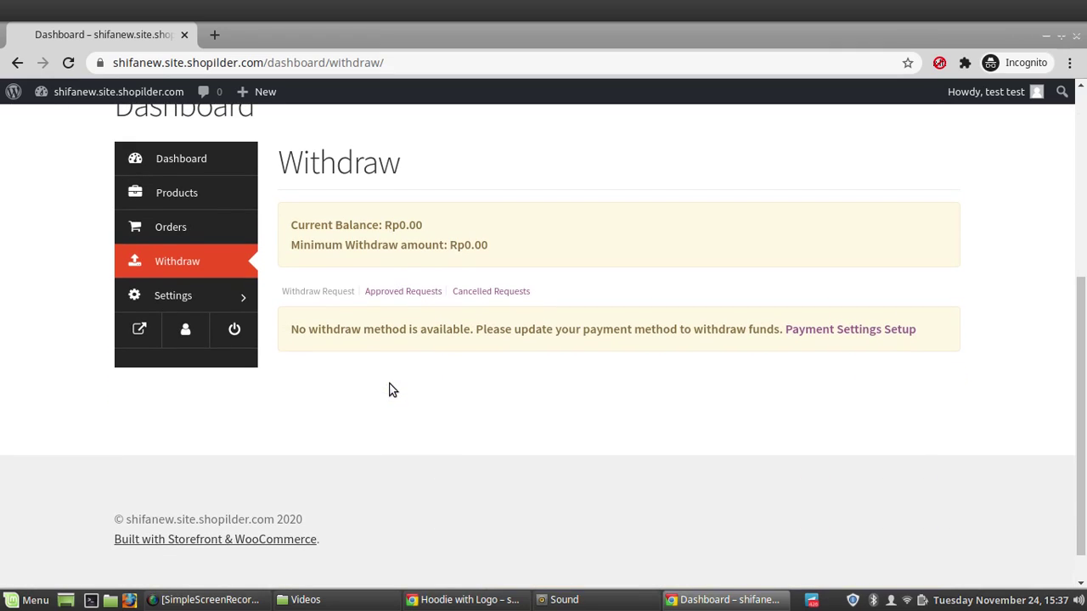
- Open the vendor's Store Settings page and look through the whole form
left_click(210, 293)
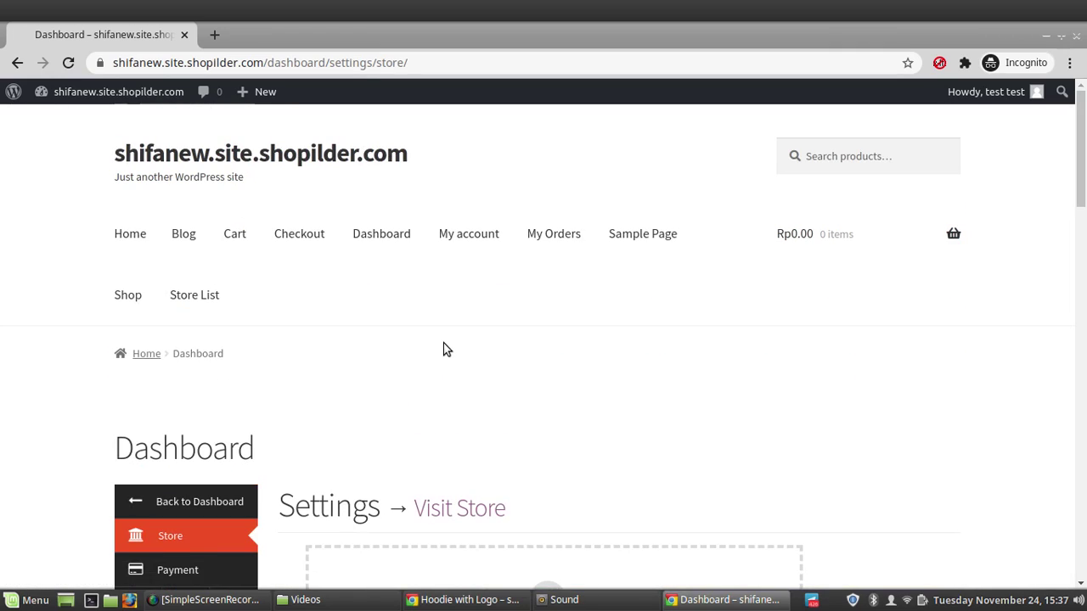
scroll(442, 348, "down", 3)
scroll(442, 348, "down", 4)
scroll(442, 348, "up", 3)
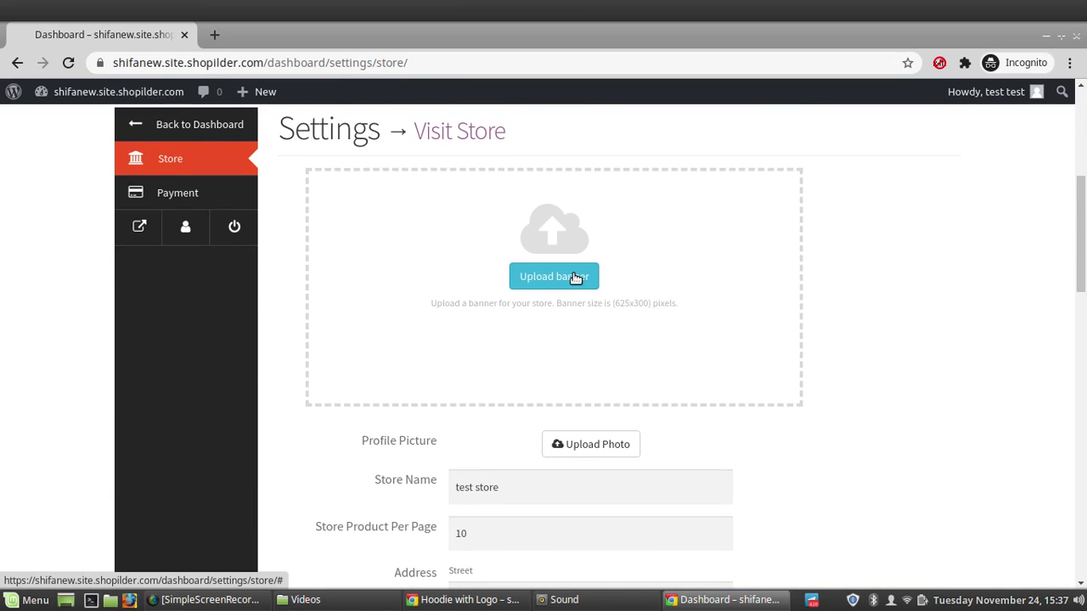
scroll(576, 277, "down", 2)
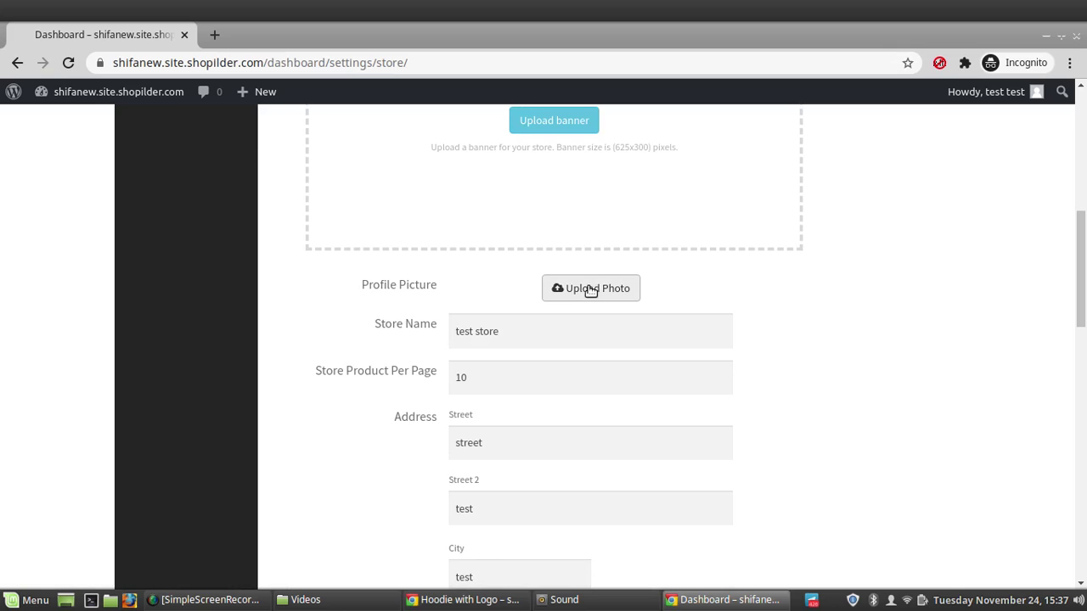
scroll(590, 291, "down", 5)
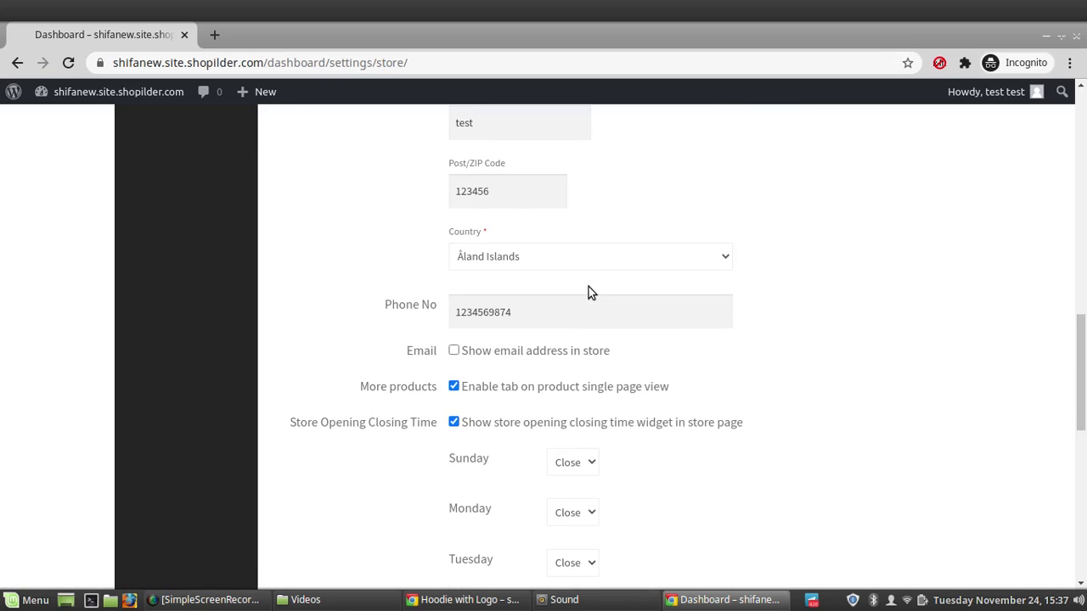
scroll(590, 291, "down", 5)
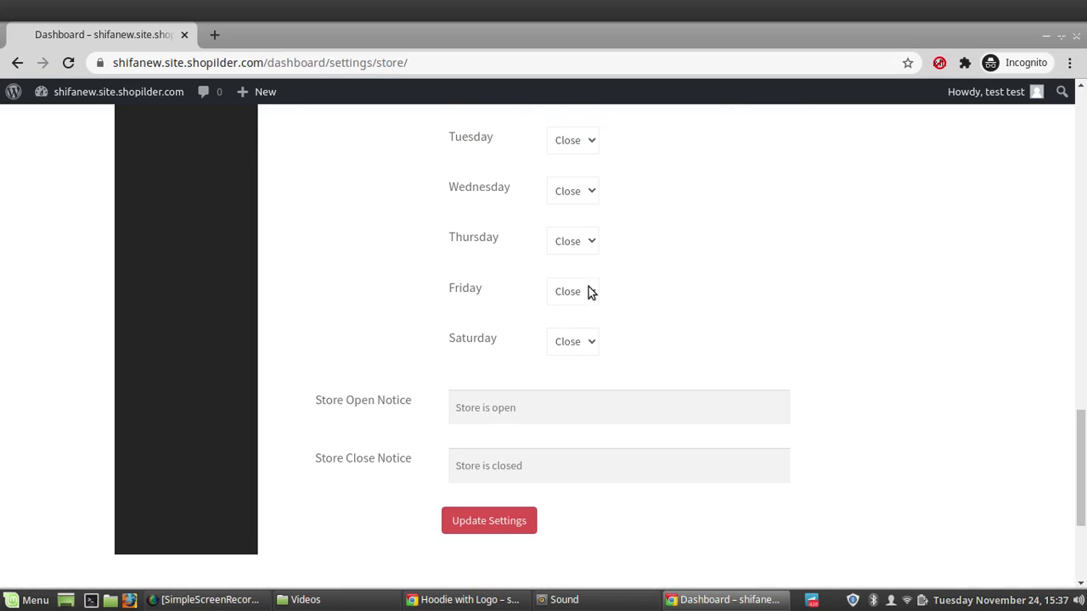
scroll(646, 330, "up", 1)
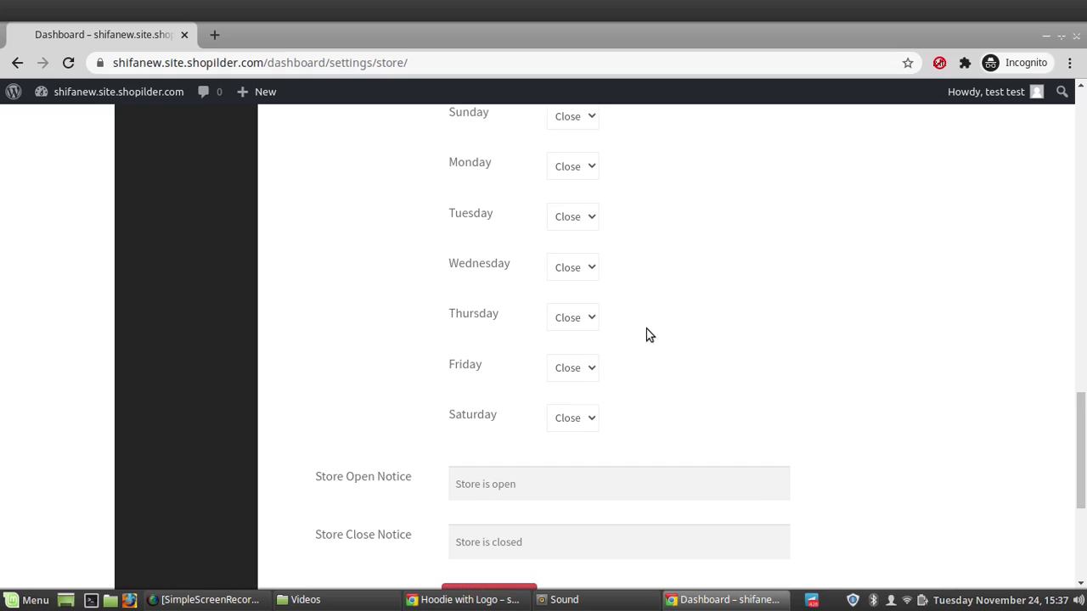
scroll(646, 335, "up", 1)
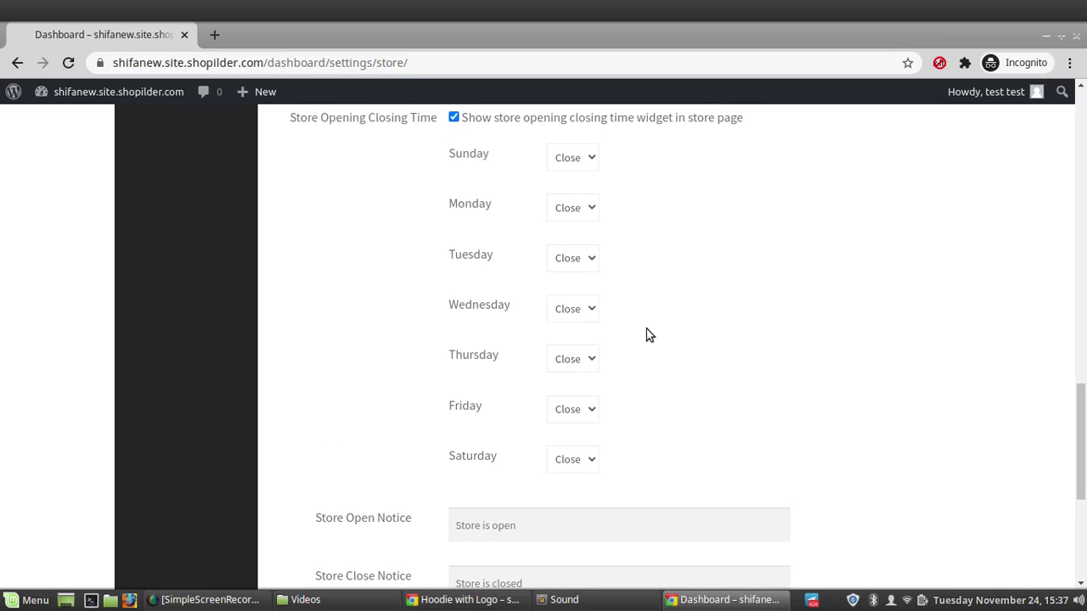
scroll(646, 335, "up", 10)
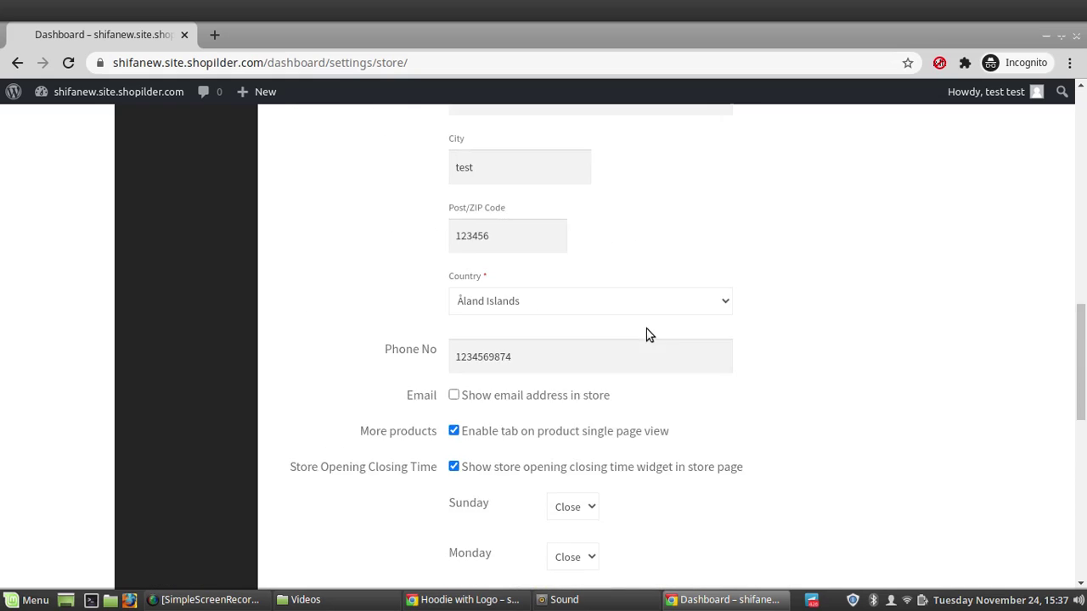
scroll(646, 335, "up", 3)
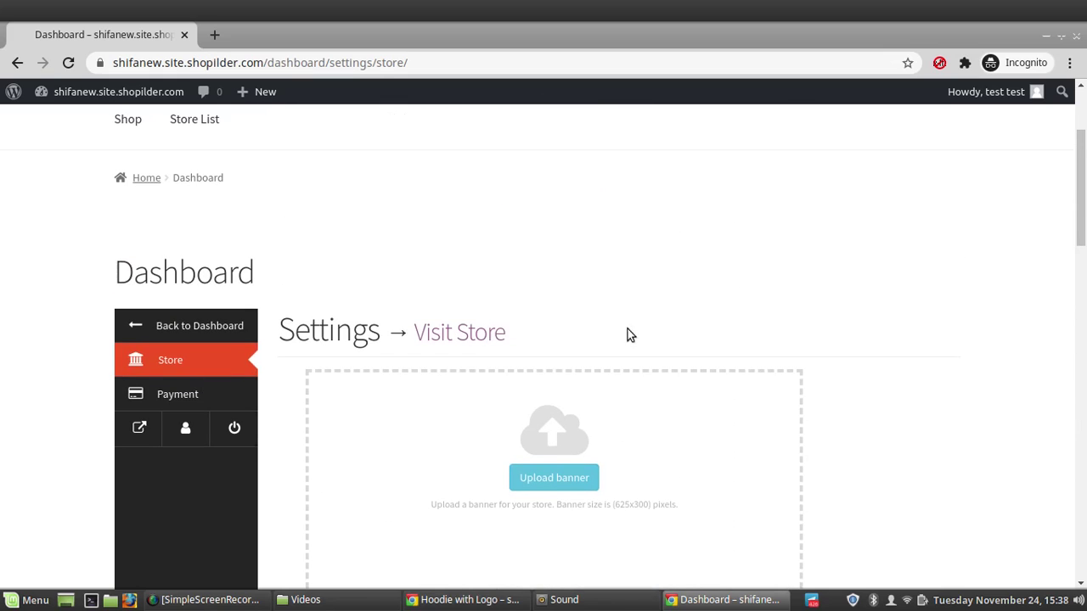
- Check Payment Settings (PayPal e-mail filled, Bank Transfer blank) and open the public store in a new tab
left_click(184, 386)
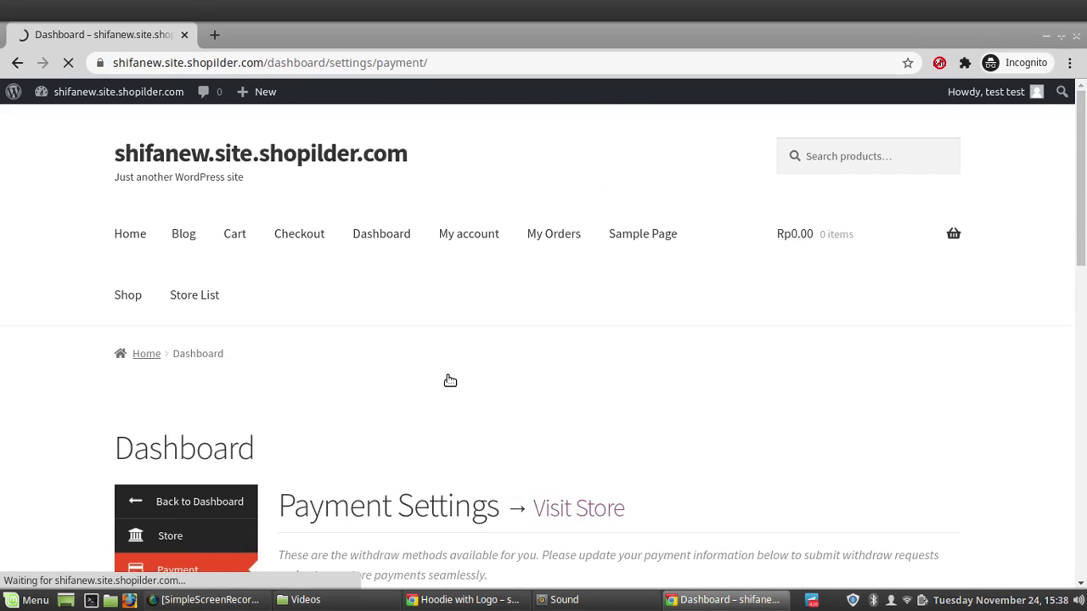
scroll(450, 380, "down", 8)
scroll(450, 380, "down", 5)
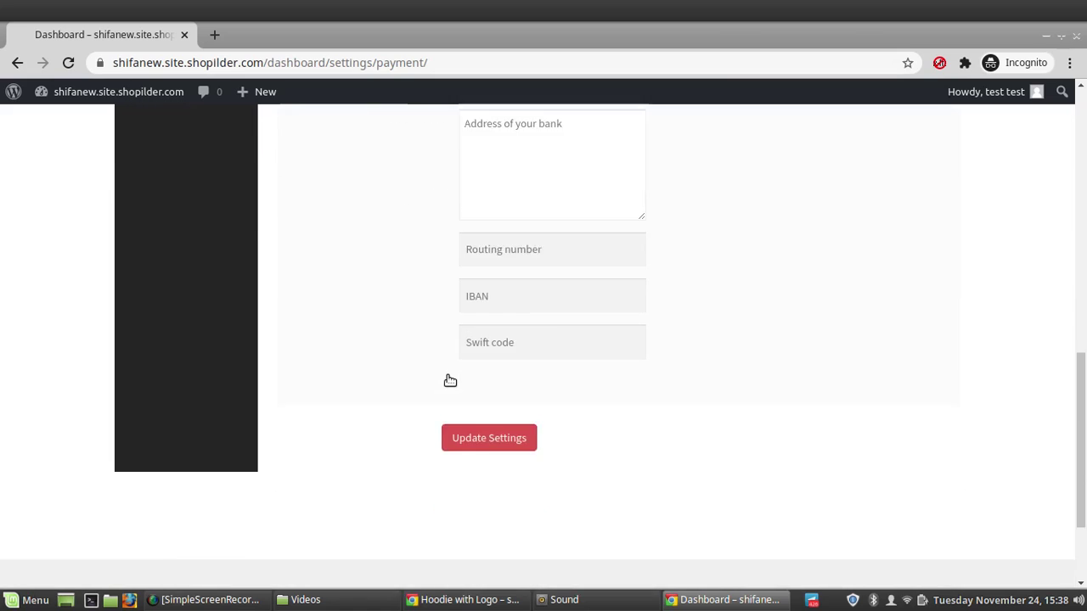
scroll(450, 381, "up", 6)
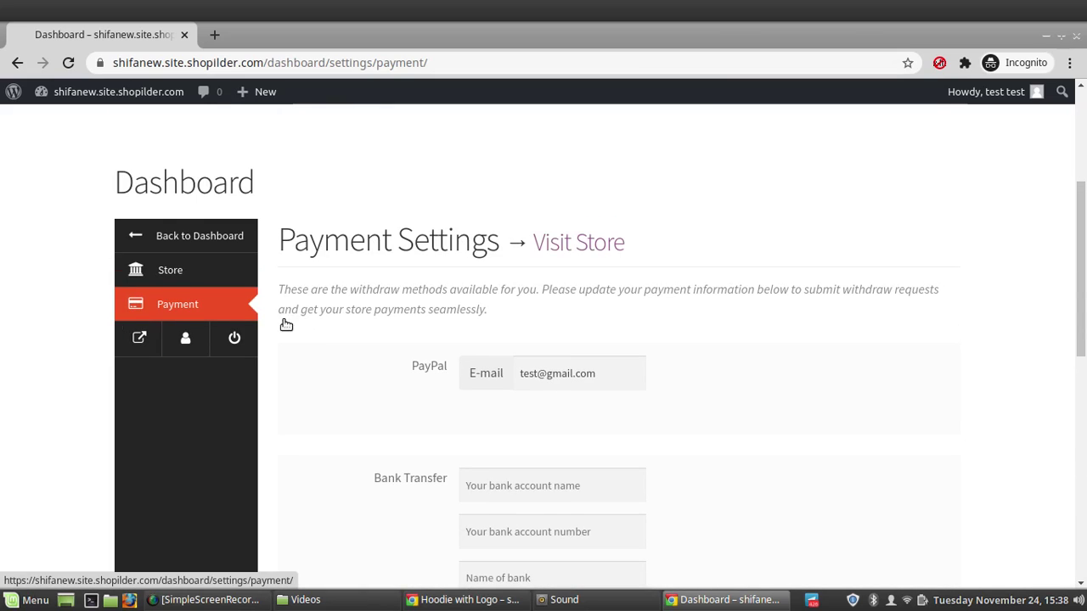
right_click(150, 339)
left_click(201, 348)
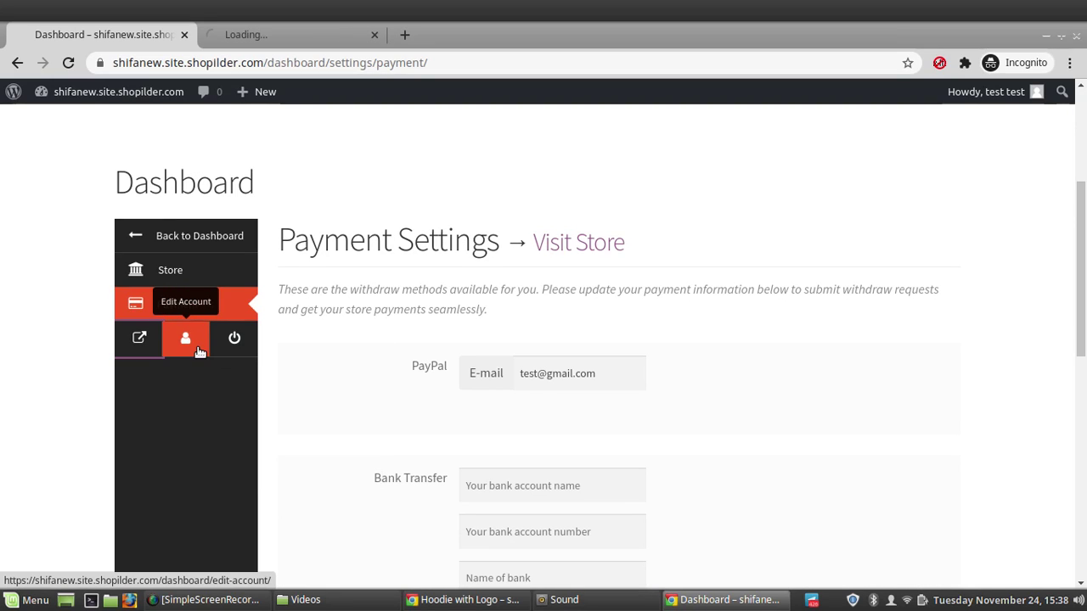
- View the test store's storefront, which shows Store Closed and no products found
left_click(245, 36)
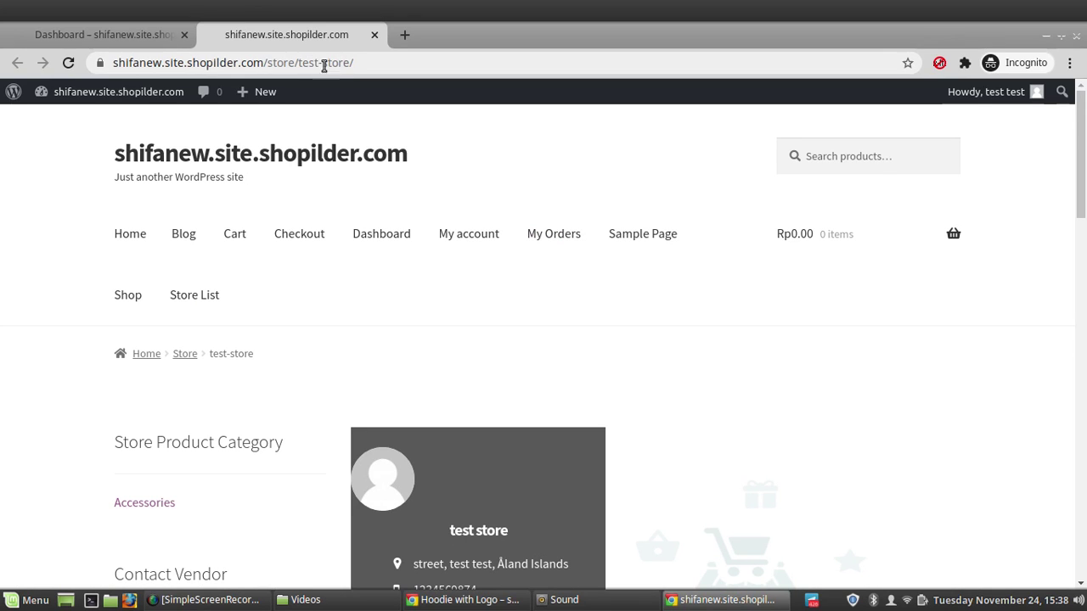
scroll(375, 182, "down", 5)
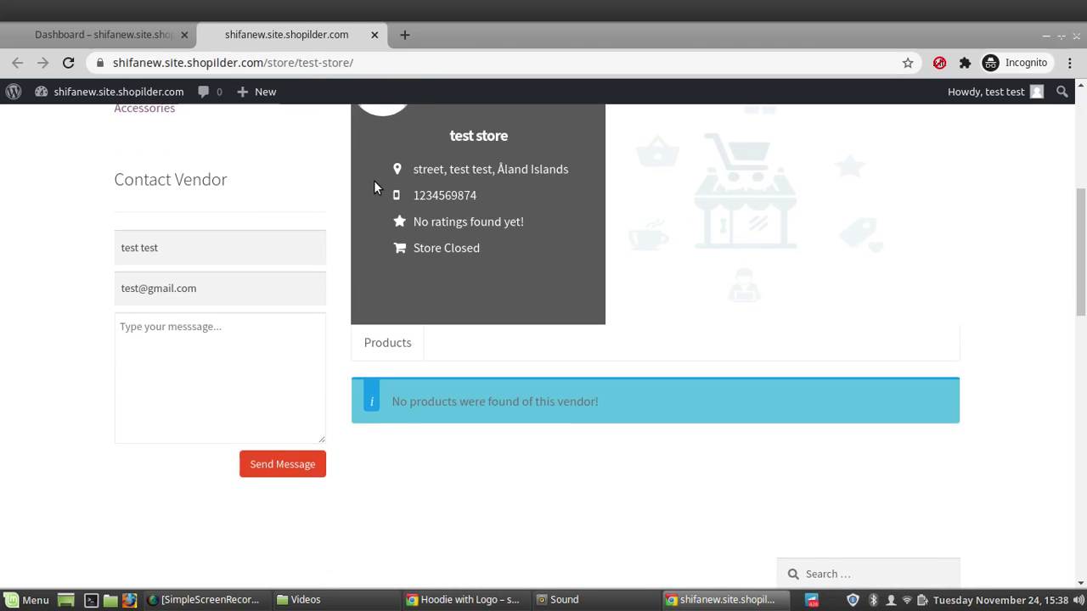
scroll(373, 186, "up", 3)
scroll(373, 187, "down", 2)
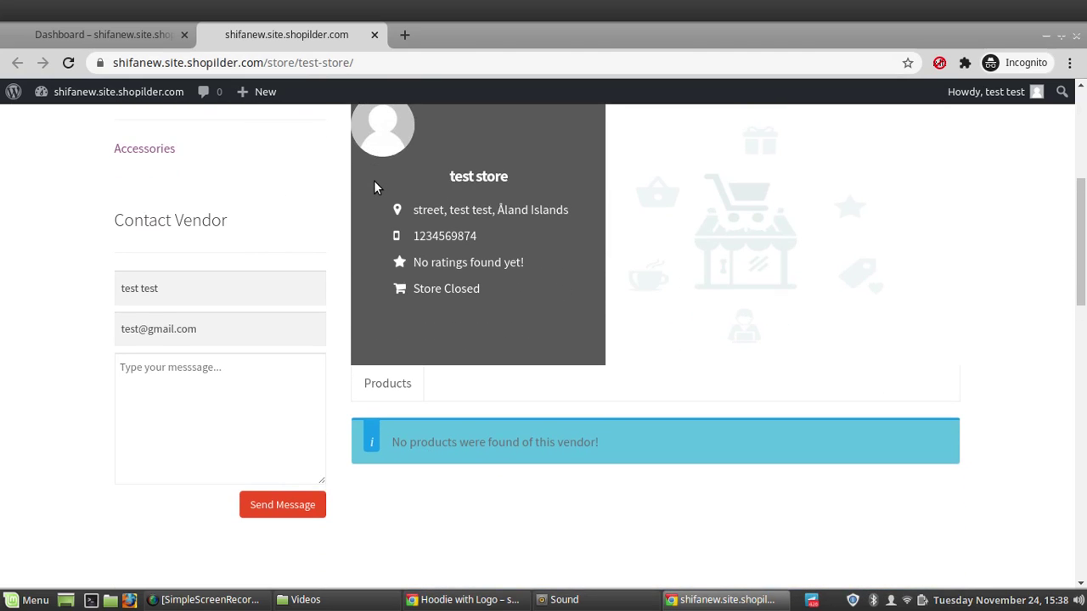
scroll(374, 183, "up", 2)
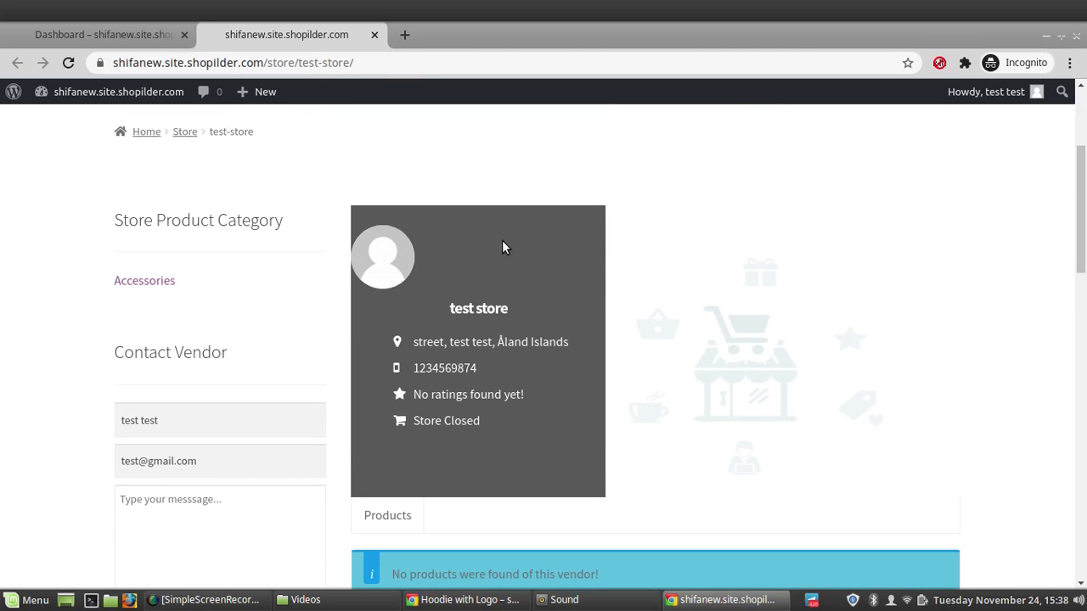
scroll(507, 308, "down", 3)
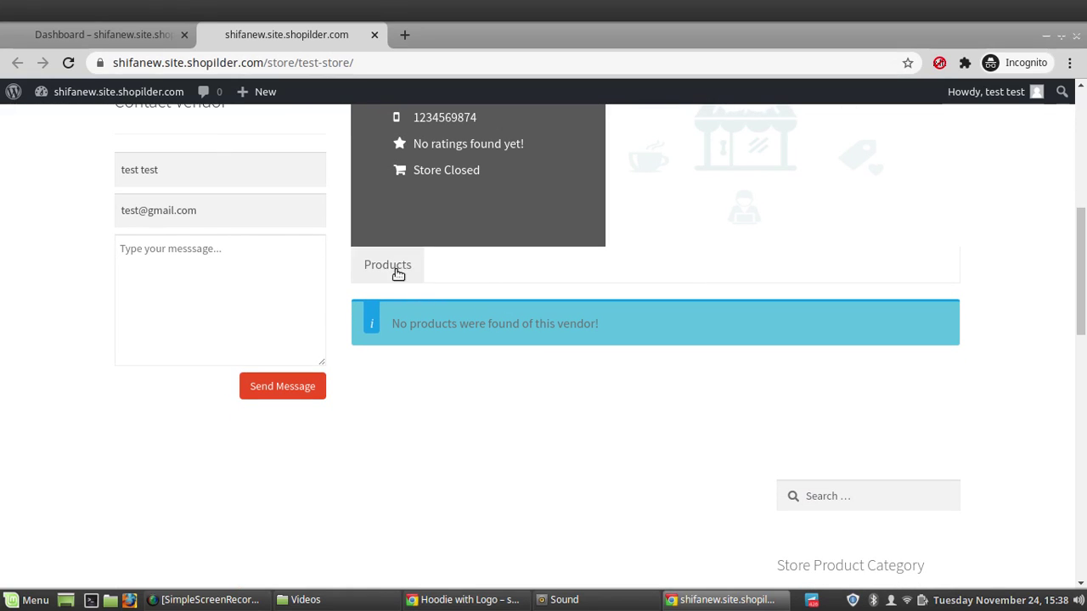
scroll(536, 270, "down", 1)
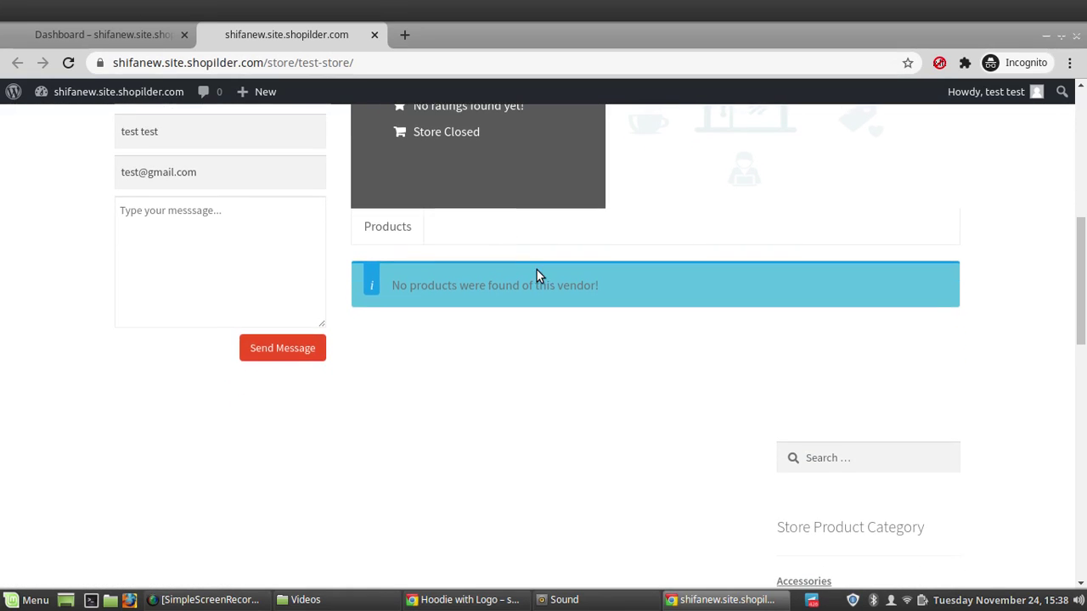
scroll(537, 270, "up", 3)
scroll(719, 282, "up", 2)
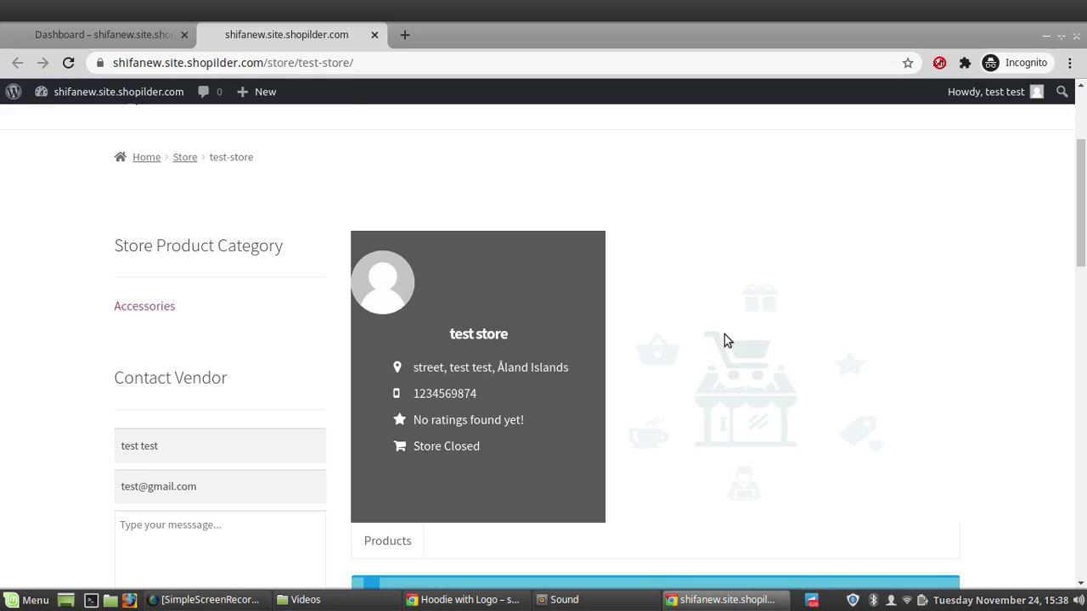
scroll(807, 444, "down", 3)
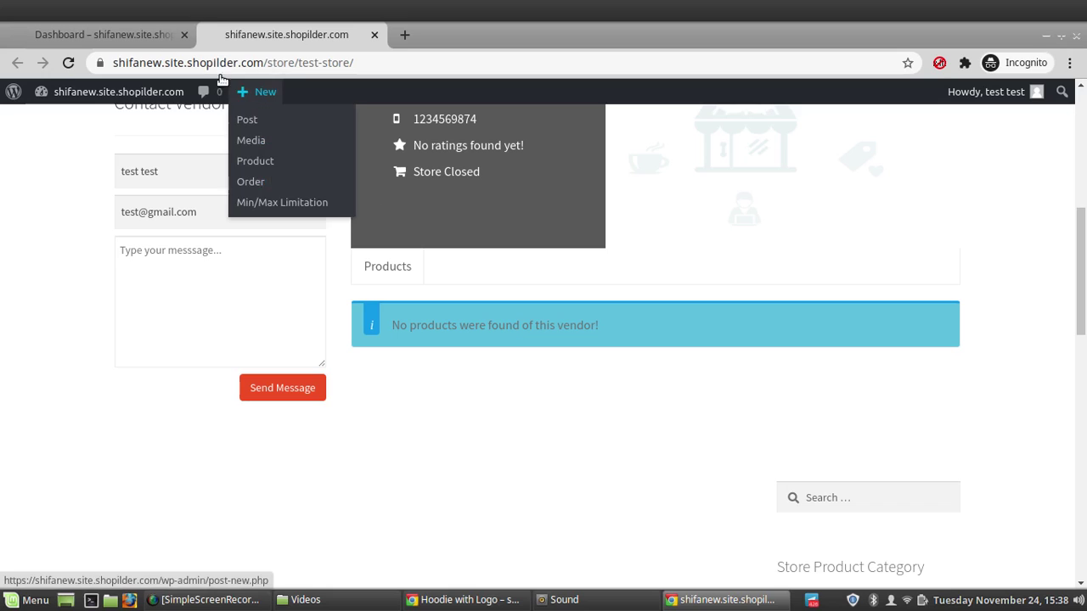
scroll(508, 250, "up", 1)
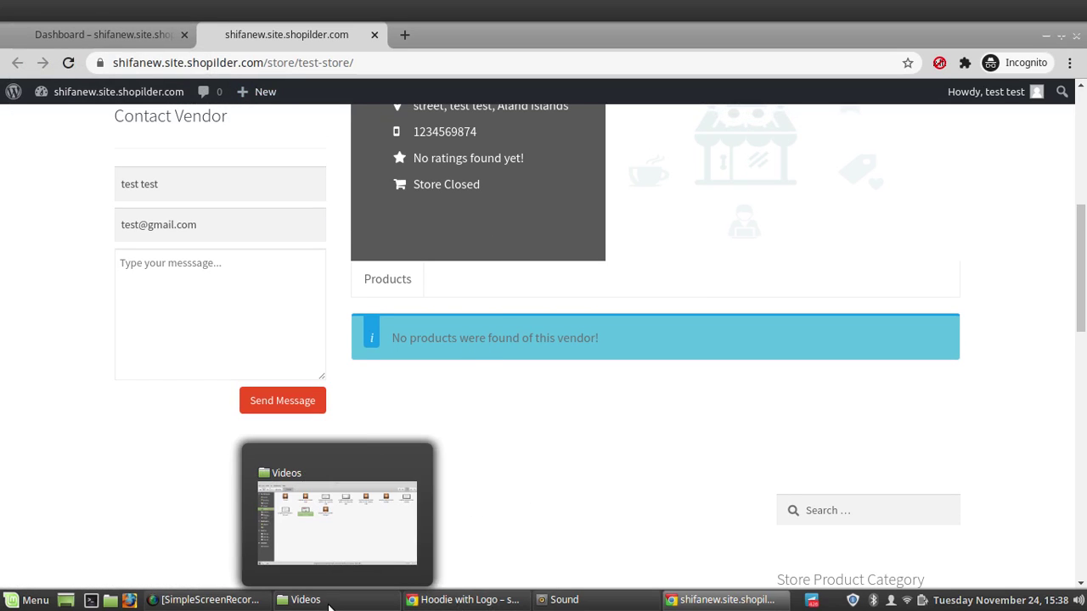
- In the admin window, open Dokan > Vendors and list test store's products
left_click(459, 603)
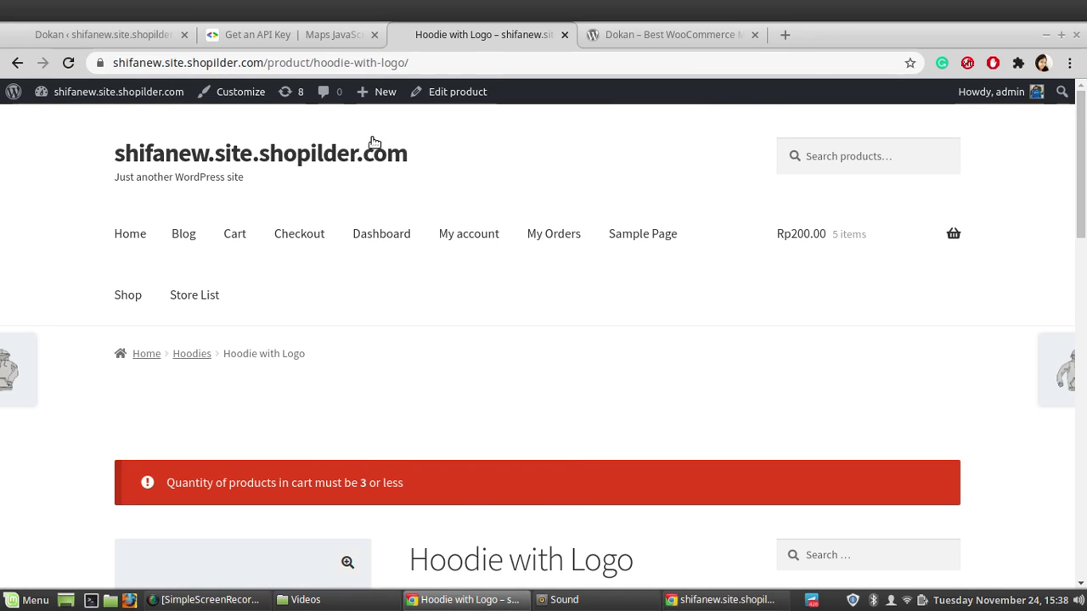
left_click(141, 27)
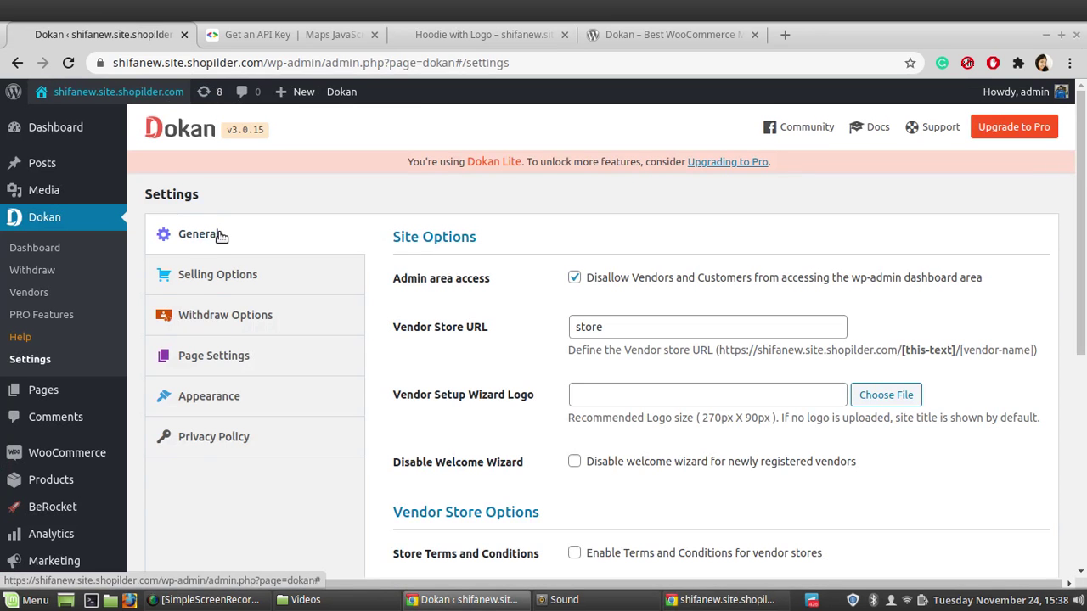
left_click(63, 295)
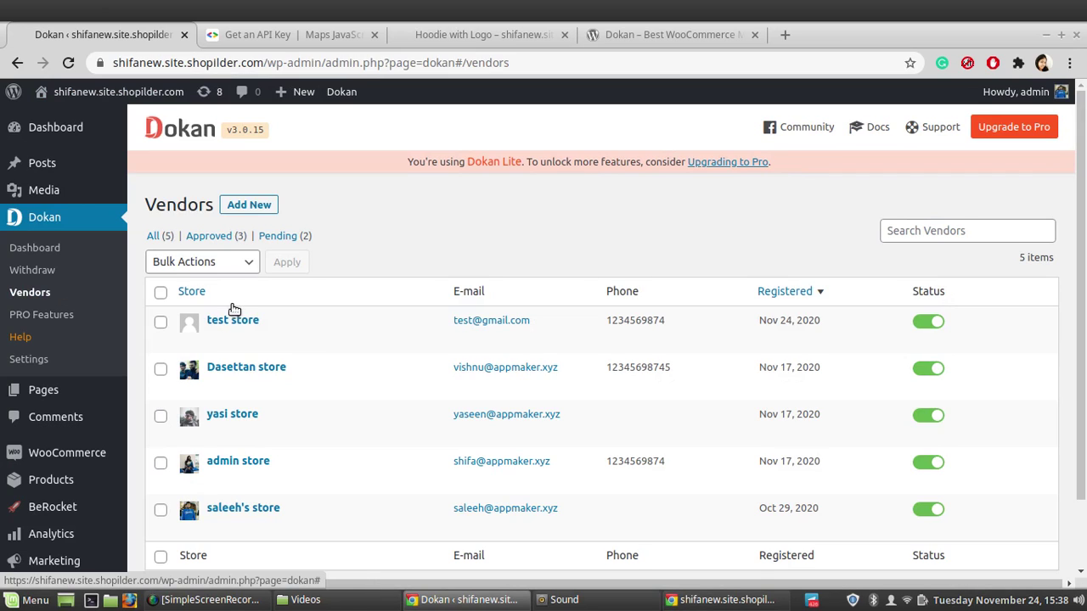
mouse_move(229, 324)
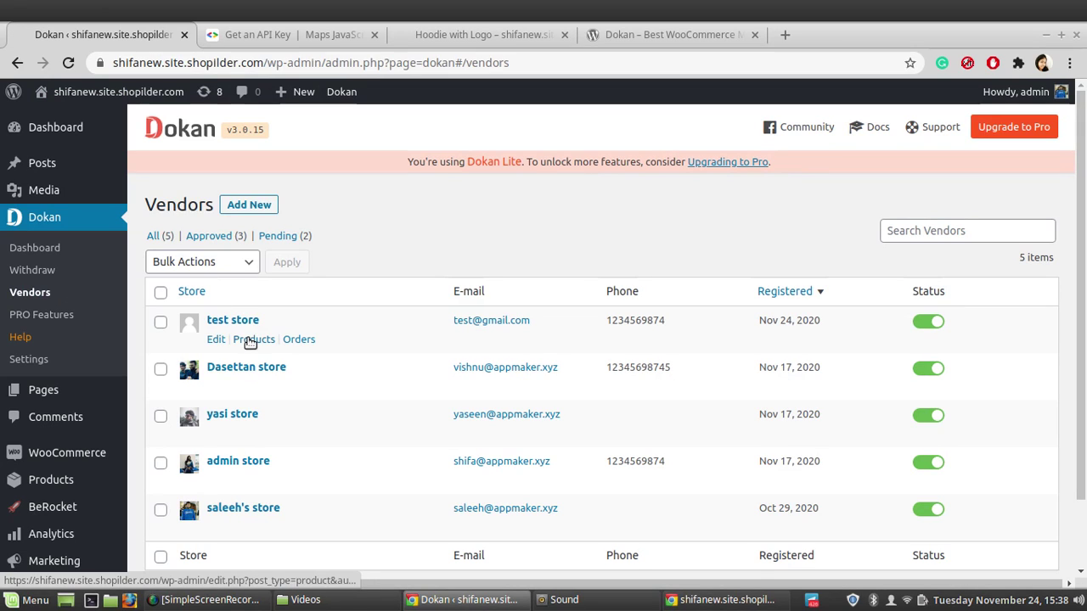
left_click(250, 340)
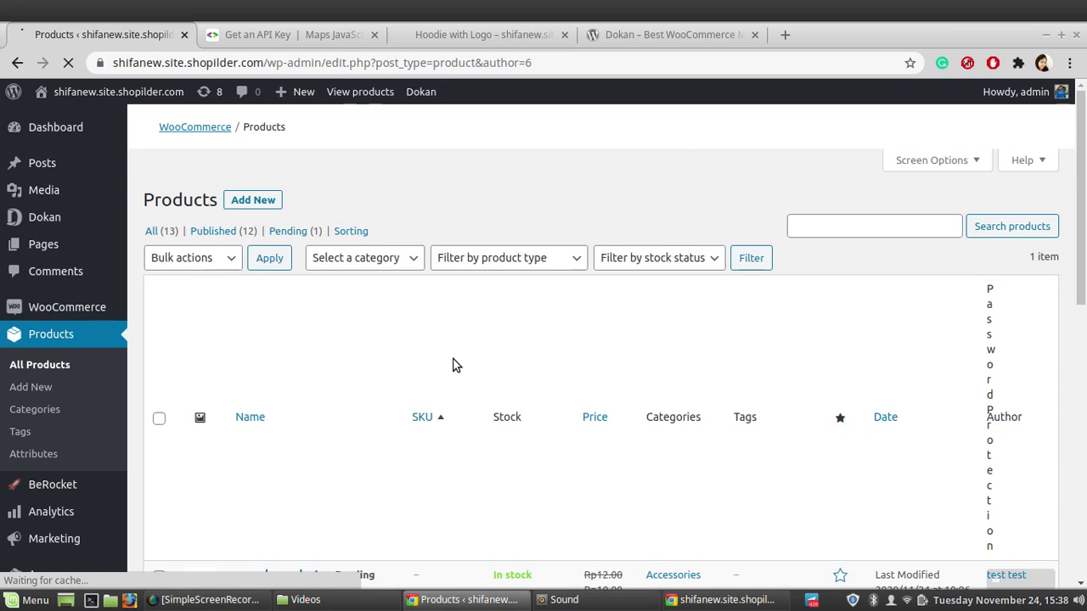
- Confirm sample product is still Pending, then return to the vendor's Products dashboard
scroll(451, 363, "down", 3)
scroll(453, 365, "down", 7)
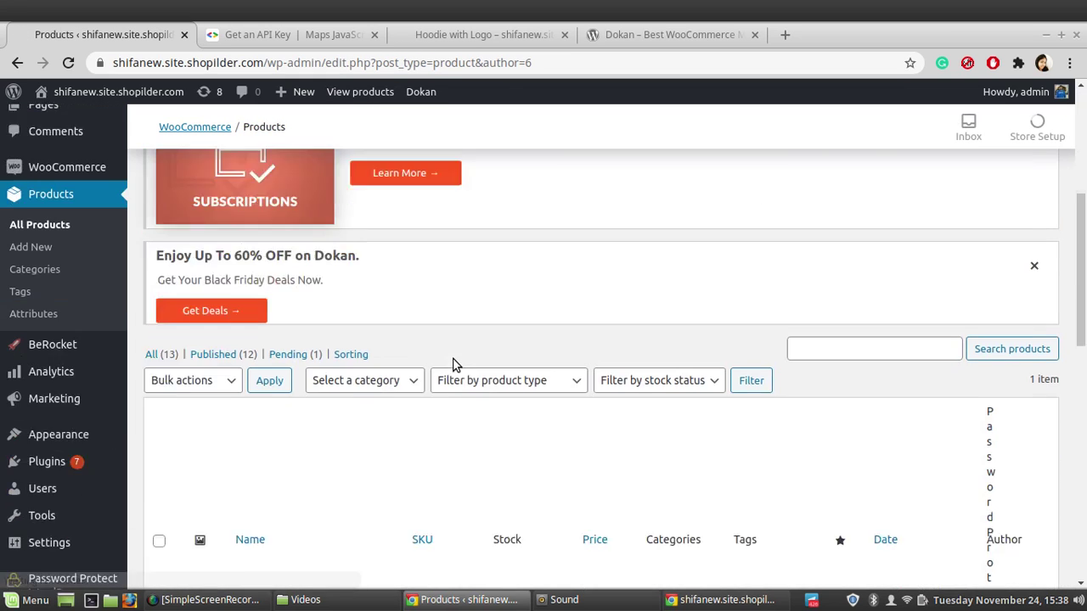
scroll(453, 365, "down", 1)
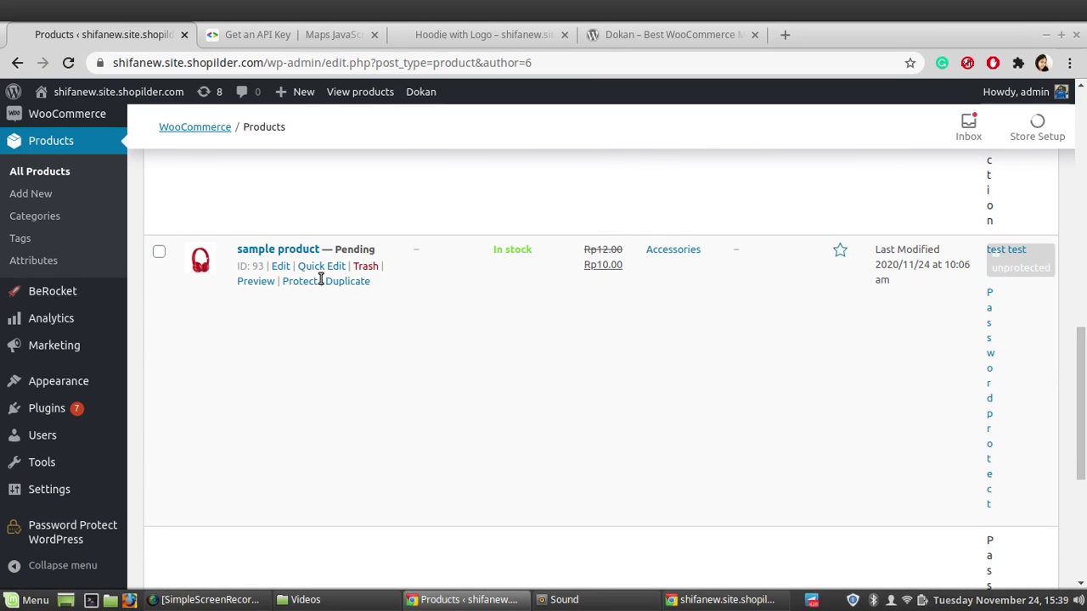
scroll(645, 340, "down", 8)
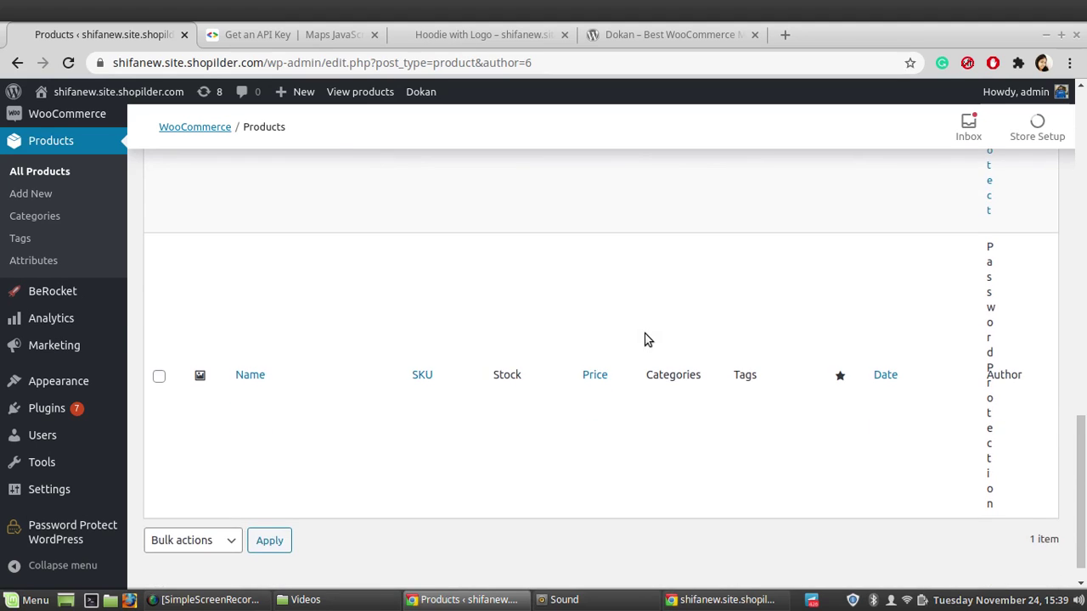
scroll(645, 339, "up", 8)
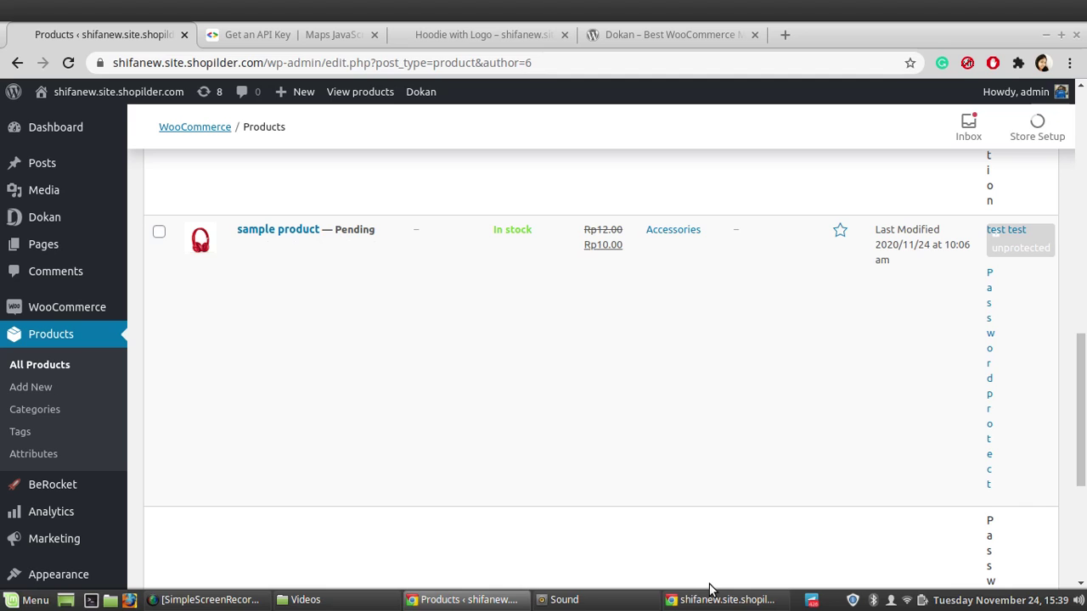
scroll(709, 585, "down", 3)
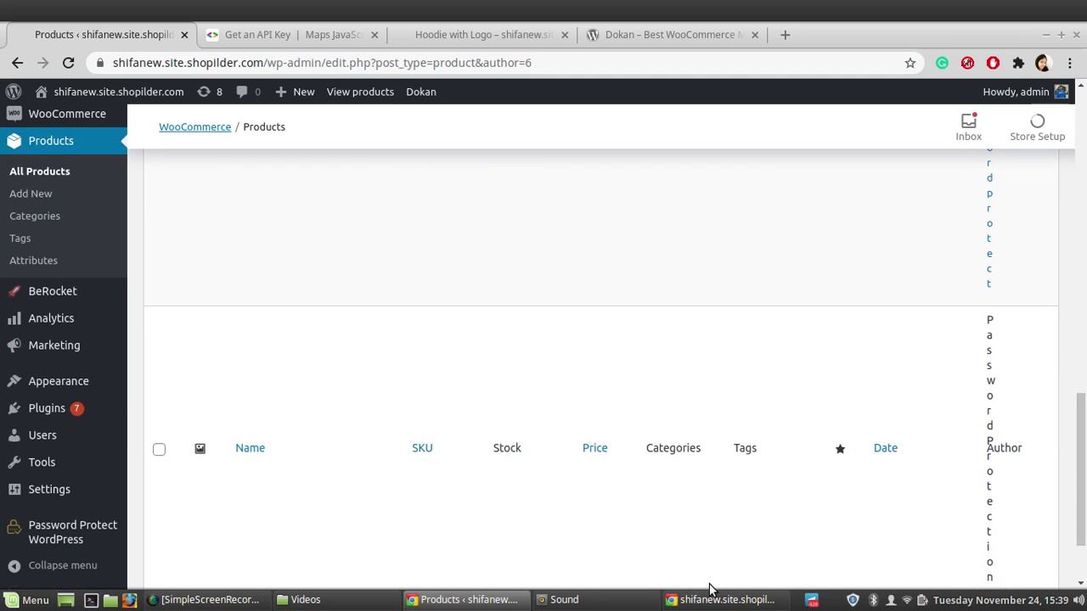
scroll(710, 584, "down", 2)
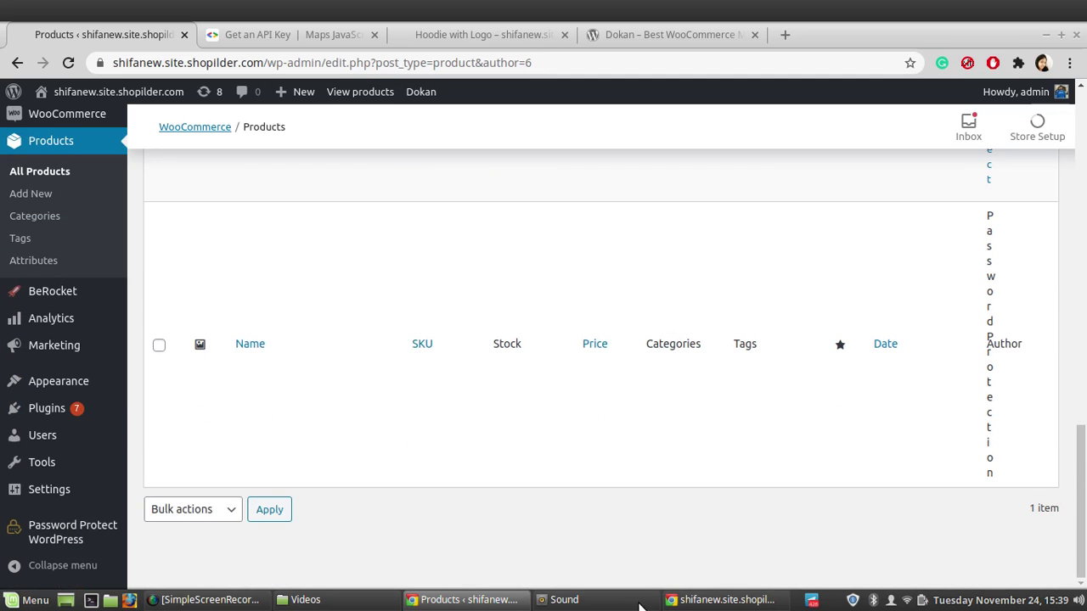
left_click(216, 599)
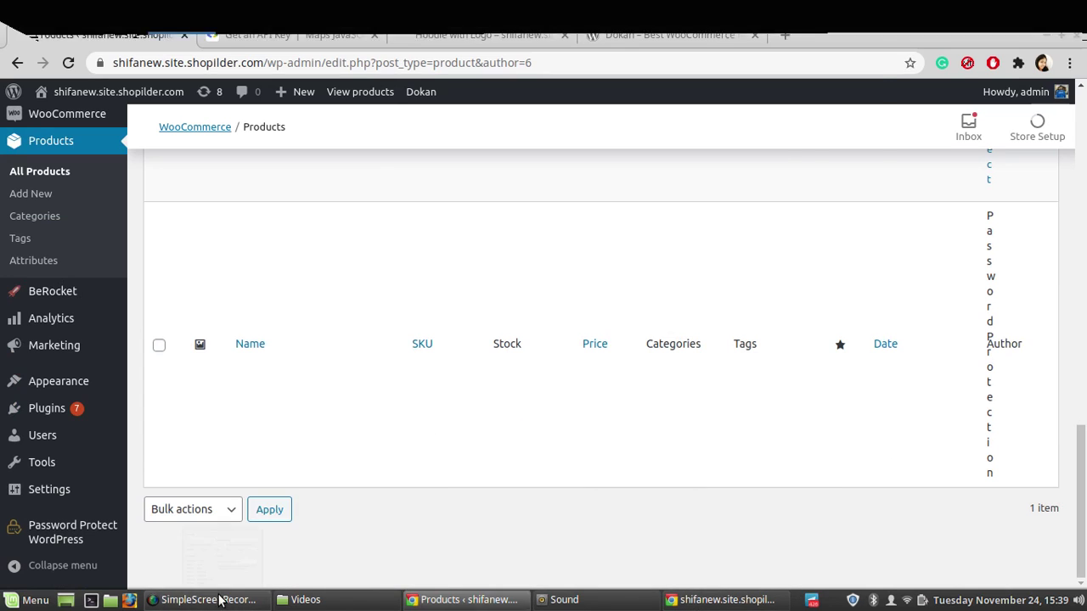
left_click(787, 83)
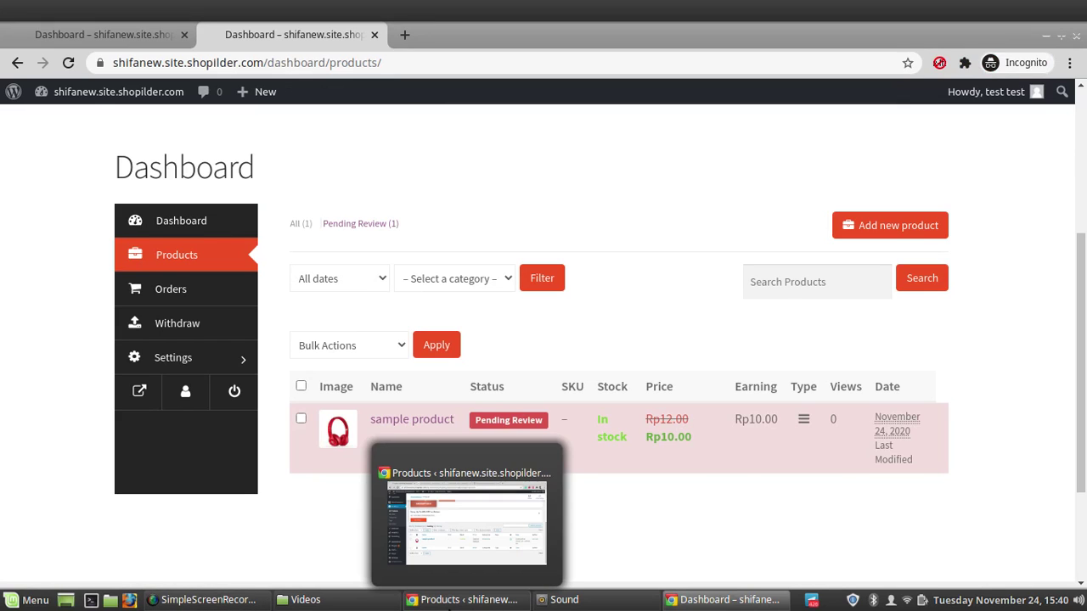
- Bring the admin window's pending products list back to the front
left_click(450, 603)
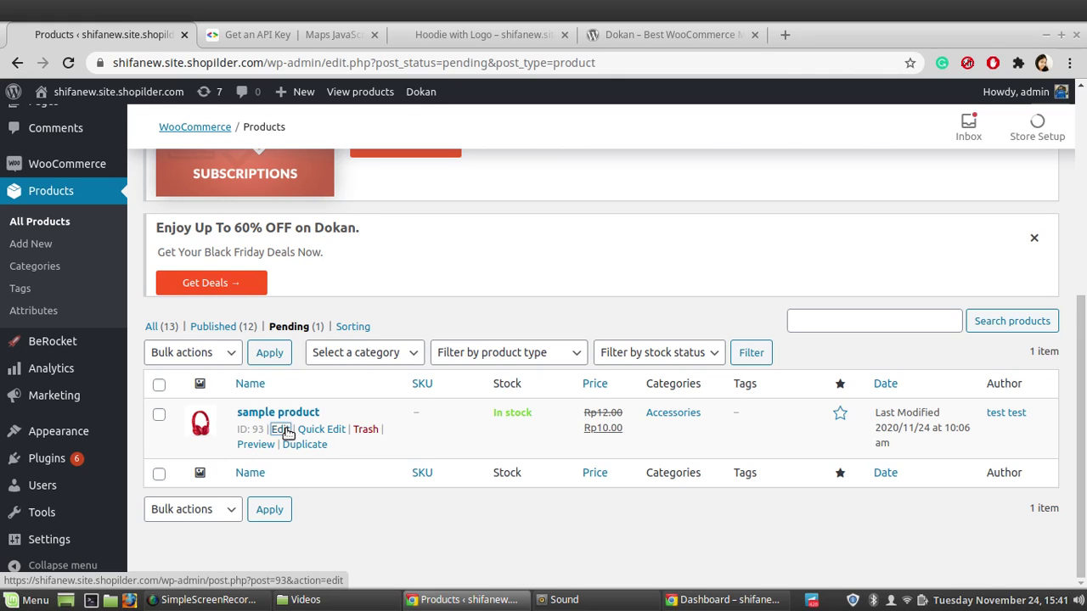
- Review sample product's Edit Product page (Pending Review, price 12, sale 10), then go back
left_click(281, 429)
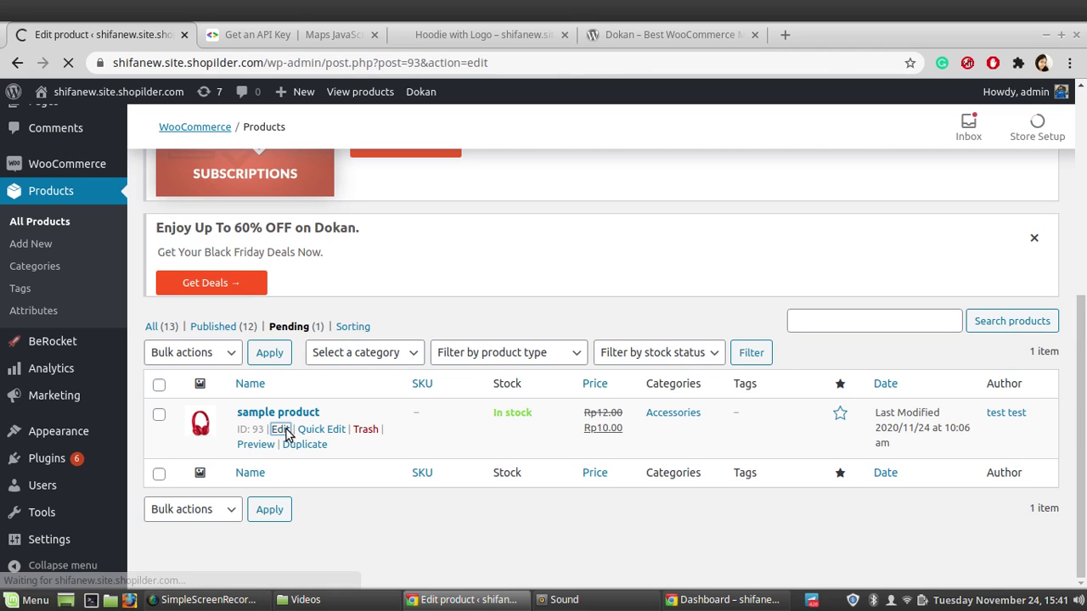
scroll(715, 335, "down", 3)
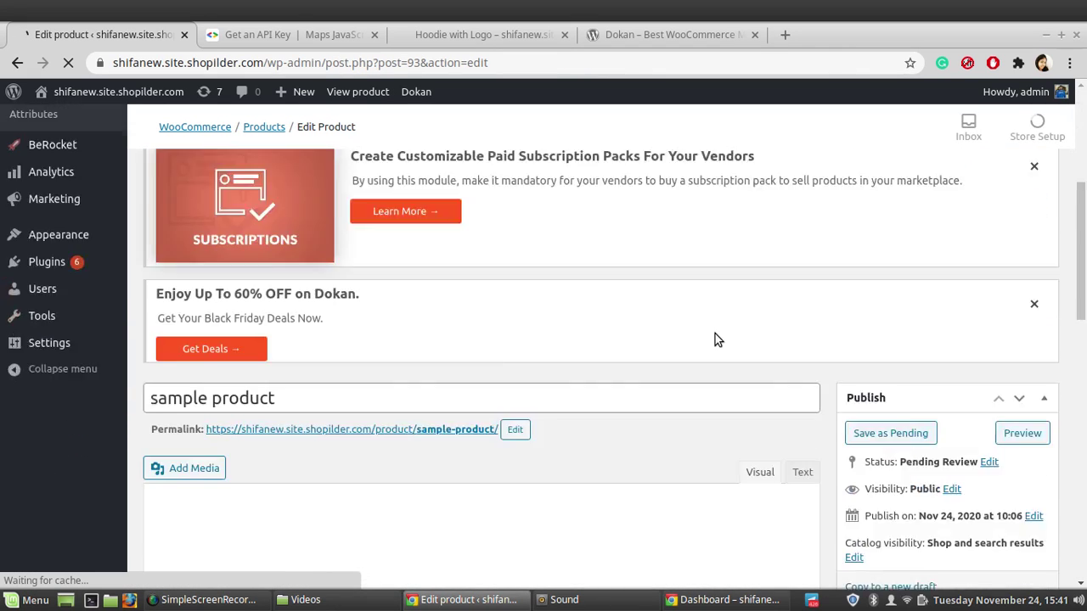
scroll(715, 334, "up", 5)
scroll(715, 333, "down", 5)
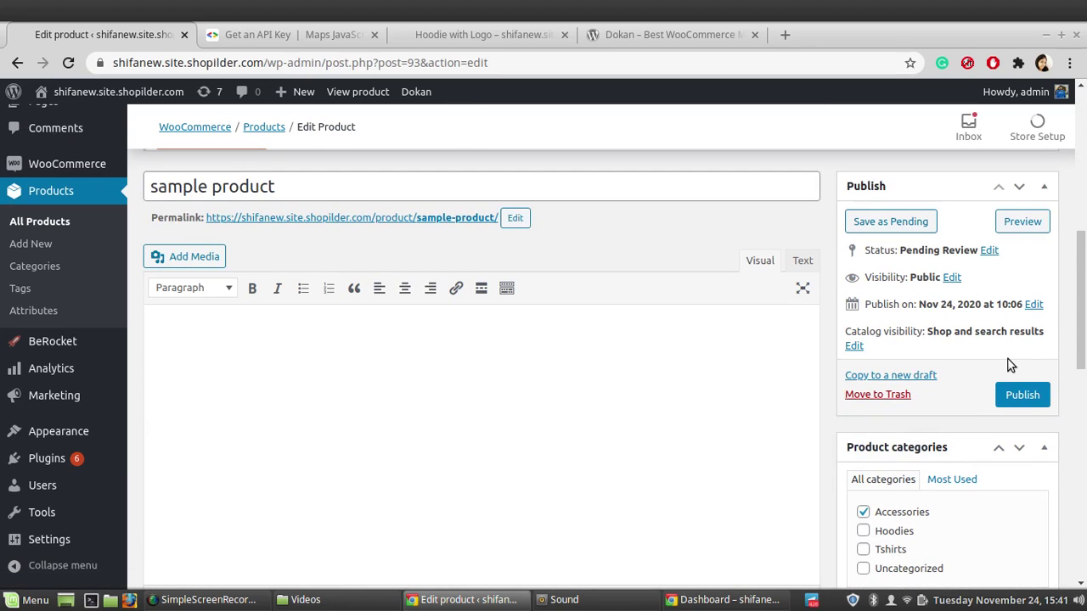
scroll(1010, 365, "down", 10)
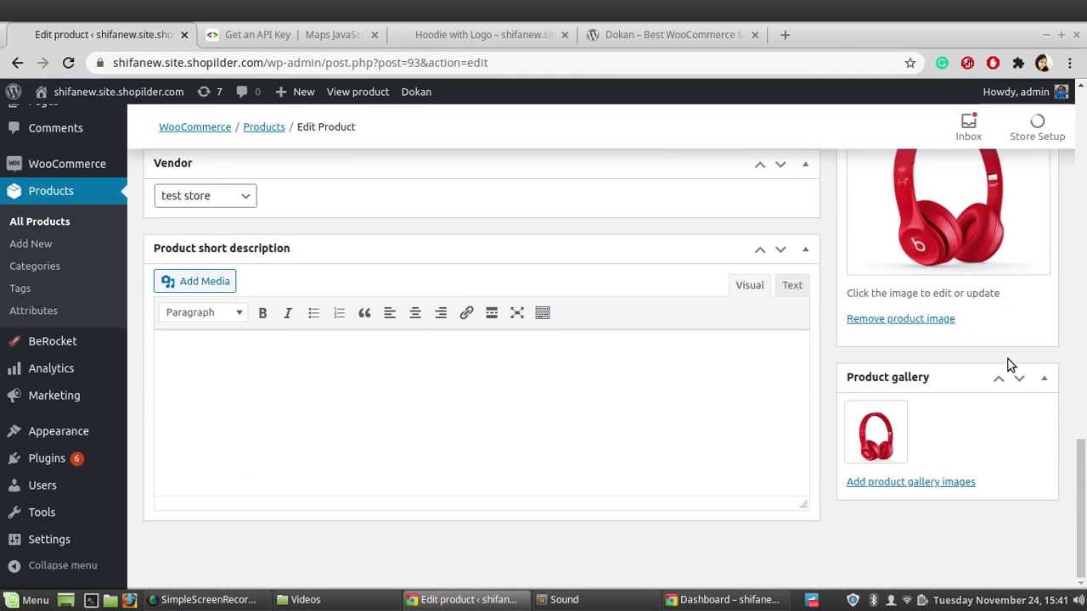
scroll(1011, 365, "up", 8)
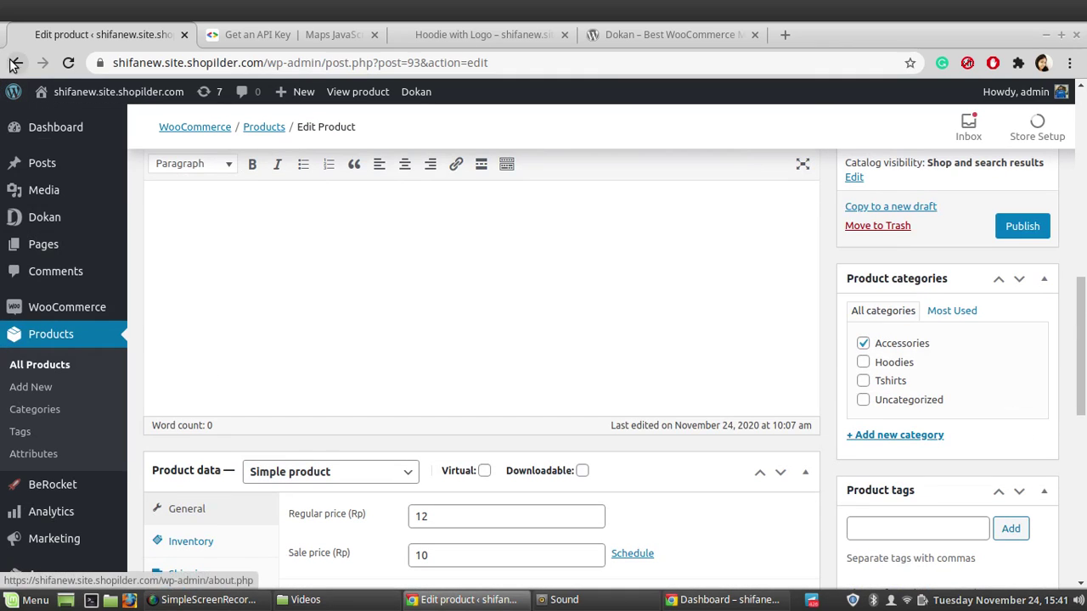
scroll(194, 208, "down", 5)
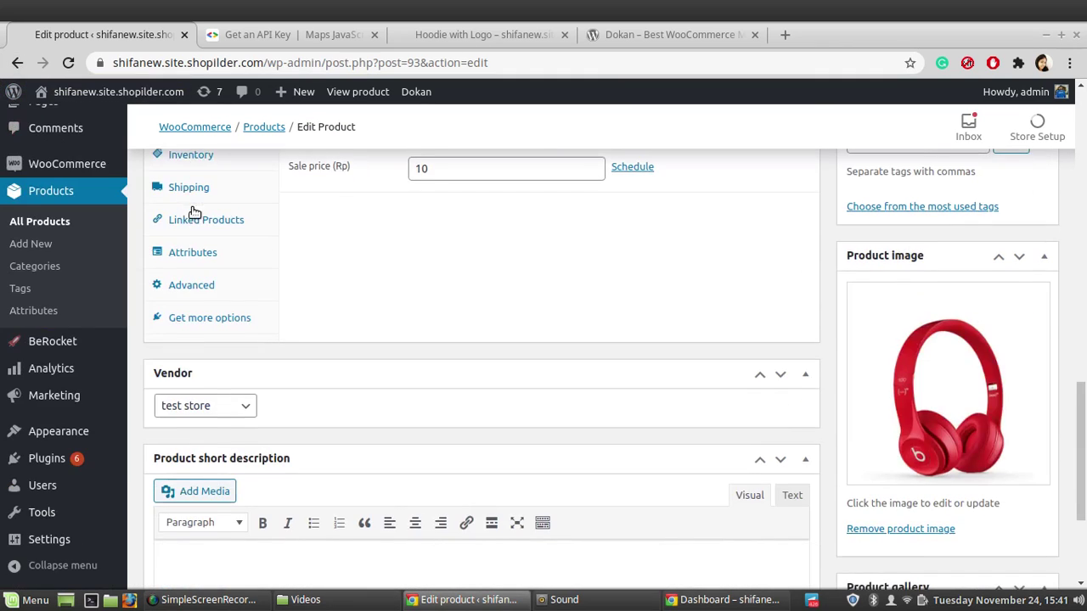
left_click(17, 63)
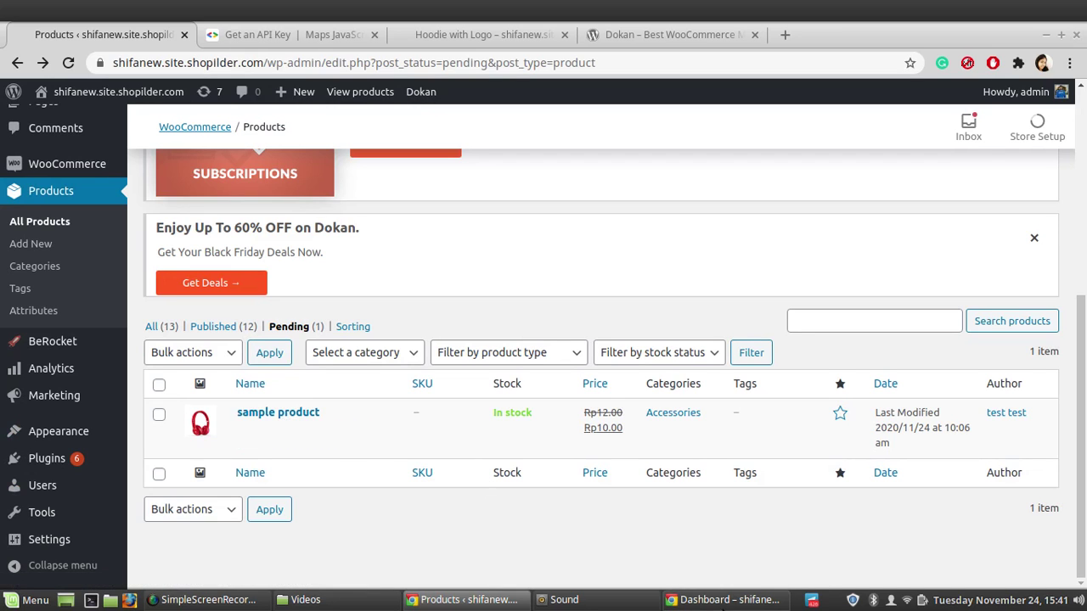
- Minimize the SimpleScreenRecorder window
mouse_move(326, 604)
mouse_move(600, 607)
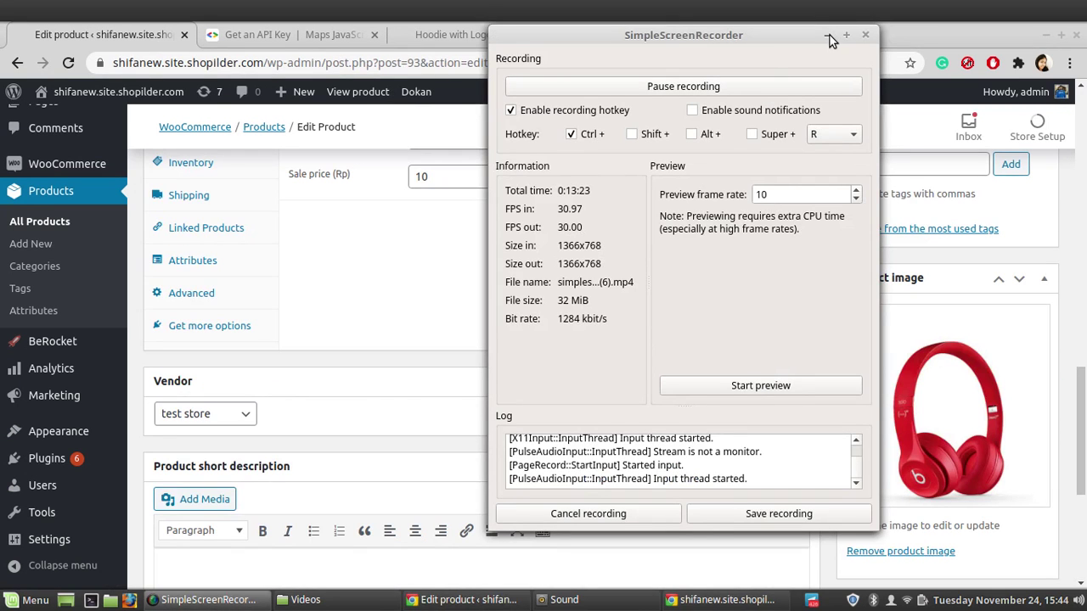
left_click(830, 35)
- Publish sample product with Update and confirm the Product updated notice
scroll(695, 216, "down", 1)
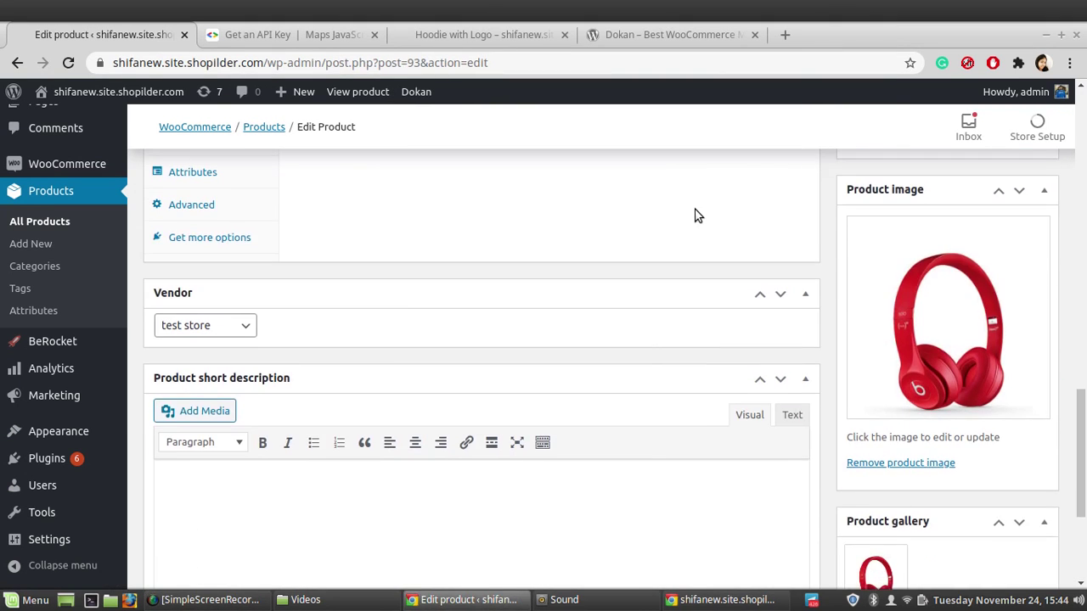
scroll(694, 216, "up", 1)
scroll(695, 216, "up", 7)
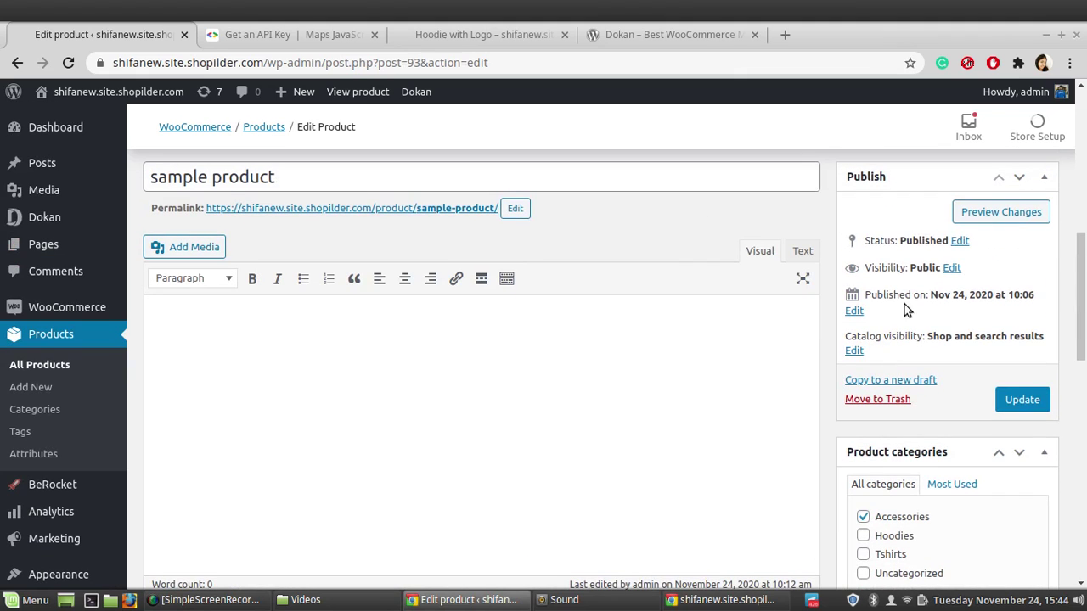
left_click(1018, 399)
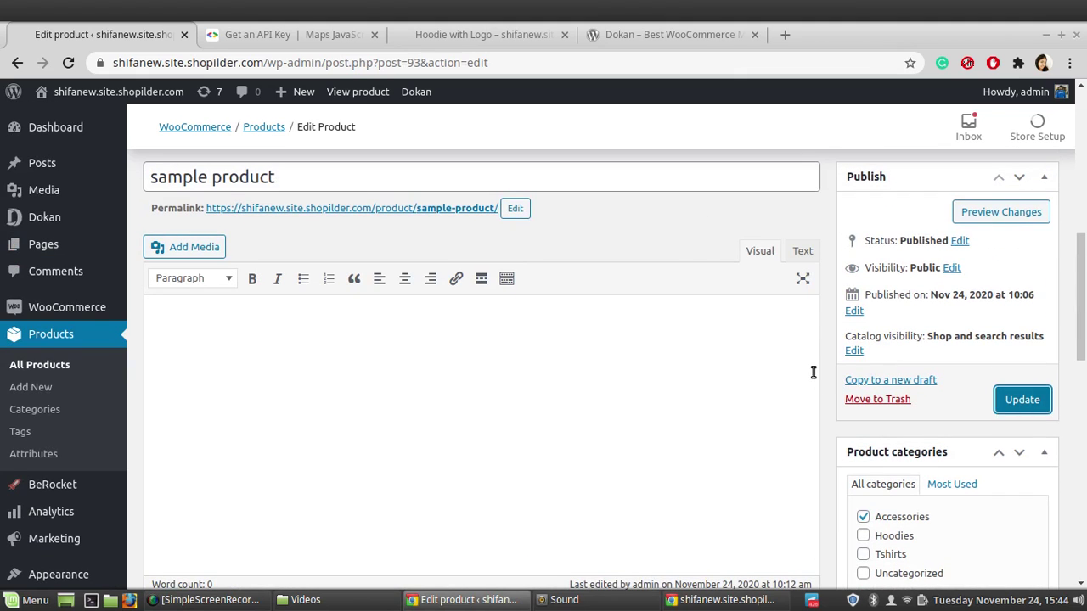
scroll(812, 372, "down", 2)
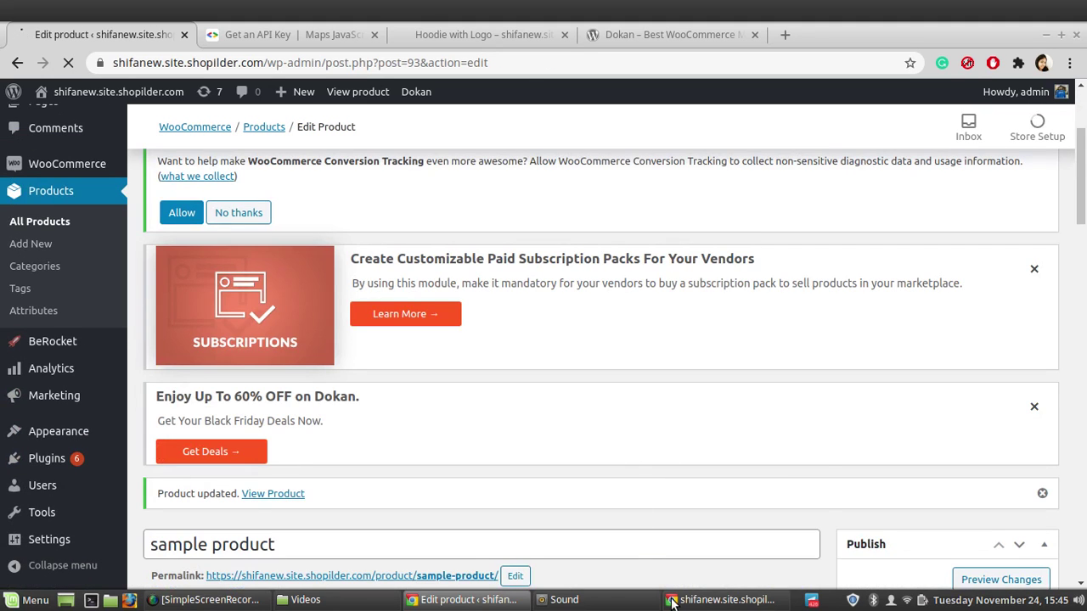
left_click(693, 601)
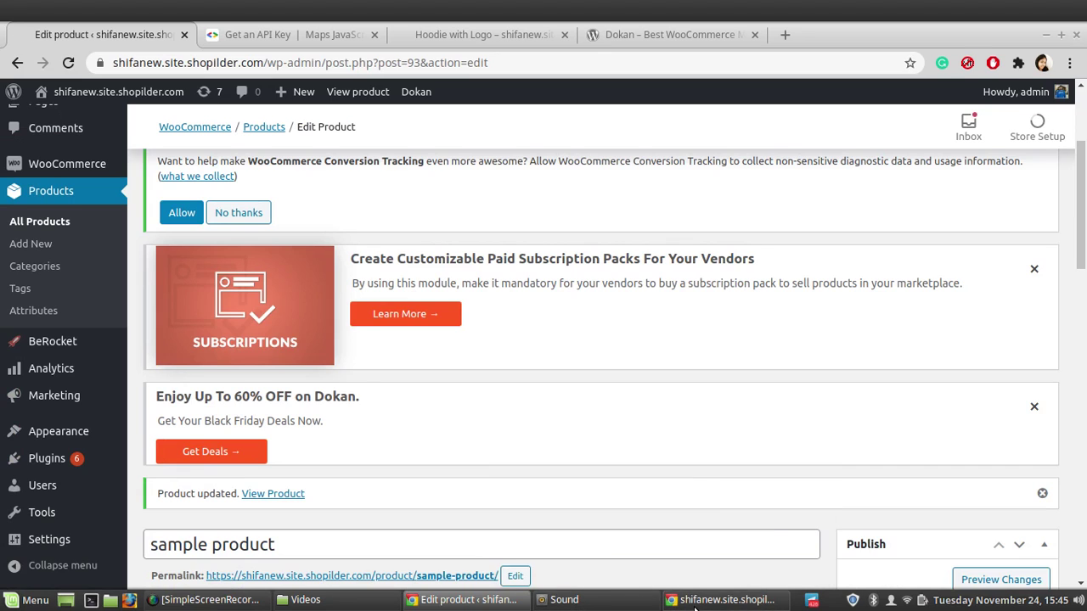
- In the incognito window, confirm sample product shows Online in the dashboard Products tab
scroll(301, 270, "down", 4)
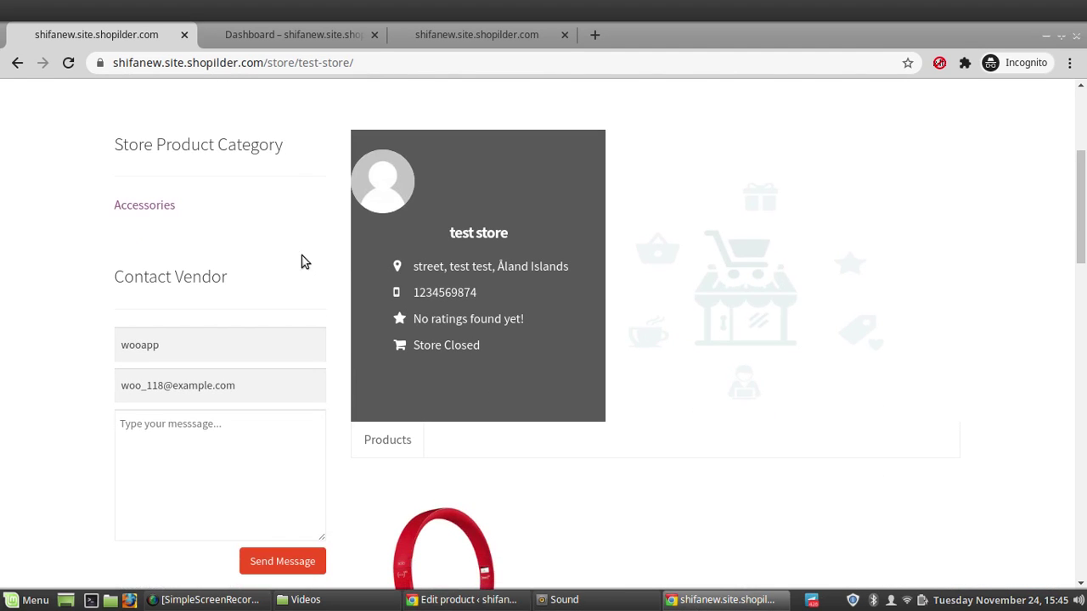
left_click(270, 34)
scroll(398, 279, "down", 3)
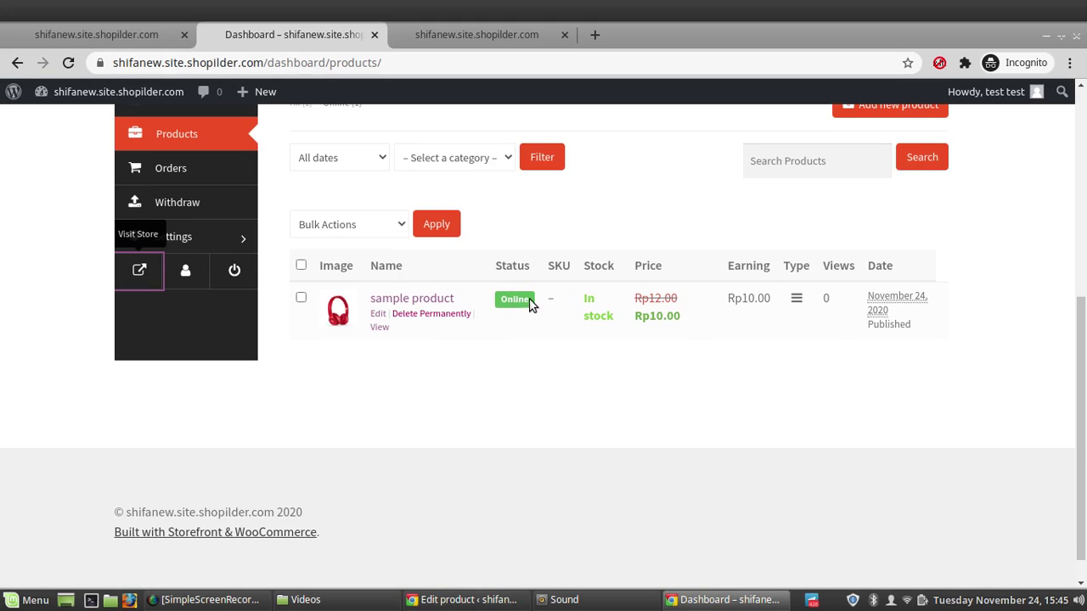
left_click(107, 39)
scroll(426, 352, "up", 3)
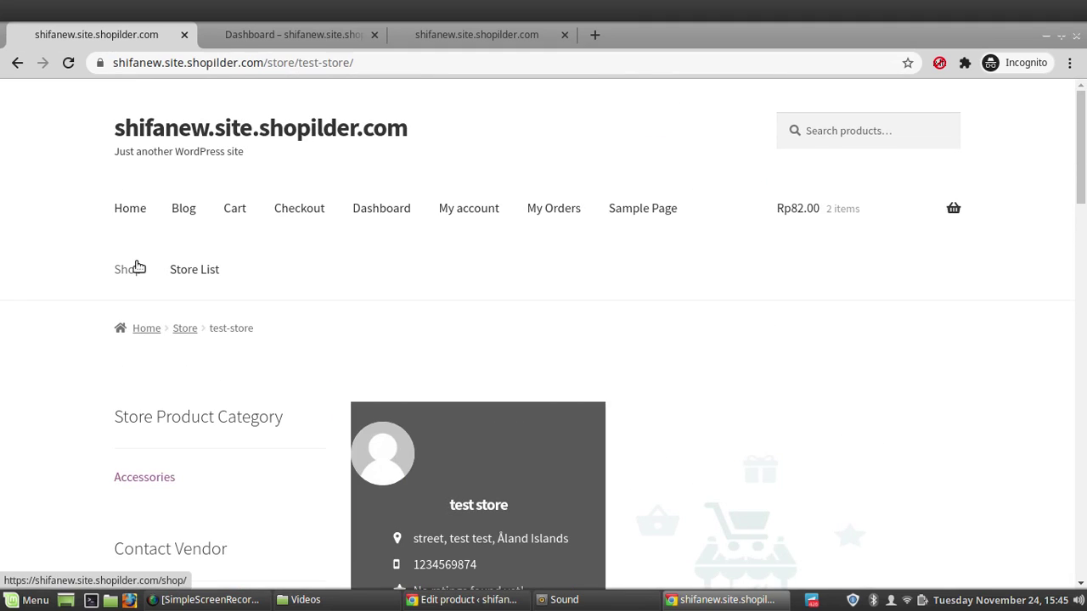
- Open sample product from the Shop and follow its Vendor Info link to test store
left_click(138, 267)
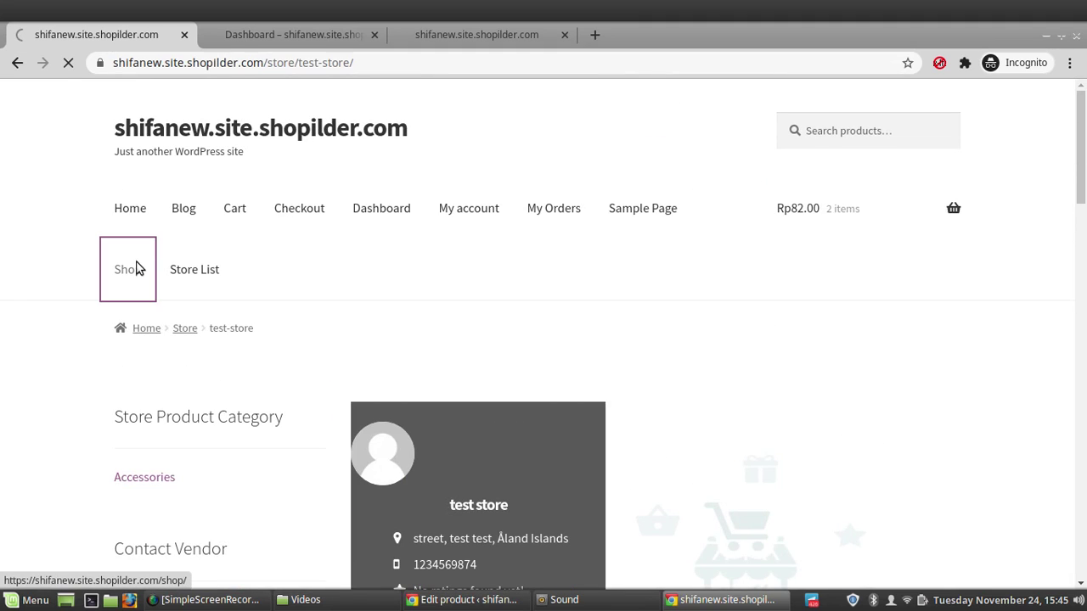
scroll(354, 321, "down", 7)
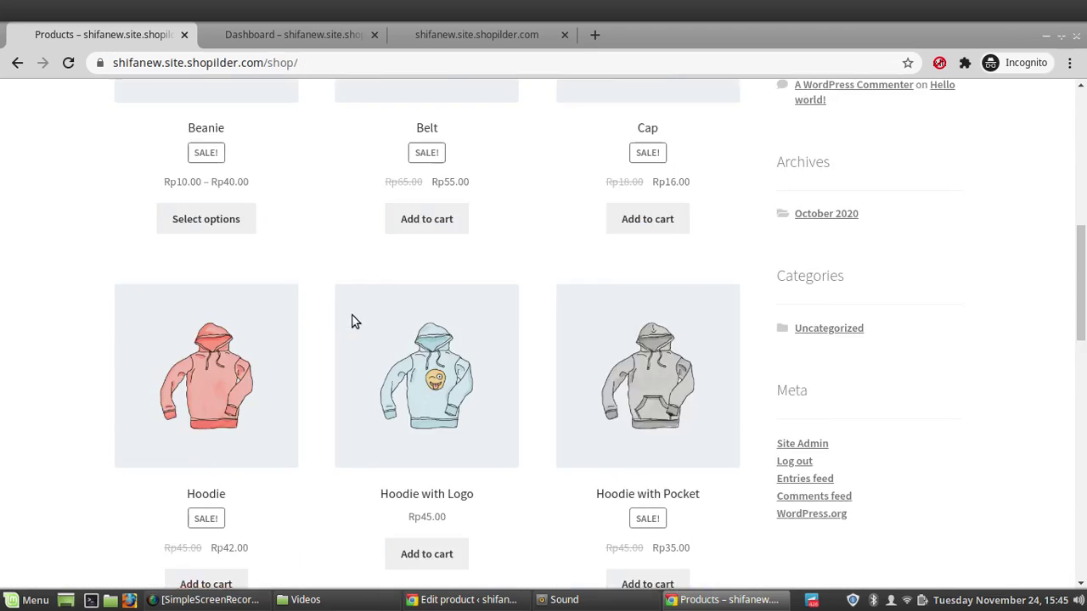
scroll(353, 321, "down", 10)
left_click(184, 297)
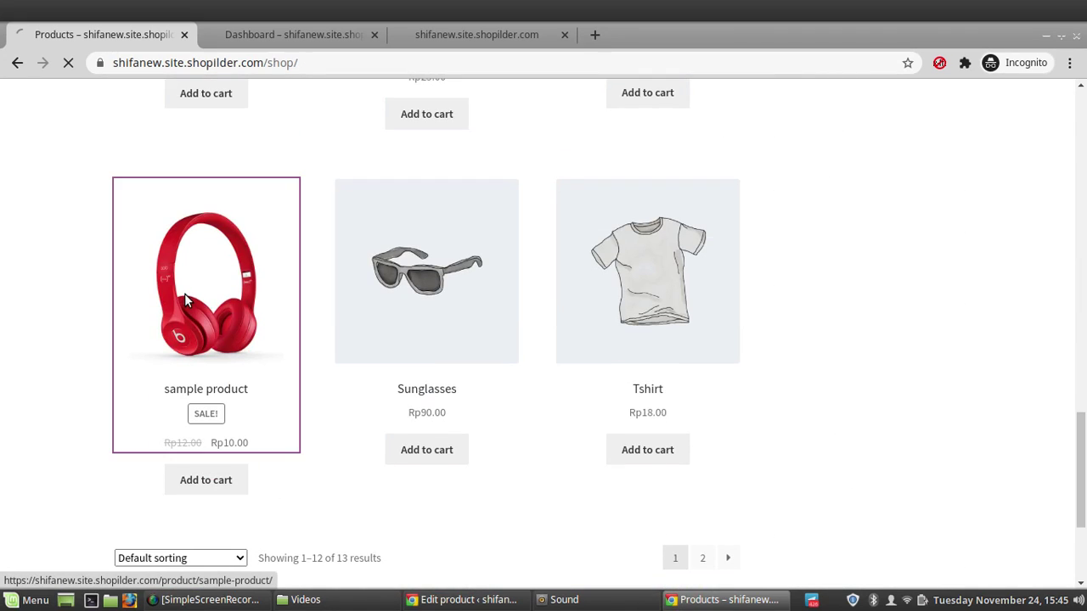
scroll(395, 303, "down", 5)
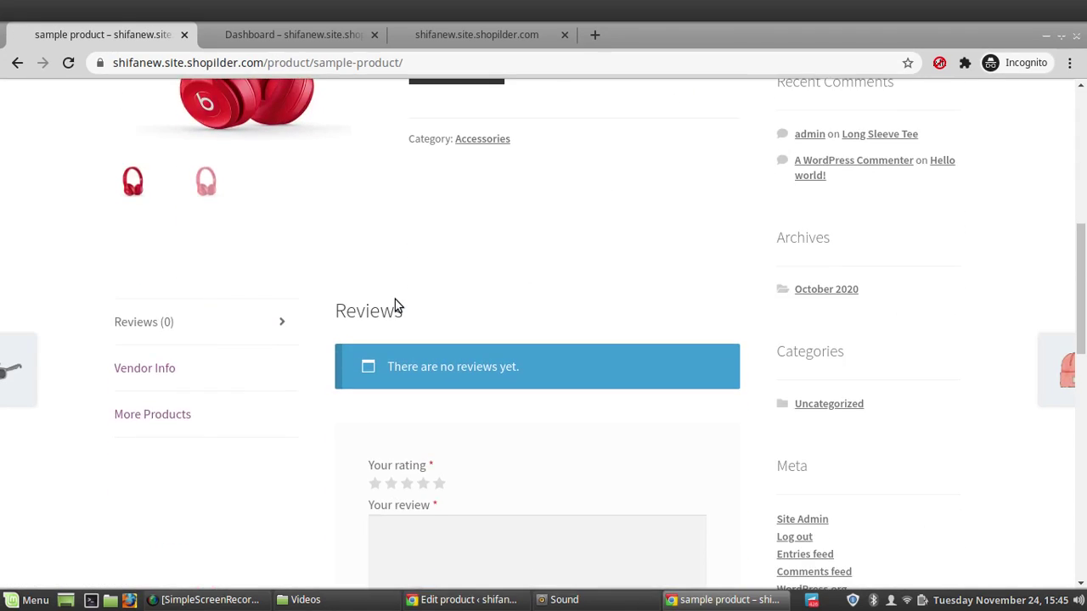
left_click(189, 366)
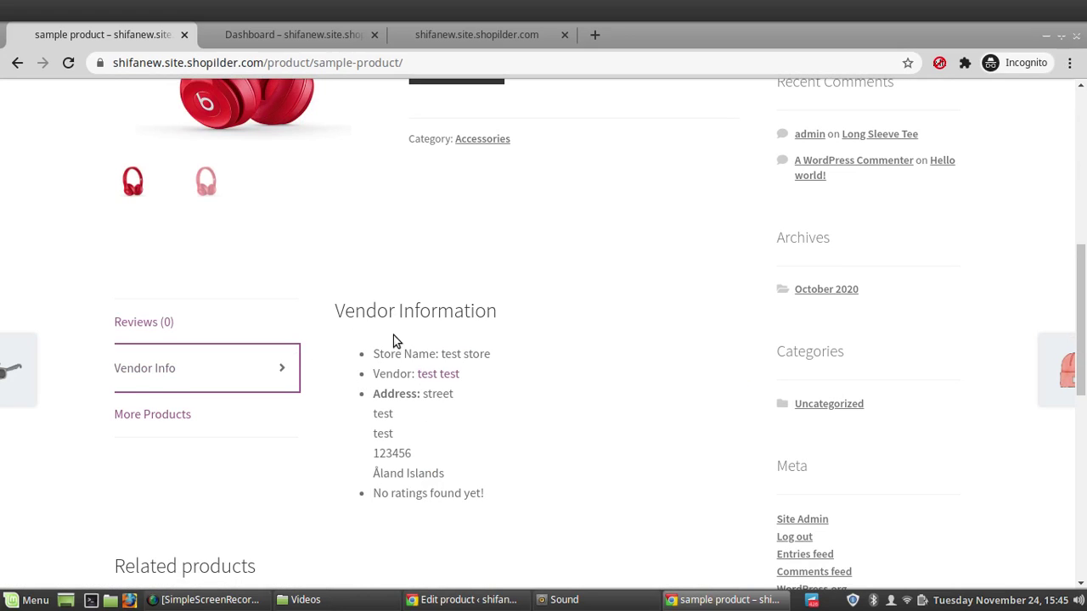
left_click(437, 382)
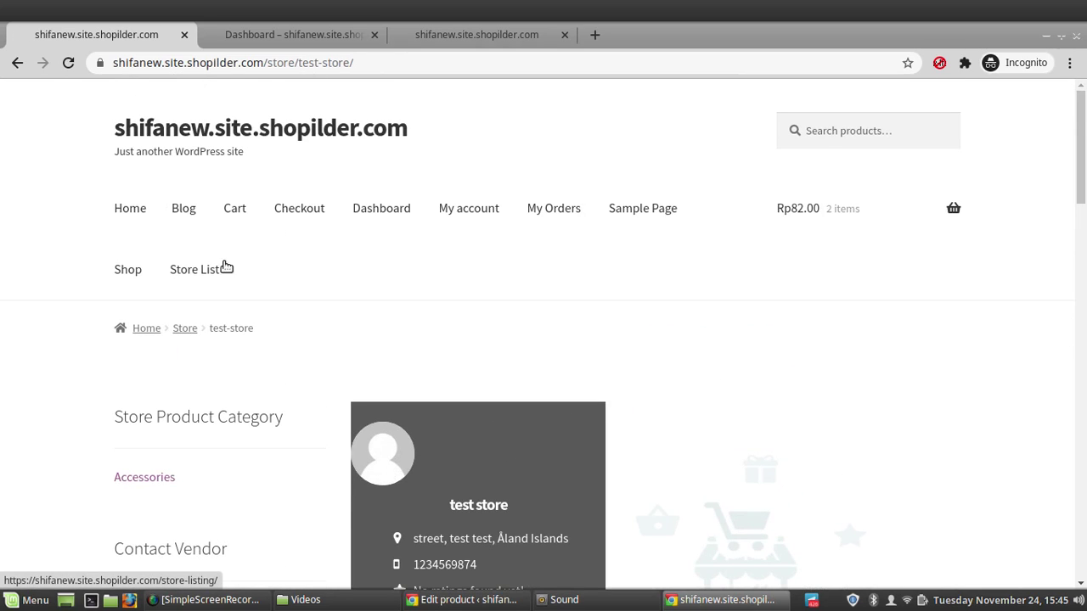
- Reopen test store from the Store List and find sample product at Rp10.00 under Products
left_click(211, 275)
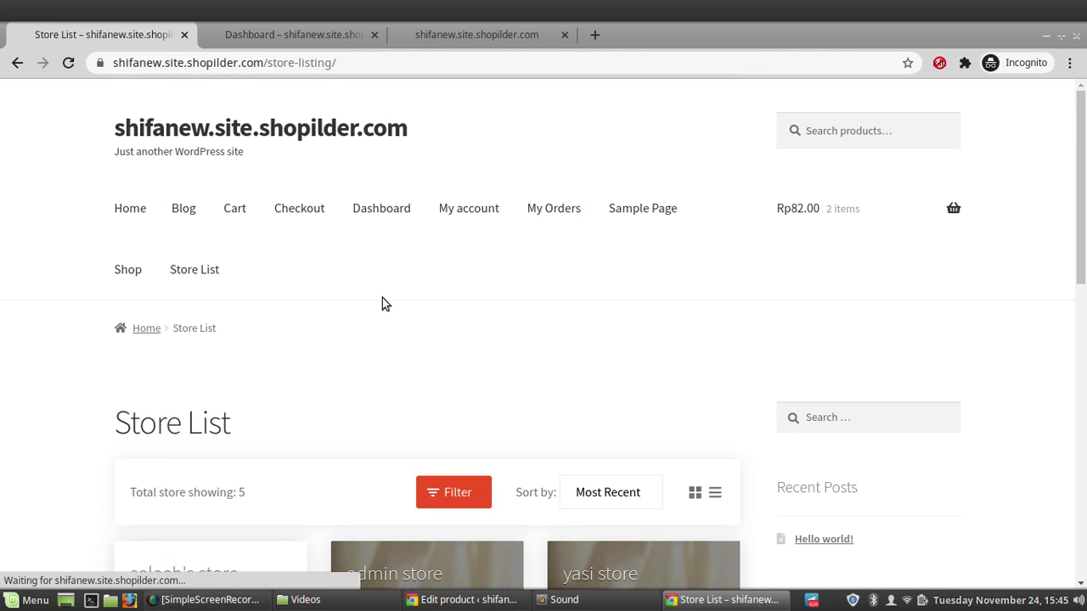
scroll(382, 298, "down", 5)
scroll(382, 302, "down", 3)
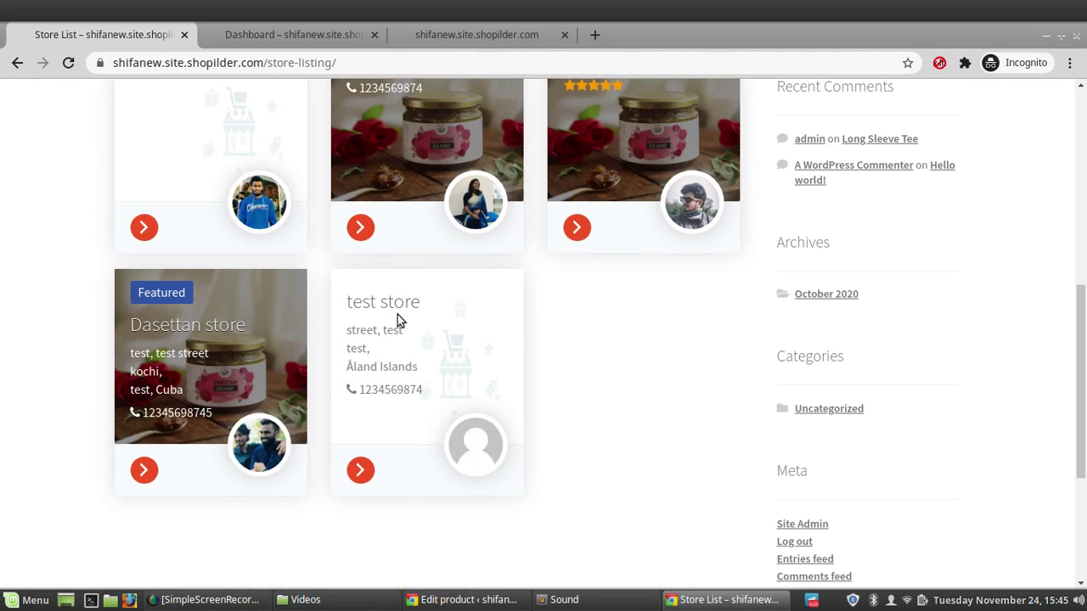
left_click(360, 469)
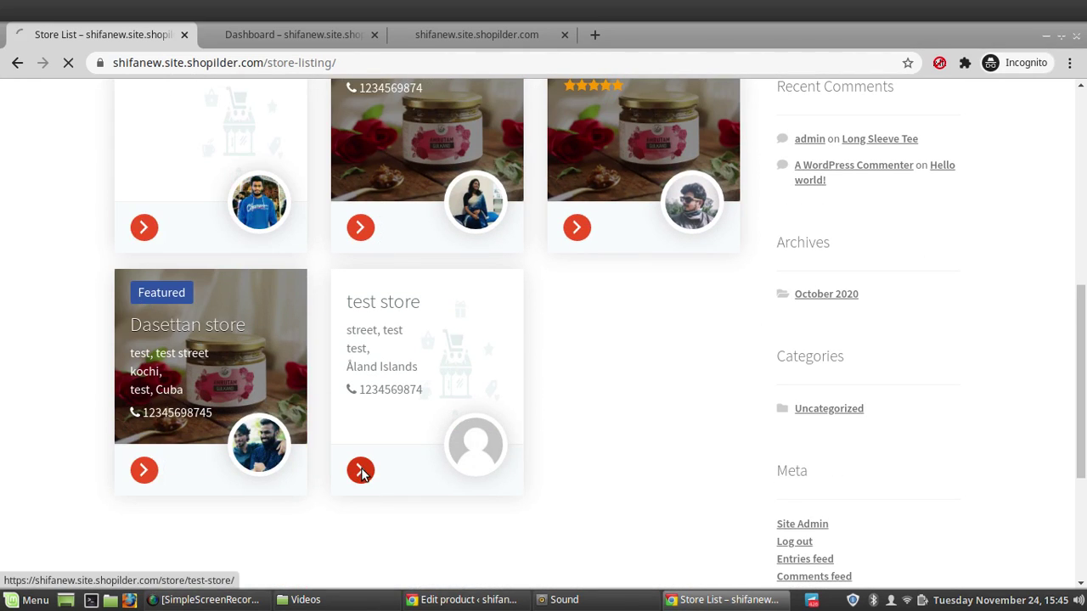
scroll(363, 473, "down", 7)
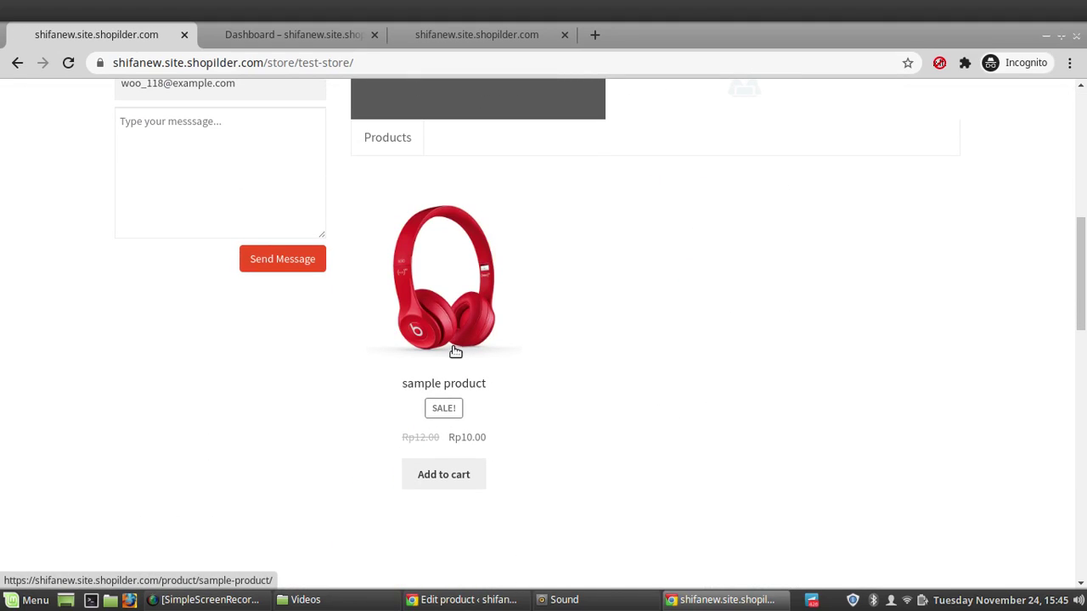
scroll(459, 352, "down", 2)
scroll(459, 352, "up", 9)
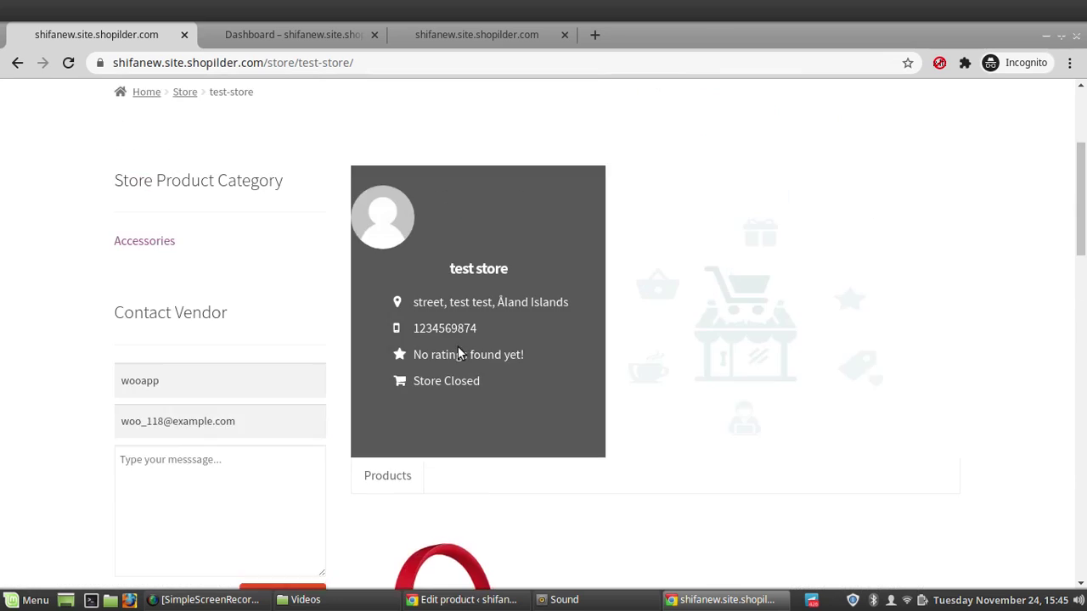
scroll(458, 348, "down", 4)
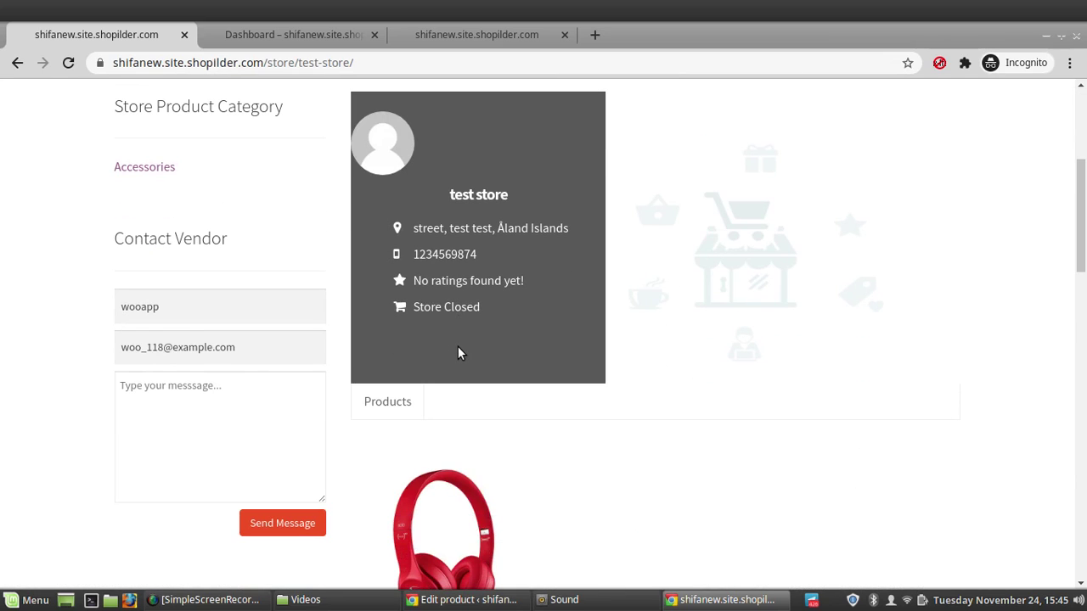
scroll(458, 354, "up", 4)
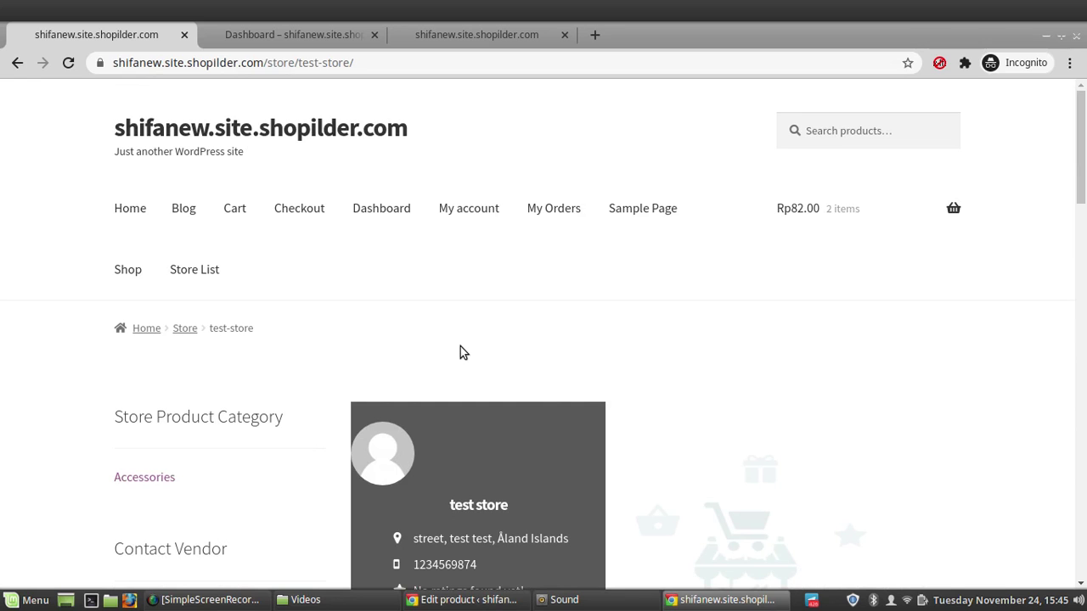
scroll(462, 351, "down", 6)
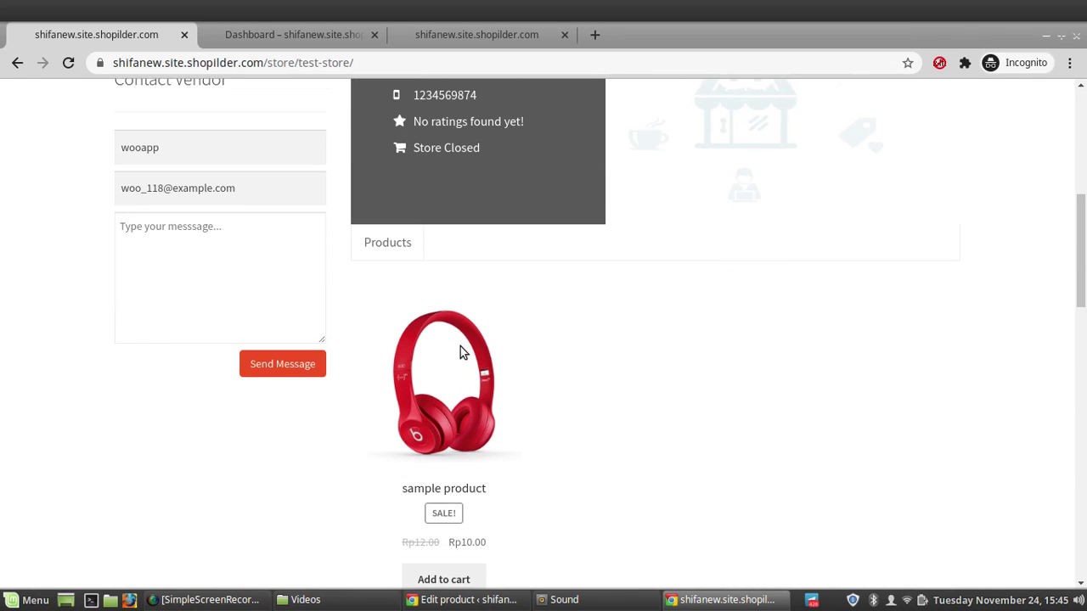